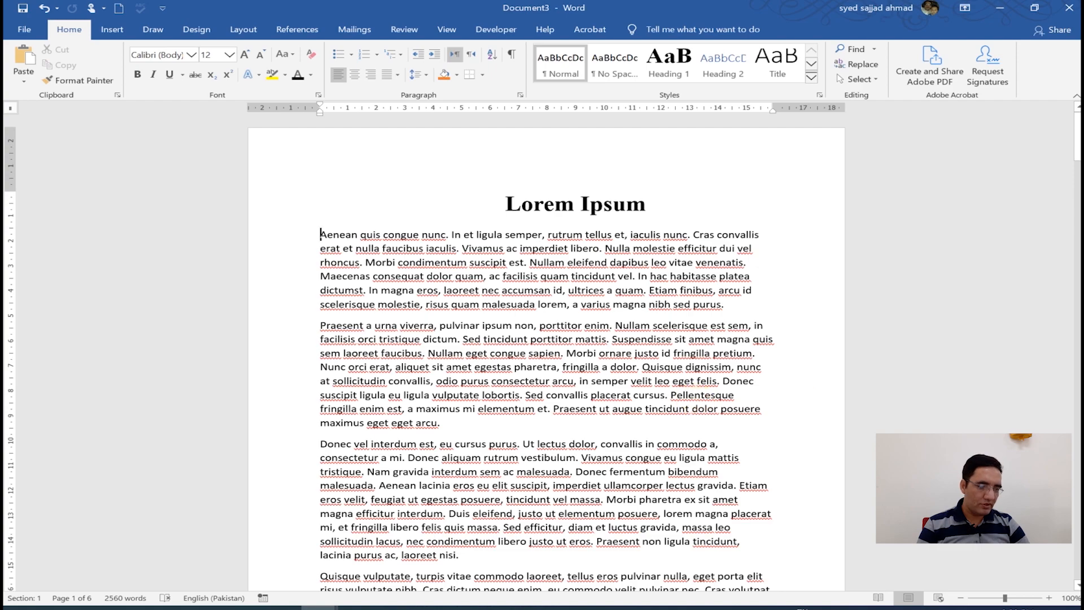
# - View the document in Read Mode and Web Layout, and return it to Print Layout
pyautogui.click(880, 598)
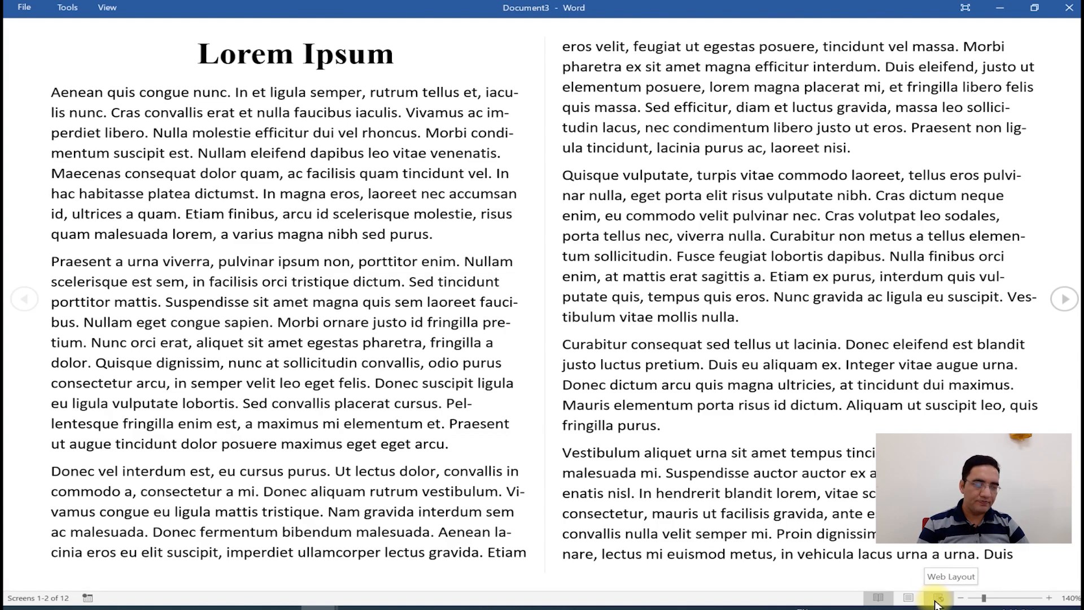
pyautogui.click(935, 602)
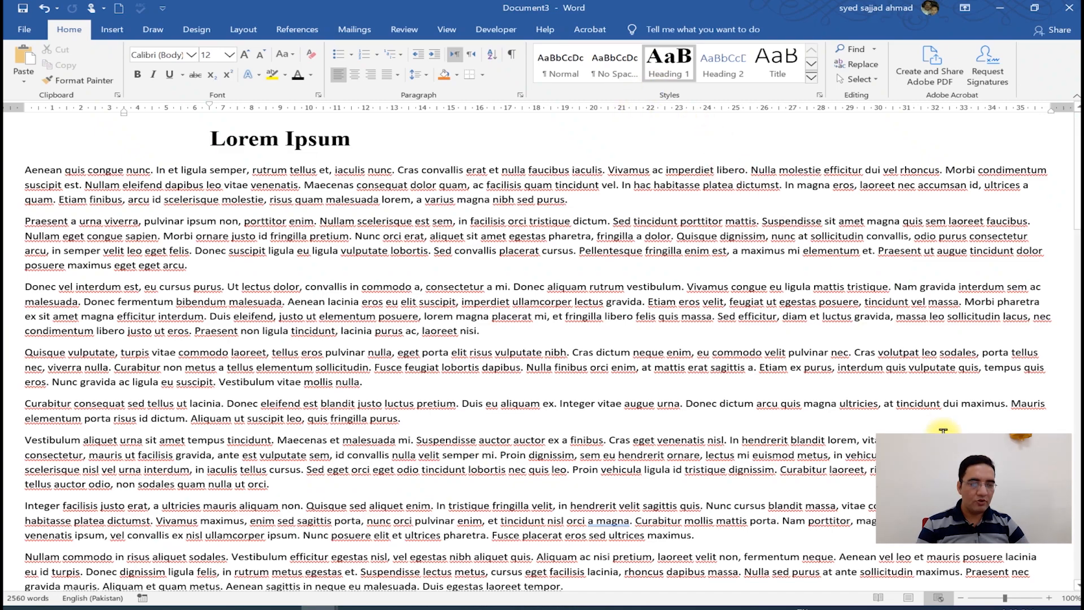
pyautogui.click(908, 598)
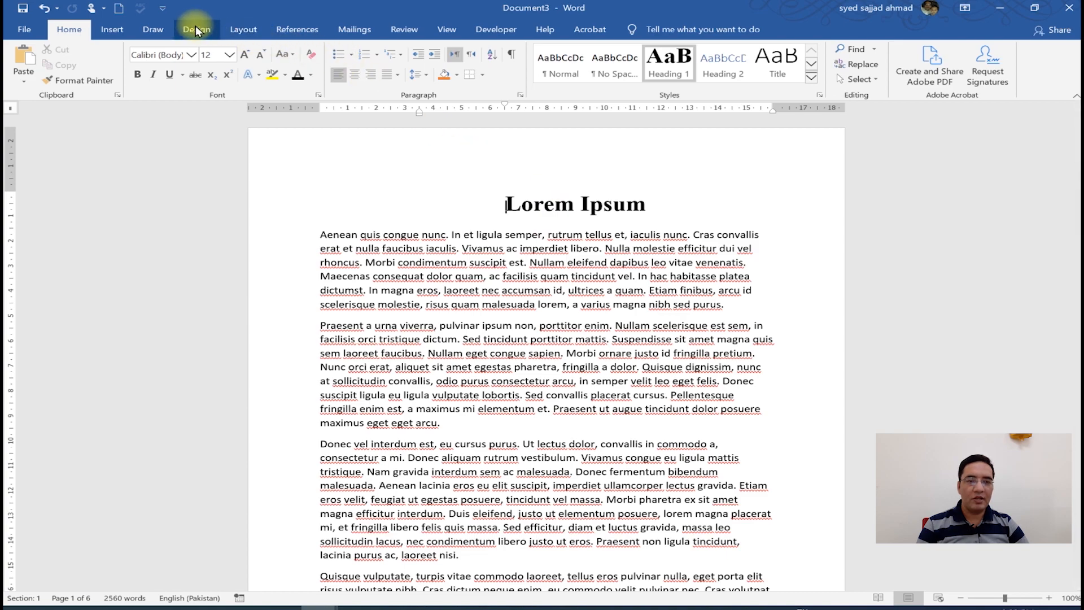
# - Hide the ruler and show it again
pyautogui.click(447, 24)
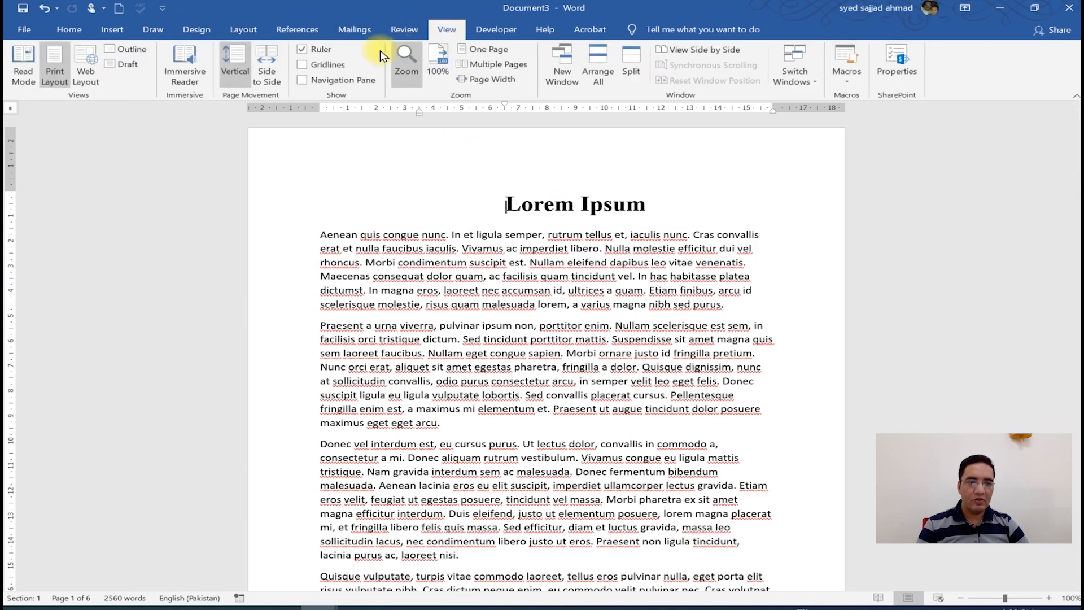
pyautogui.click(314, 55)
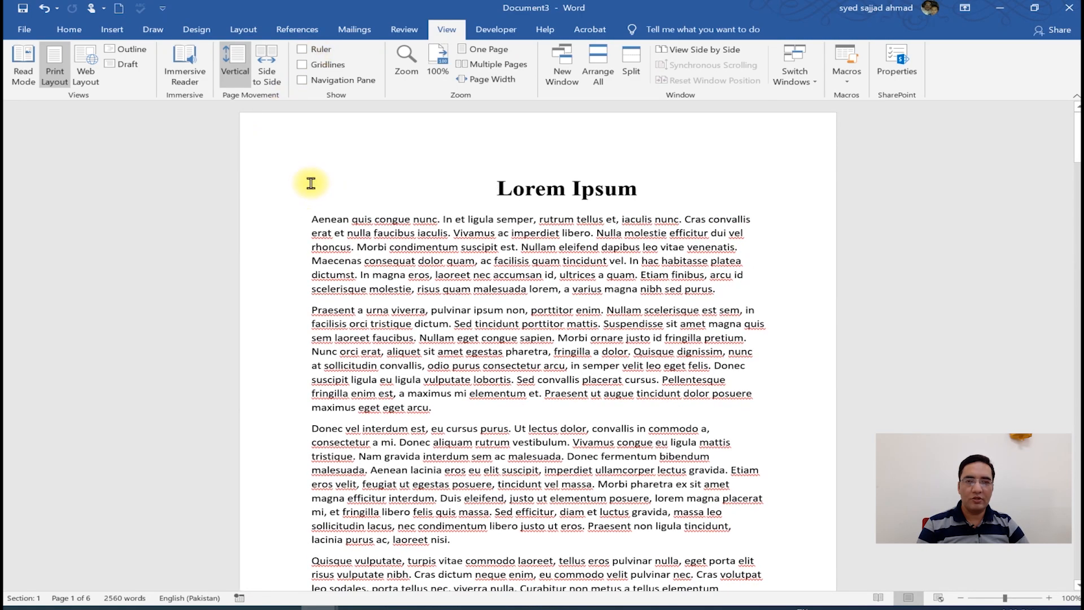
pyautogui.click(324, 50)
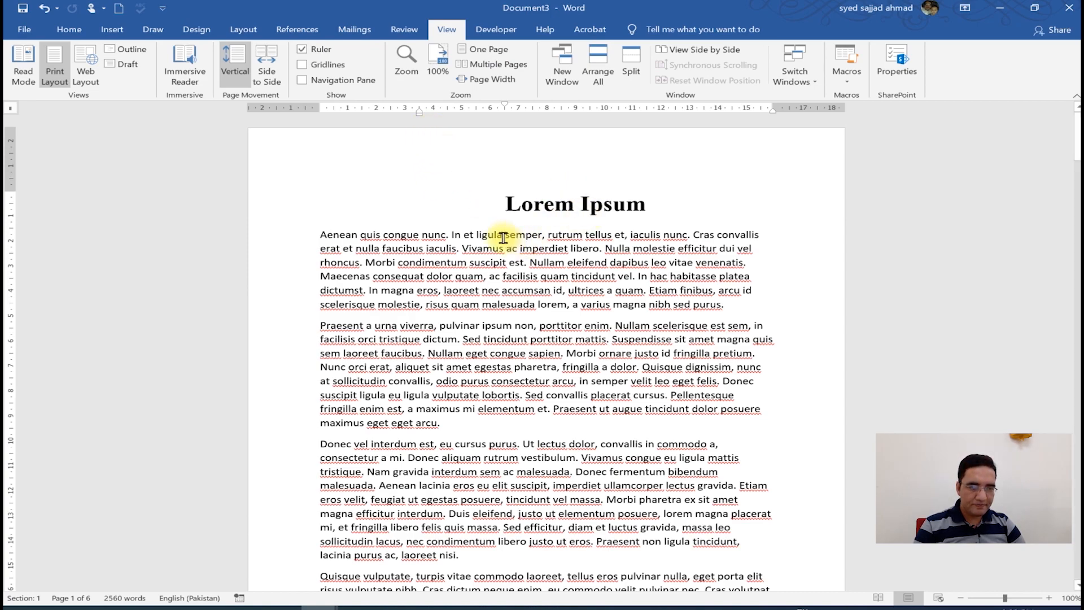
# - Indent the first line of the first paragraph by about 1.25 cm on the ruler
pyautogui.click(478, 235)
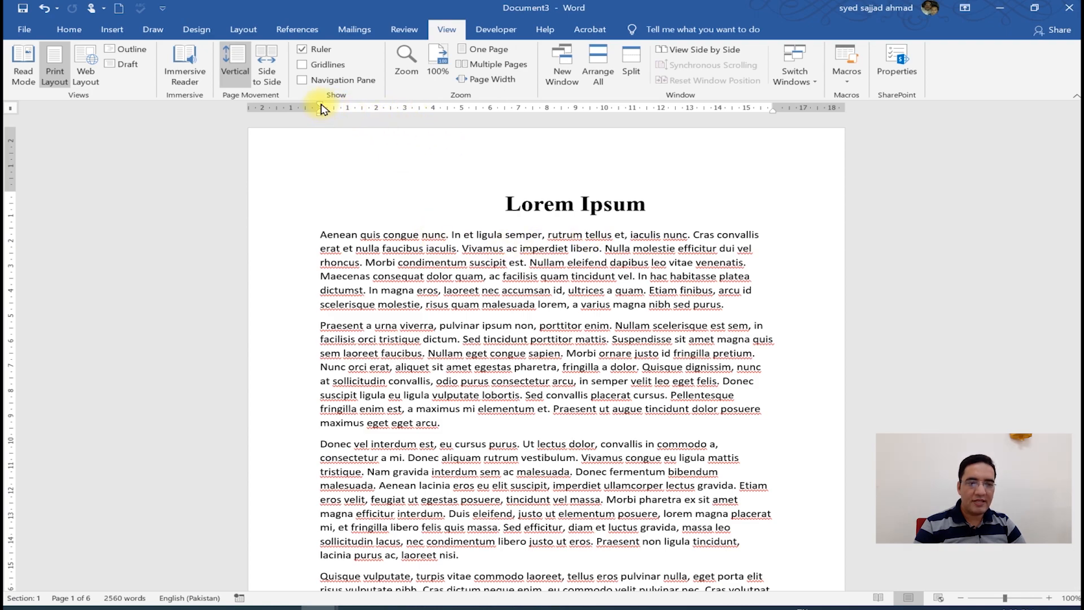
pyautogui.moveTo(321, 105); pyautogui.dragTo(355, 108)
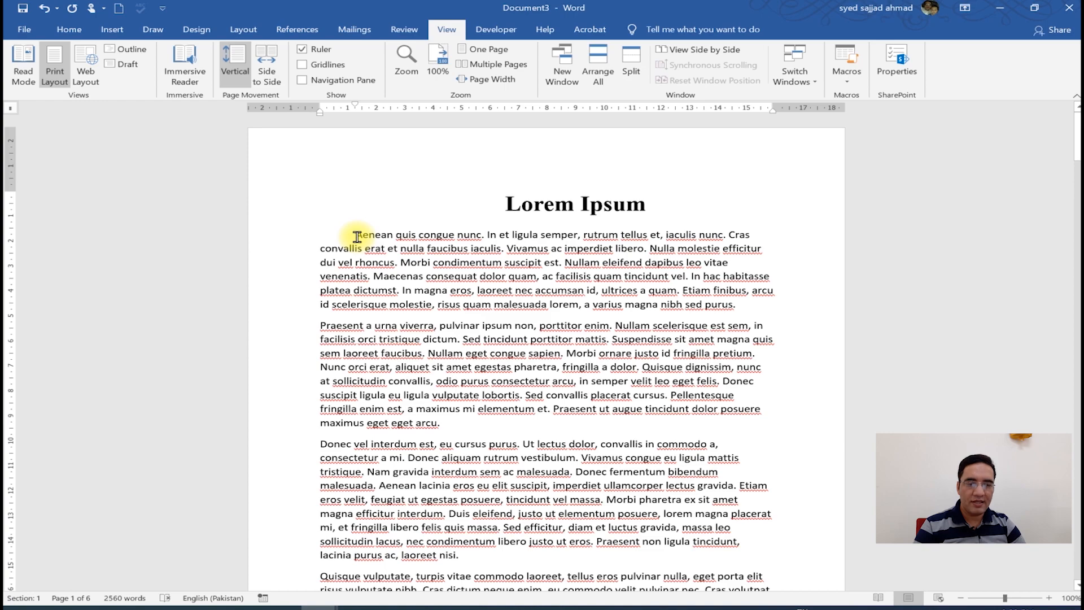
pyautogui.moveTo(357, 236); pyautogui.dragTo(398, 233)
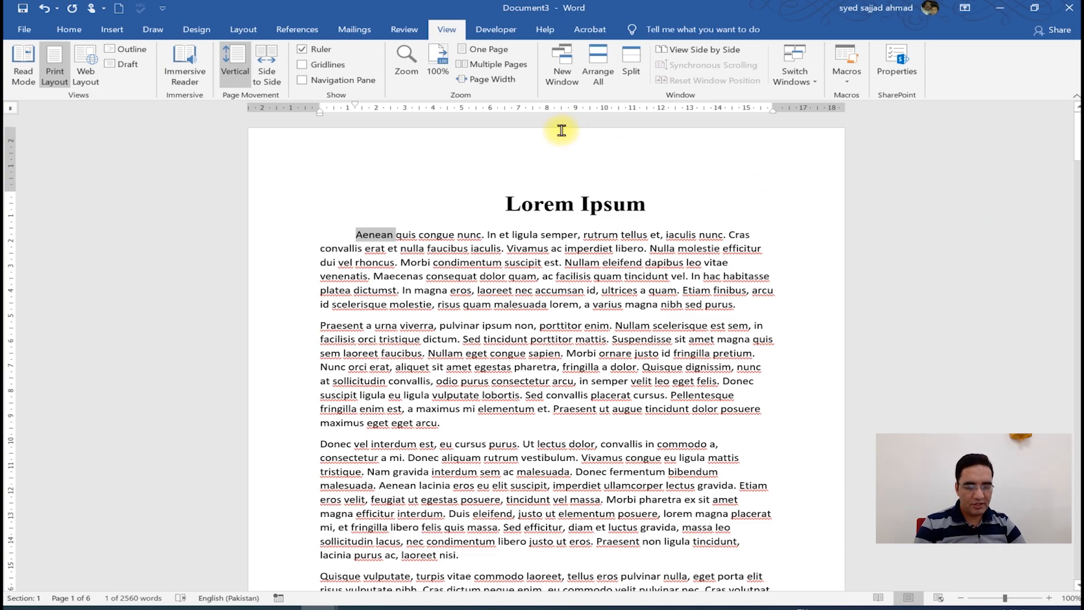
# - Create a blank document and enter "CLASS 5" as its first line
pyautogui.hotkey('ctrl', 'n')
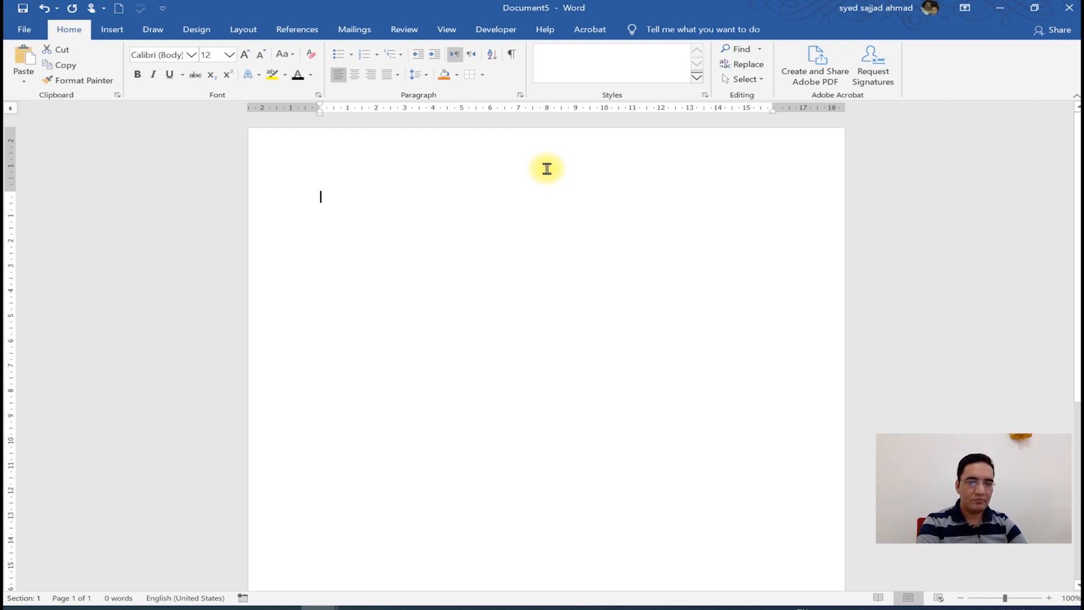
pyautogui.write('CLASS ')
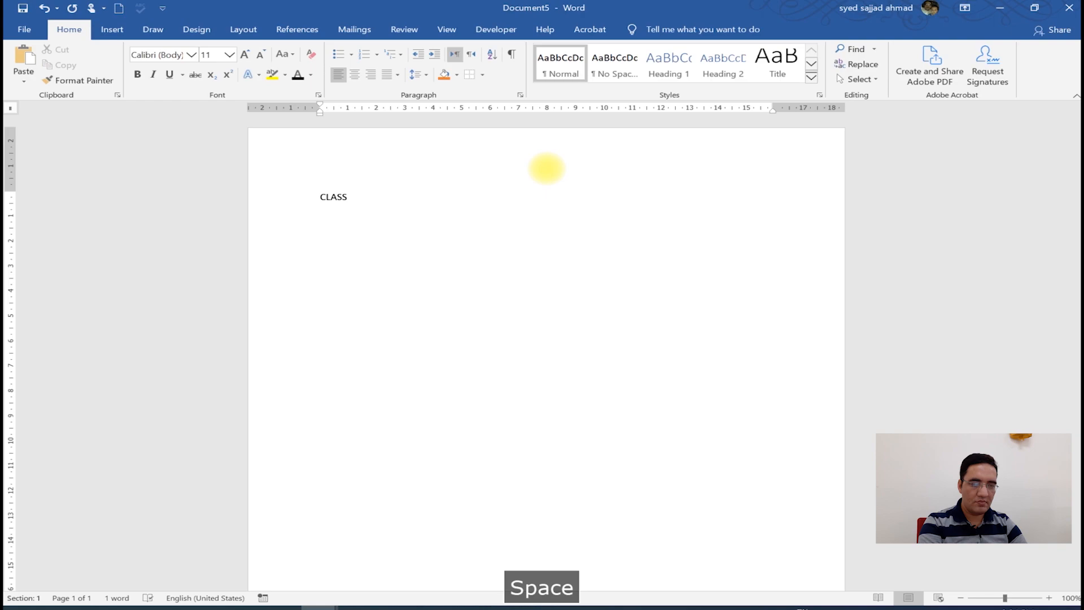
pyautogui.write('5')
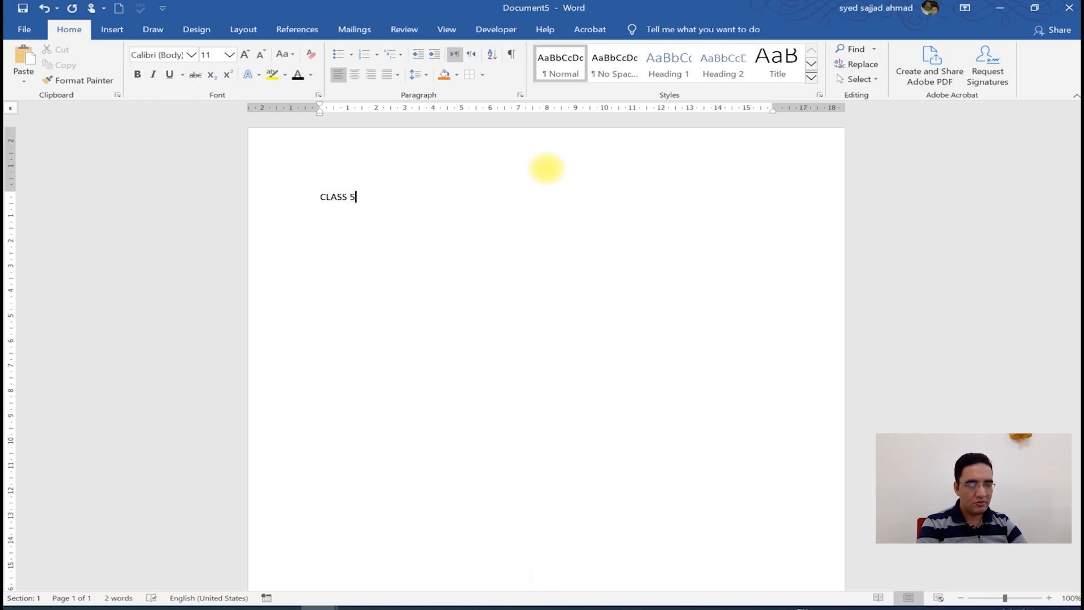
pyautogui.press('Return')
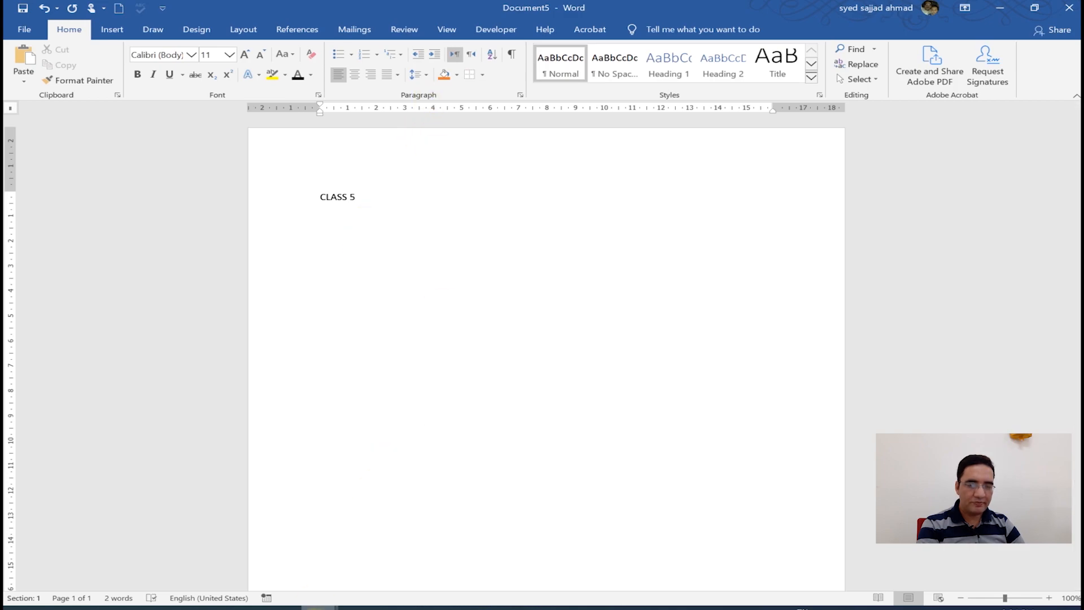
# - Switch back to the Lorem Ipsum document, Document3
pyautogui.moveTo(319, 606)
pyautogui.click(344, 587)
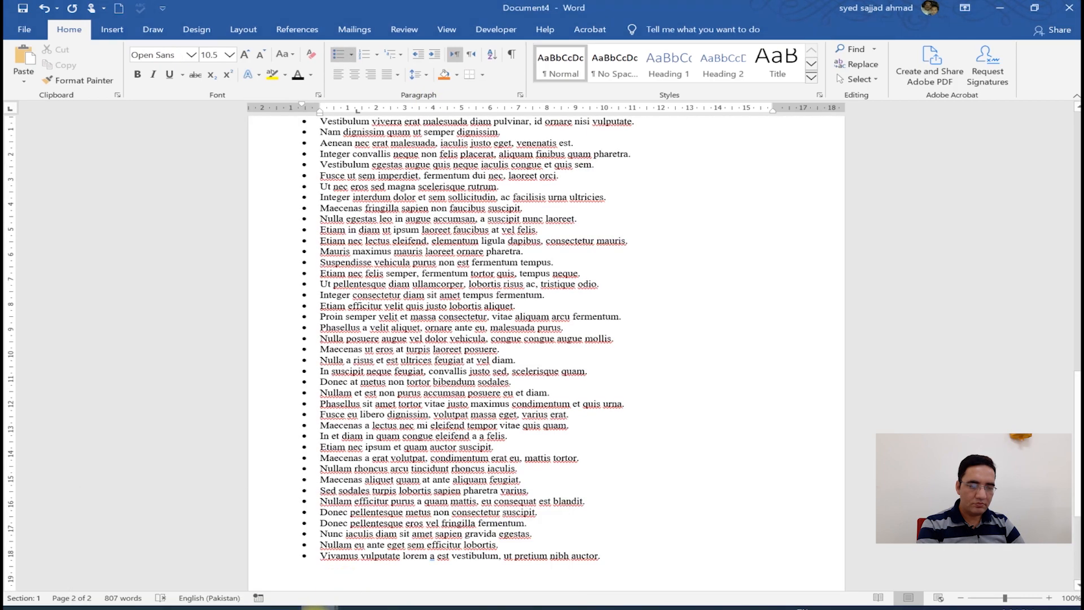
pyautogui.click(186, 555)
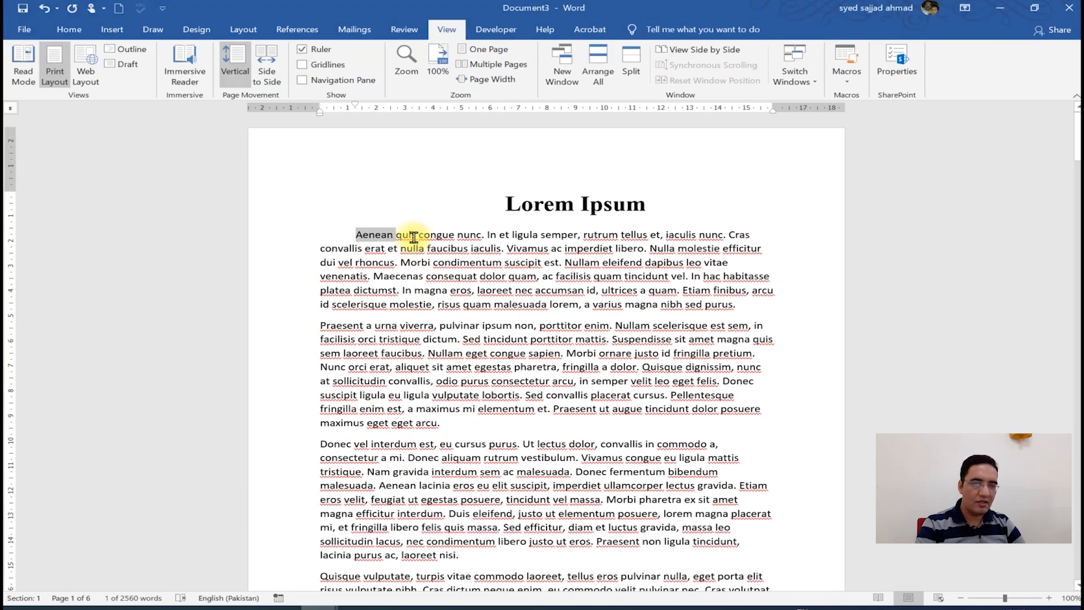
pyautogui.moveTo(355, 228); pyautogui.dragTo(741, 313)
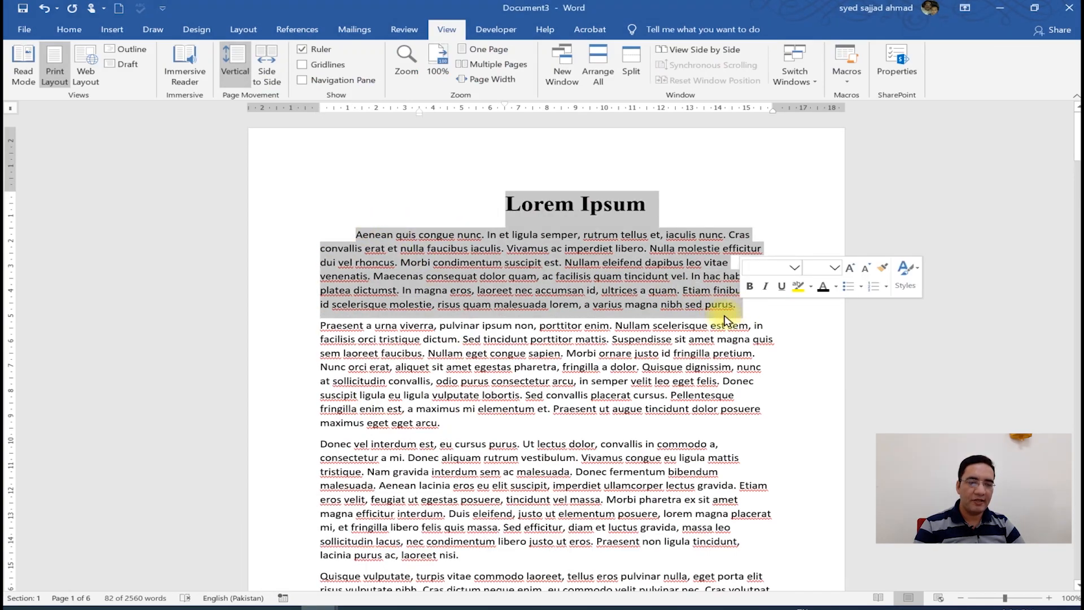
pyautogui.click(528, 338)
pyautogui.moveTo(319, 325); pyautogui.dragTo(441, 420)
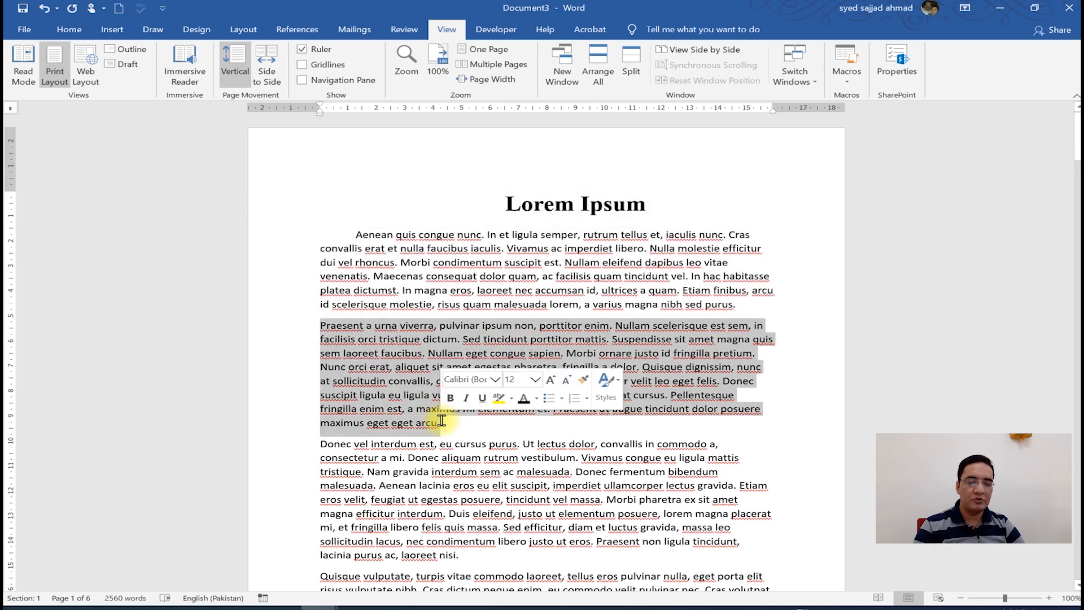
pyautogui.click(507, 202)
# - Remove the first-line indent and the leading blank space from the first paragraph
pyautogui.click(360, 262)
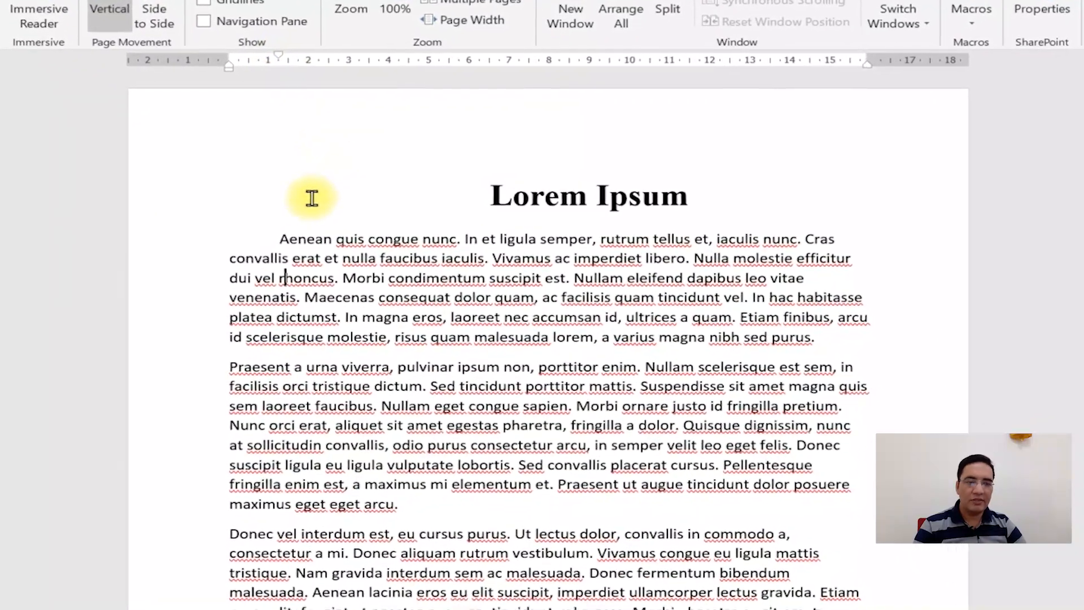
pyautogui.click(270, 240)
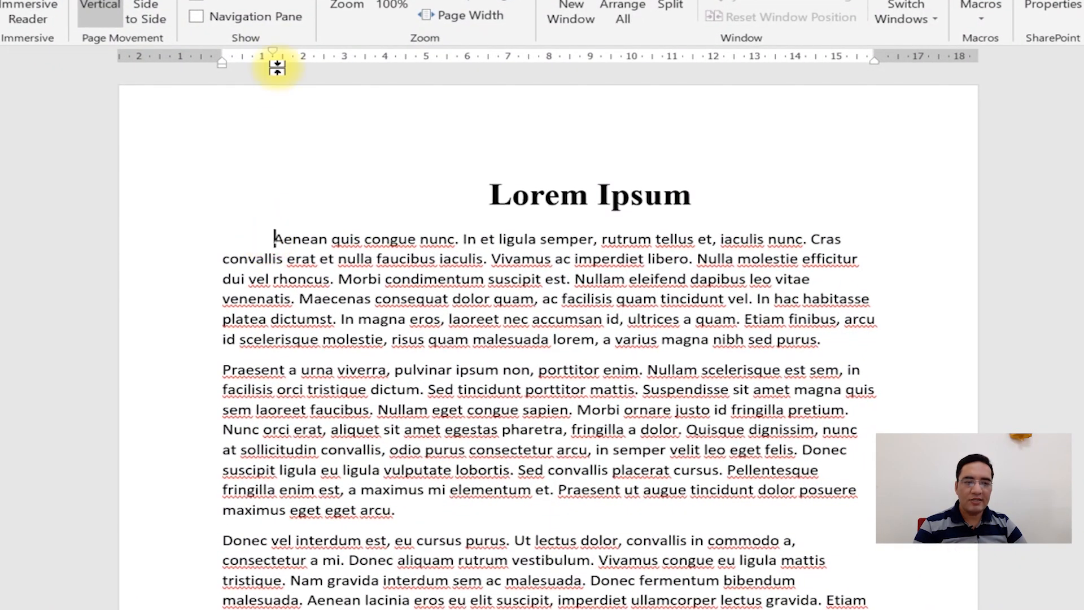
pyautogui.moveTo(275, 55); pyautogui.dragTo(222, 53)
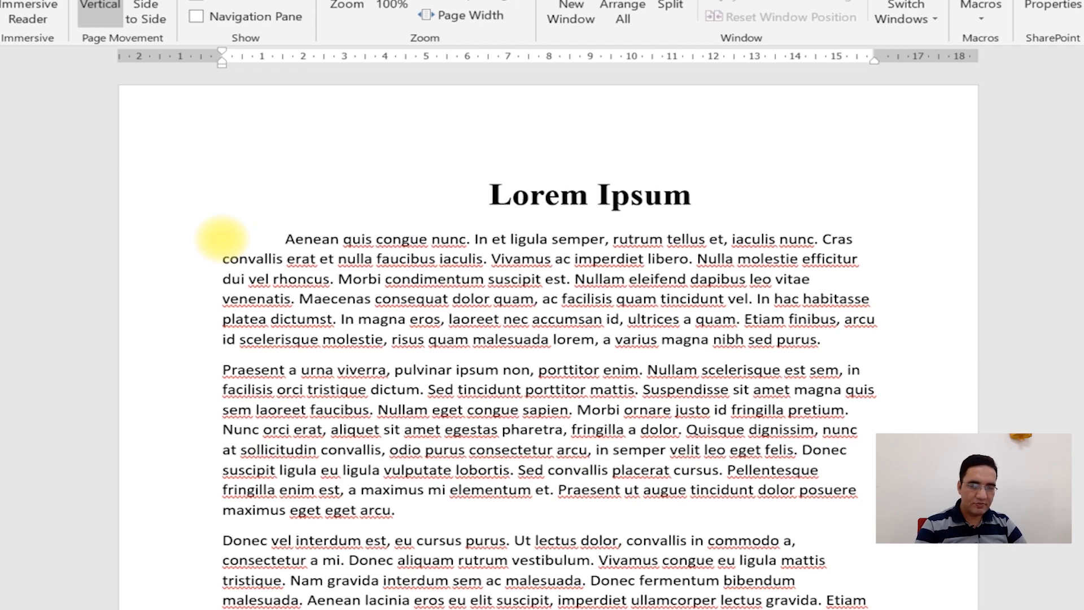
pyautogui.moveTo(285, 240); pyautogui.dragTo(193, 241)
pyautogui.press('Delete')
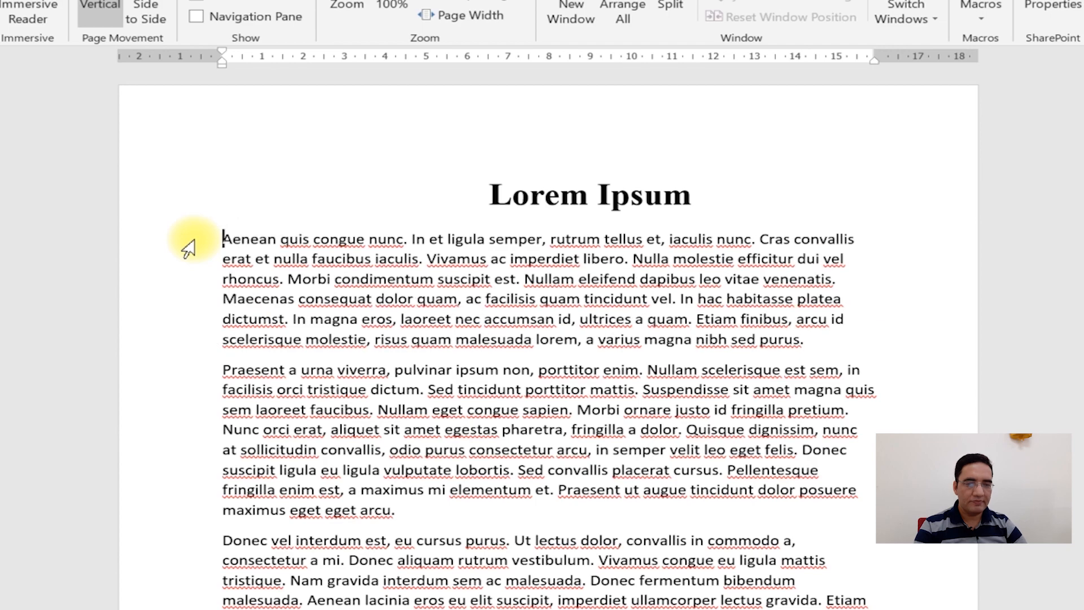
# - Set the first paragraph's first-line indent to about 2.75 cm, and move its right indent in to about the 13.75 cm mark and back to the margin
pyautogui.moveTo(226, 48); pyautogui.dragTo(337, 53)
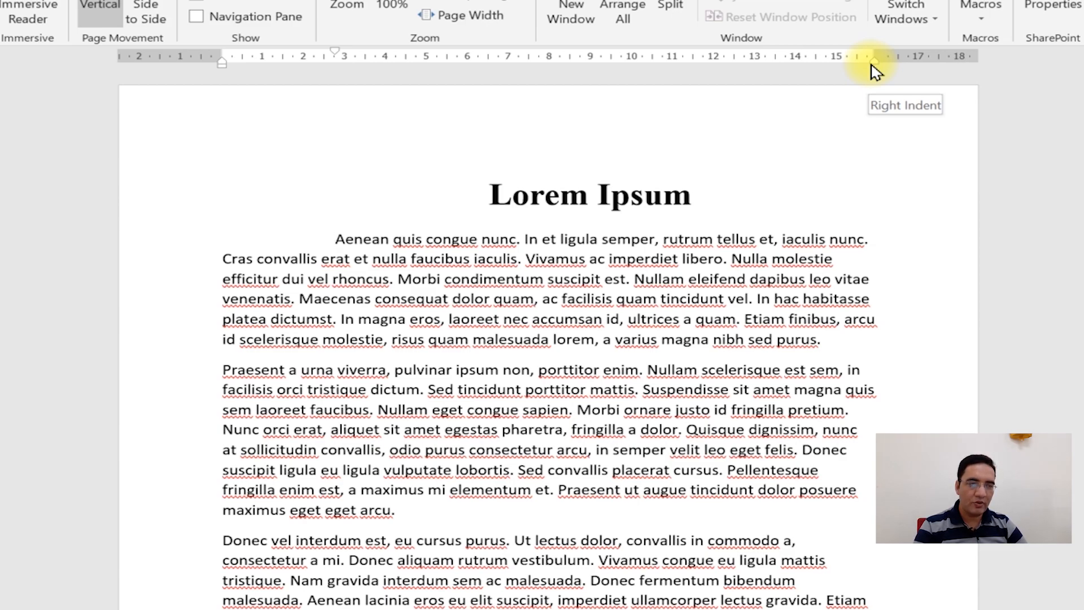
pyautogui.moveTo(872, 65); pyautogui.dragTo(789, 69)
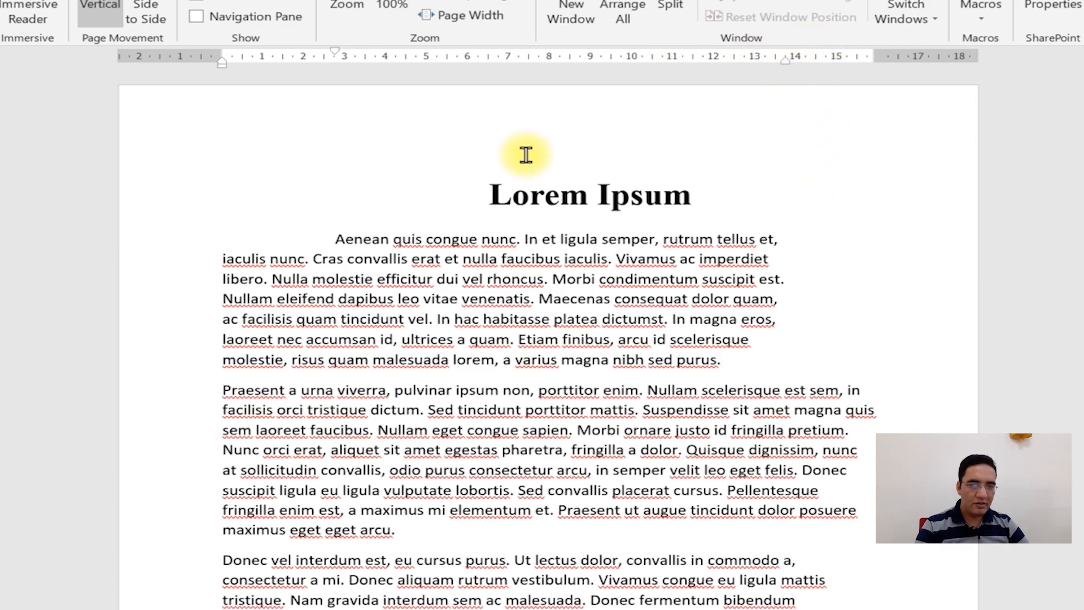
pyautogui.moveTo(784, 61); pyautogui.dragTo(878, 73)
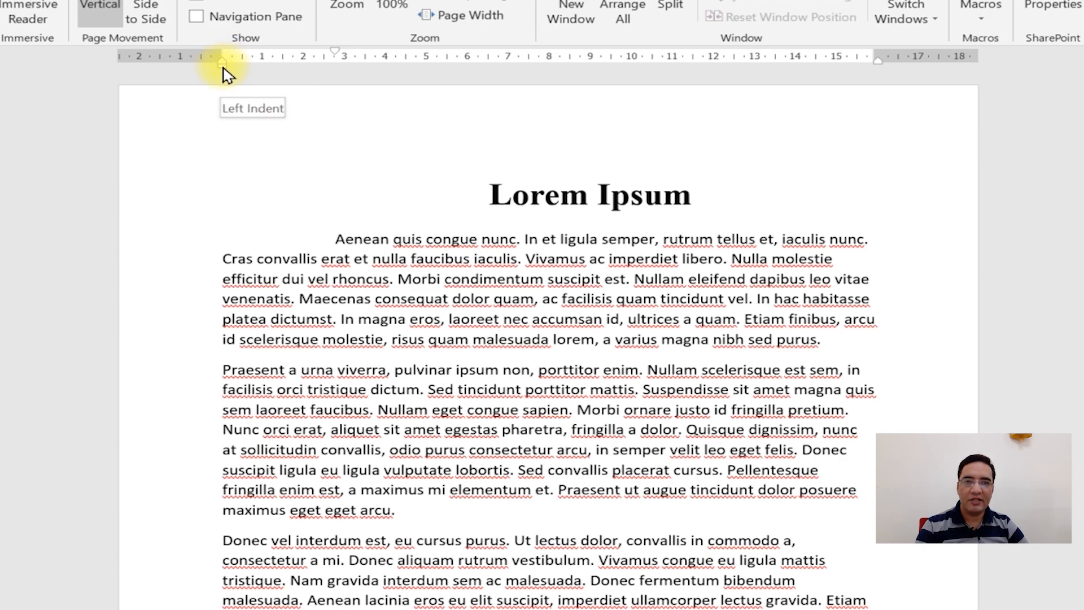
# - Shift the whole first paragraph's left indent to about 1.5 cm and return it to the left margin
pyautogui.click(222, 62)
pyautogui.moveTo(222, 63); pyautogui.dragTo(287, 74)
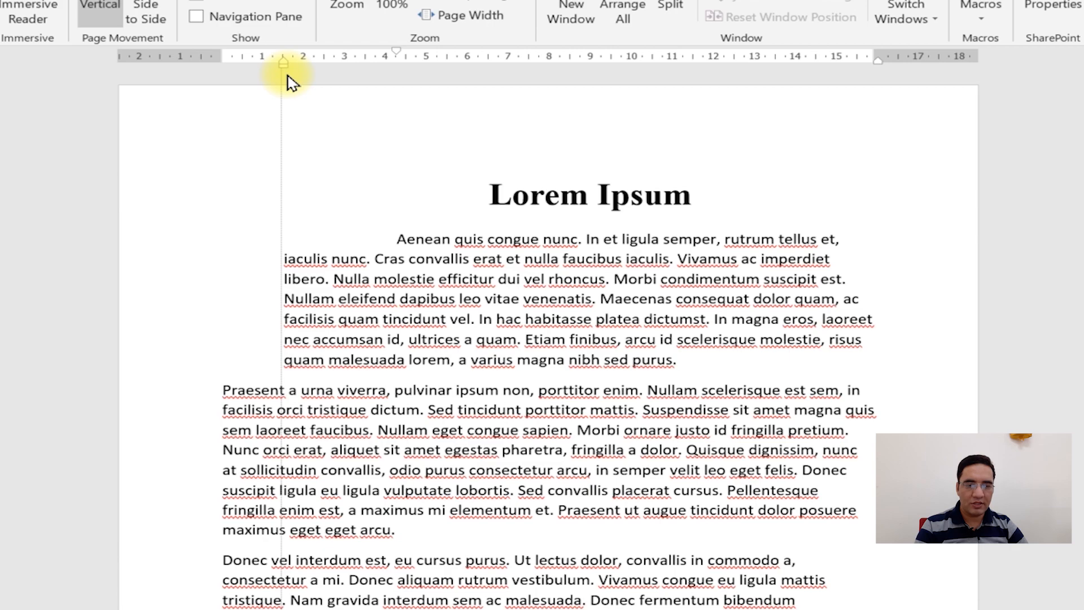
pyautogui.moveTo(290, 82); pyautogui.dragTo(285, 75)
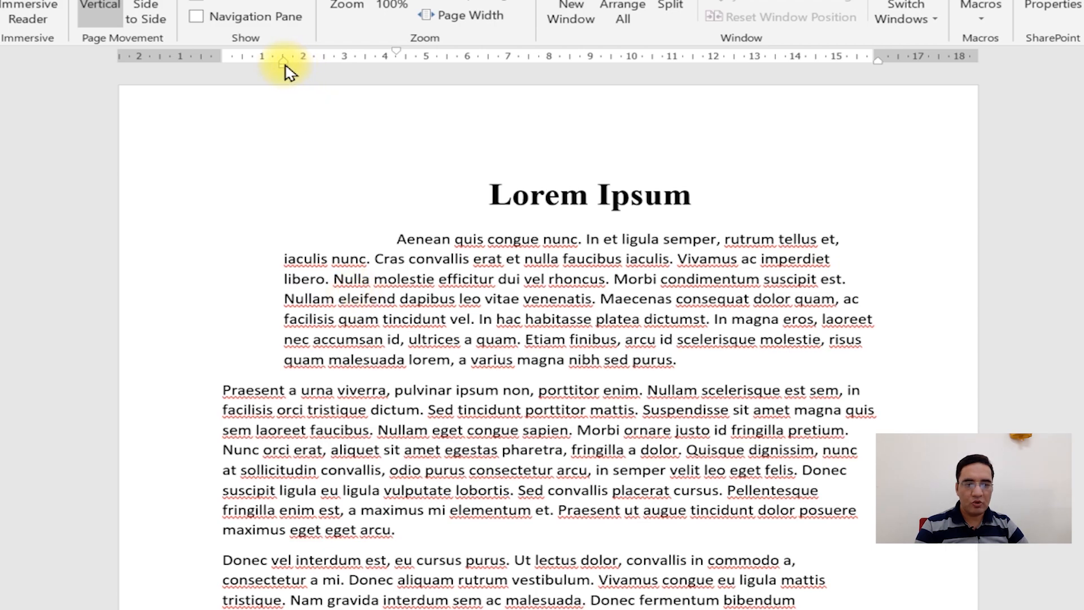
pyautogui.moveTo(283, 65)
pyautogui.mouseDown()
pyautogui.moveTo(233, 81)
pyautogui.moveTo(219, 69)
pyautogui.mouseUp()
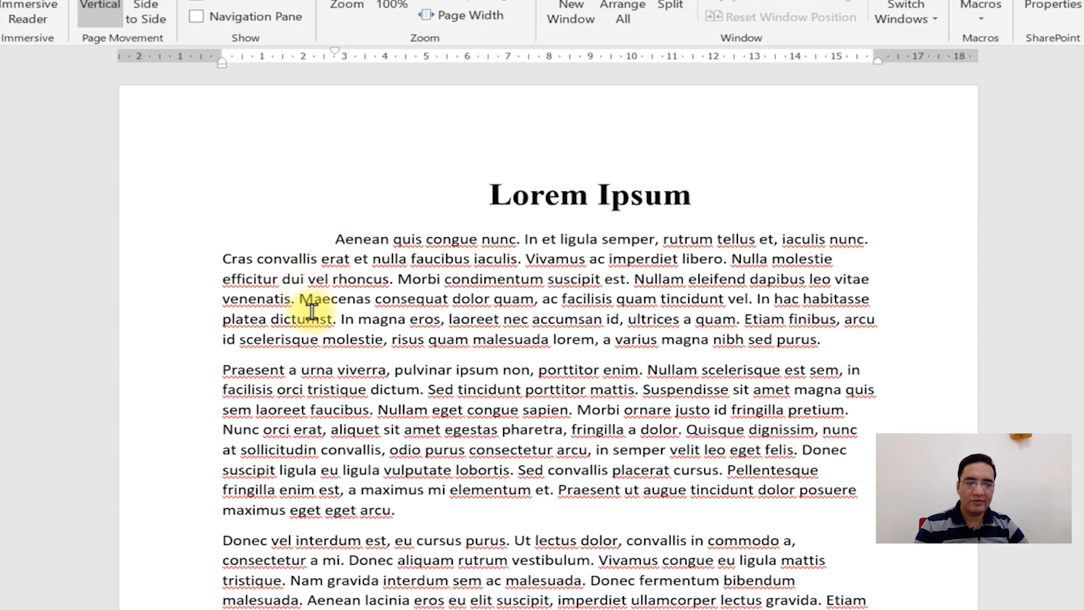
# - Give the first paragraph a hanging indent with its remaining lines starting at about the 6 cm mark
pyautogui.click(284, 259)
pyautogui.moveTo(296, 288); pyautogui.dragTo(326, 333)
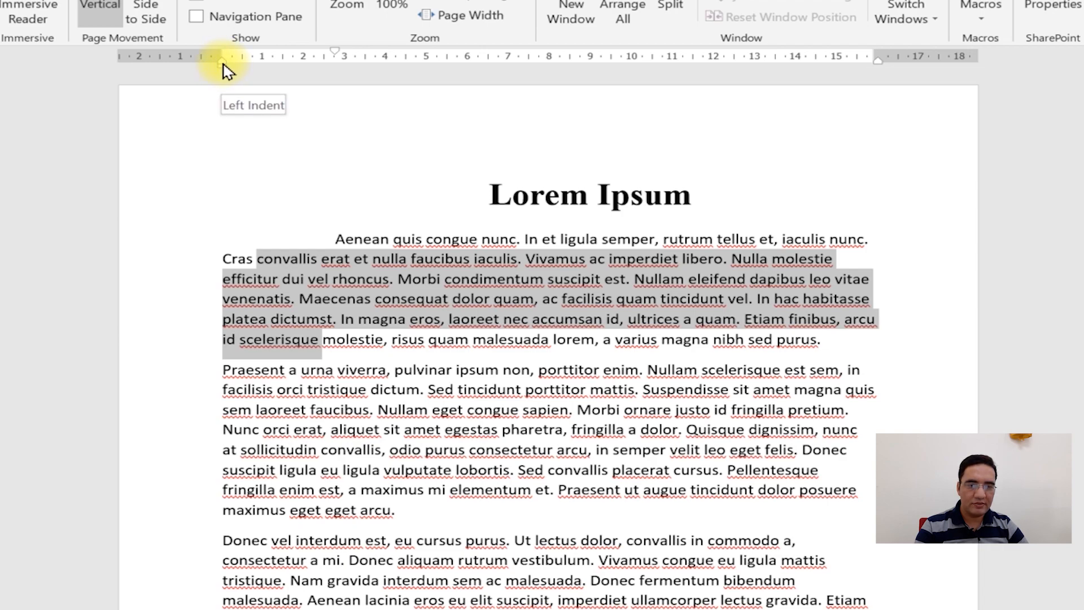
pyautogui.moveTo(223, 61)
pyautogui.mouseDown()
pyautogui.moveTo(329, 77)
pyautogui.moveTo(353, 68)
pyautogui.moveTo(229, 76)
pyautogui.moveTo(286, 90)
pyautogui.moveTo(471, 89)
pyautogui.mouseUp()
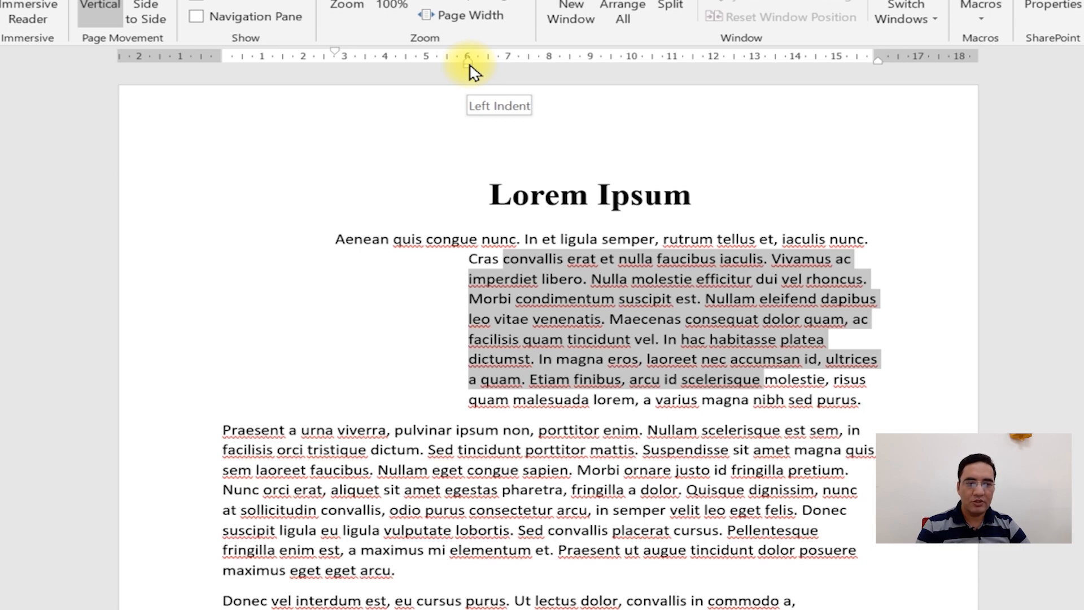
# - Bring the first paragraph's left and first-line indents back to the left margin
pyautogui.moveTo(470, 64)
pyautogui.mouseDown()
pyautogui.moveTo(194, 85)
pyautogui.moveTo(285, 94)
pyautogui.moveTo(279, 83)
pyautogui.moveTo(225, 87)
pyautogui.moveTo(235, 86)
pyautogui.mouseUp()
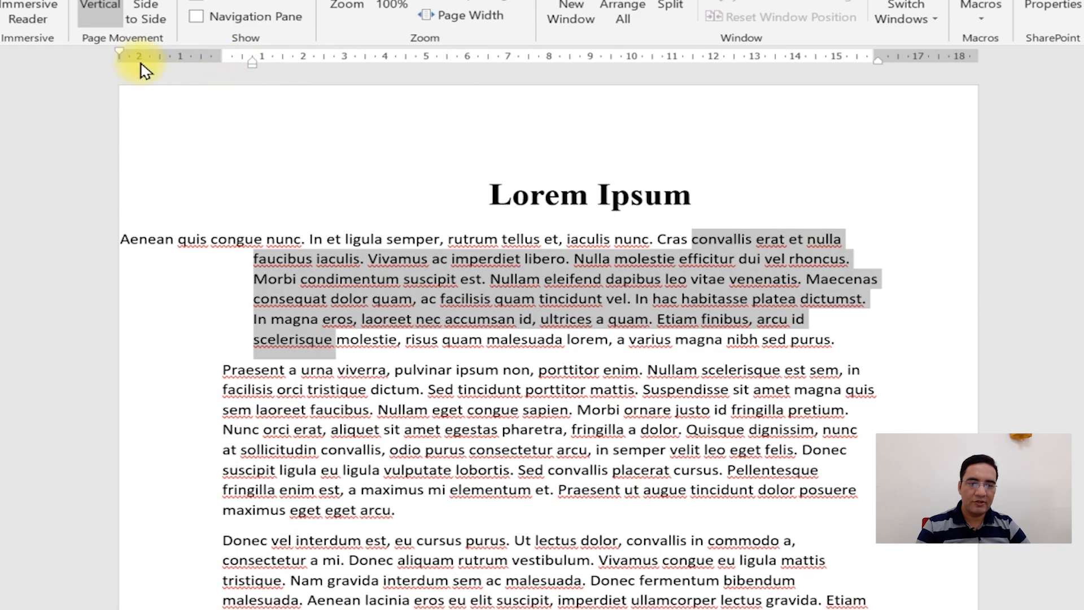
pyautogui.moveTo(120, 51); pyautogui.dragTo(252, 73)
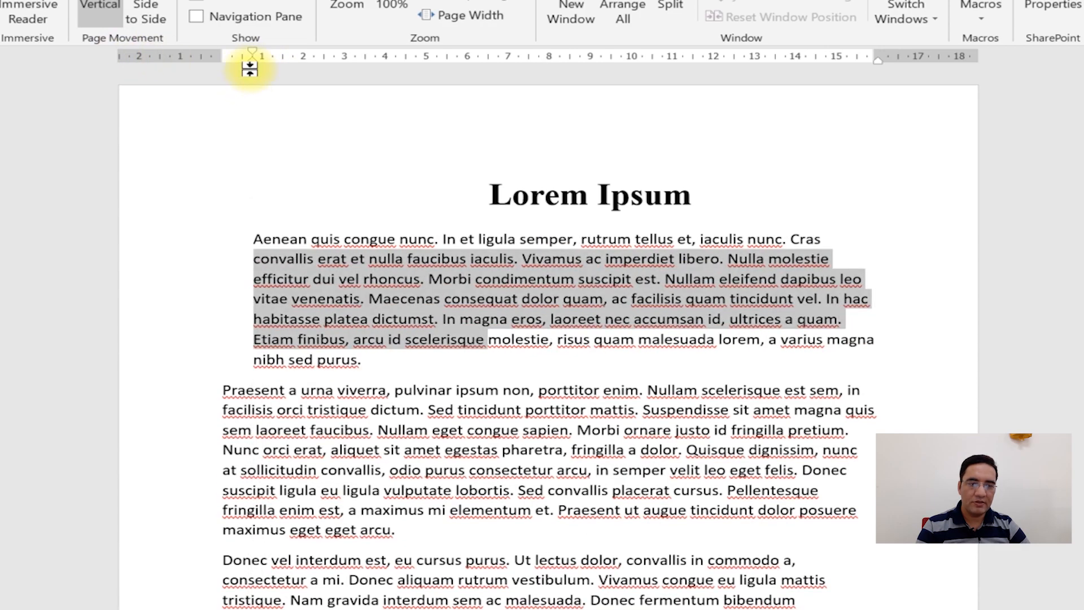
pyautogui.moveTo(254, 66); pyautogui.dragTo(222, 69)
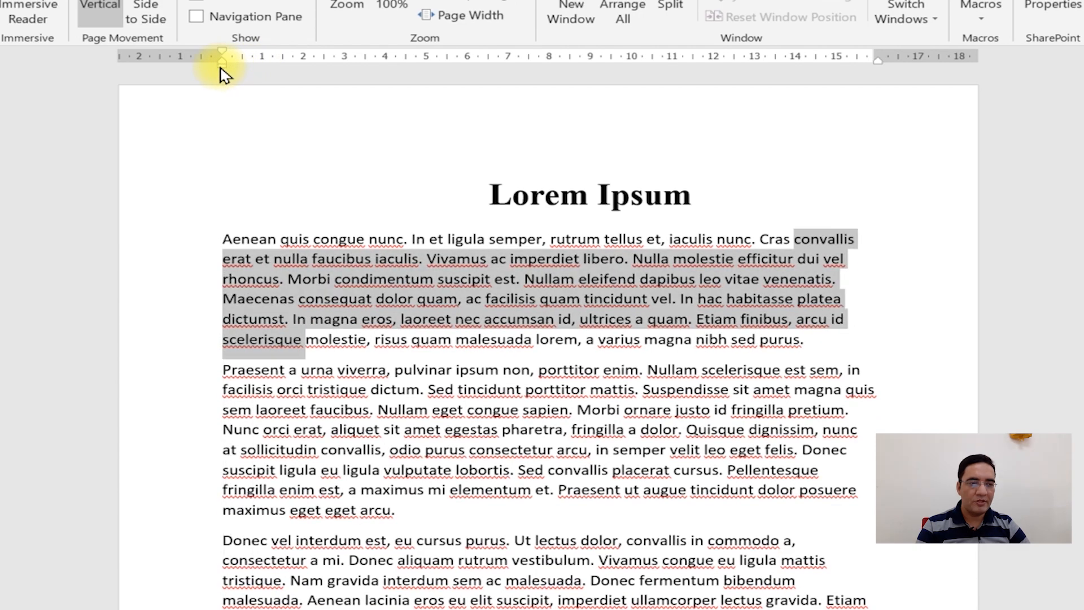
# - Set the first paragraph's first-line indent to about 3.25 cm on the ruler
pyautogui.click(587, 240)
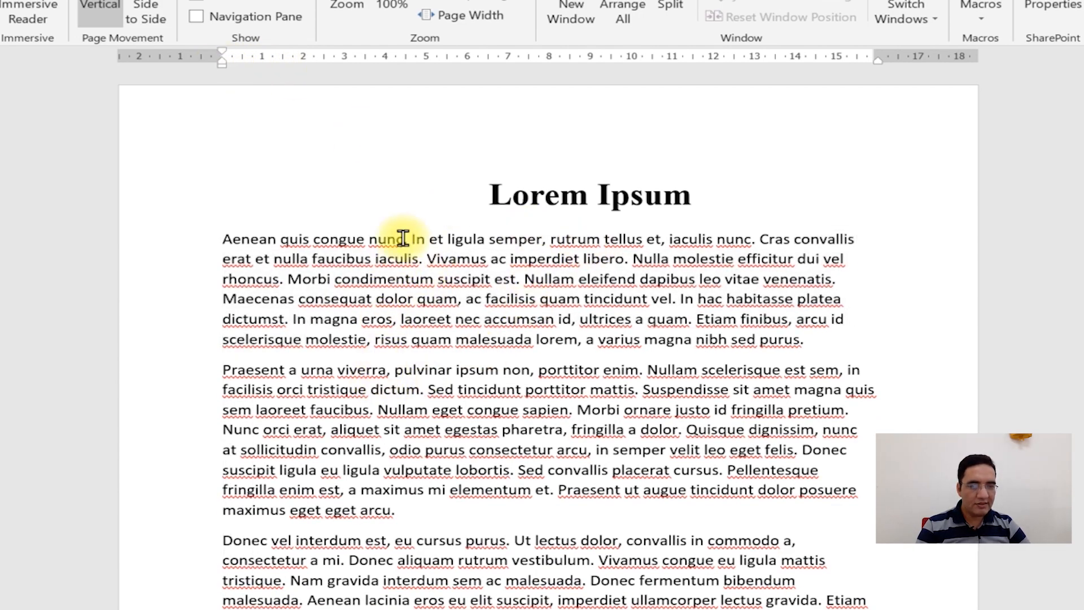
pyautogui.click(375, 259)
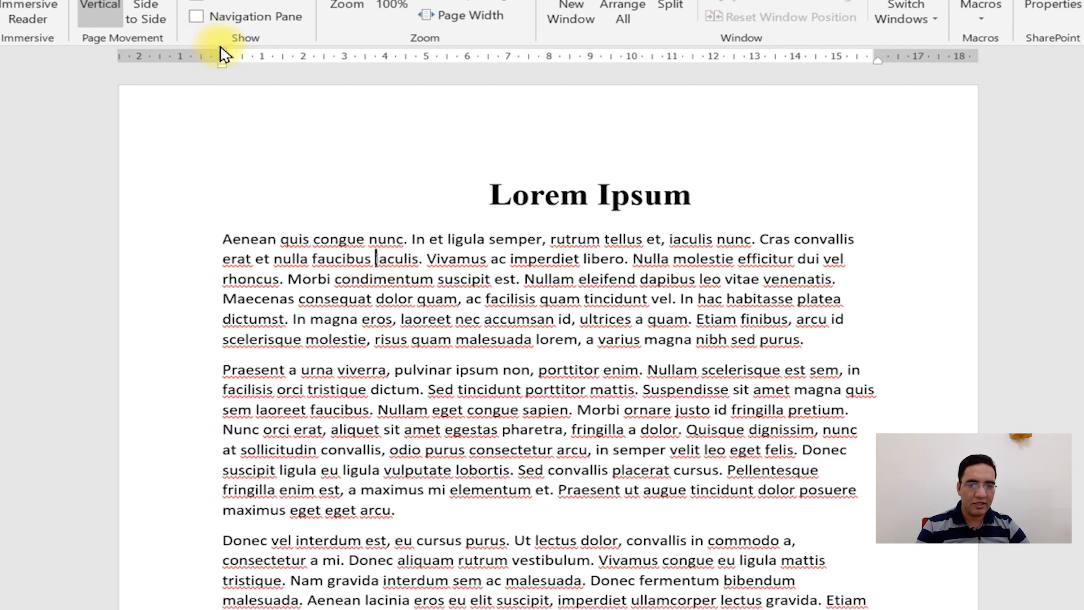
pyautogui.moveTo(224, 57); pyautogui.dragTo(360, 80)
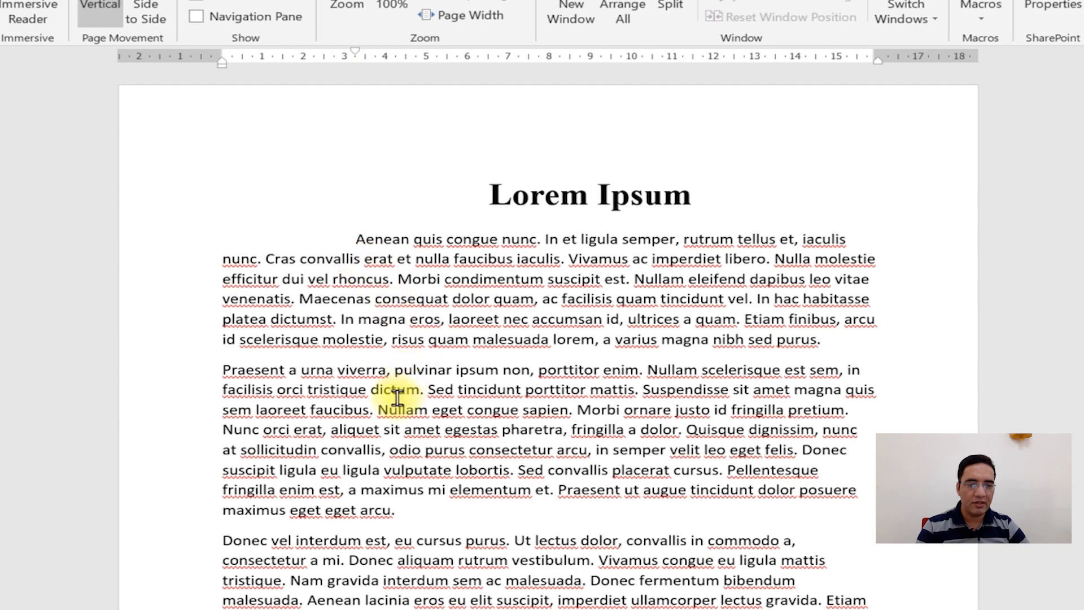
# - Give the second paragraph a first-line indent of about 3.25 cm and shift its left indent to about 0.25 cm
pyautogui.click(357, 372)
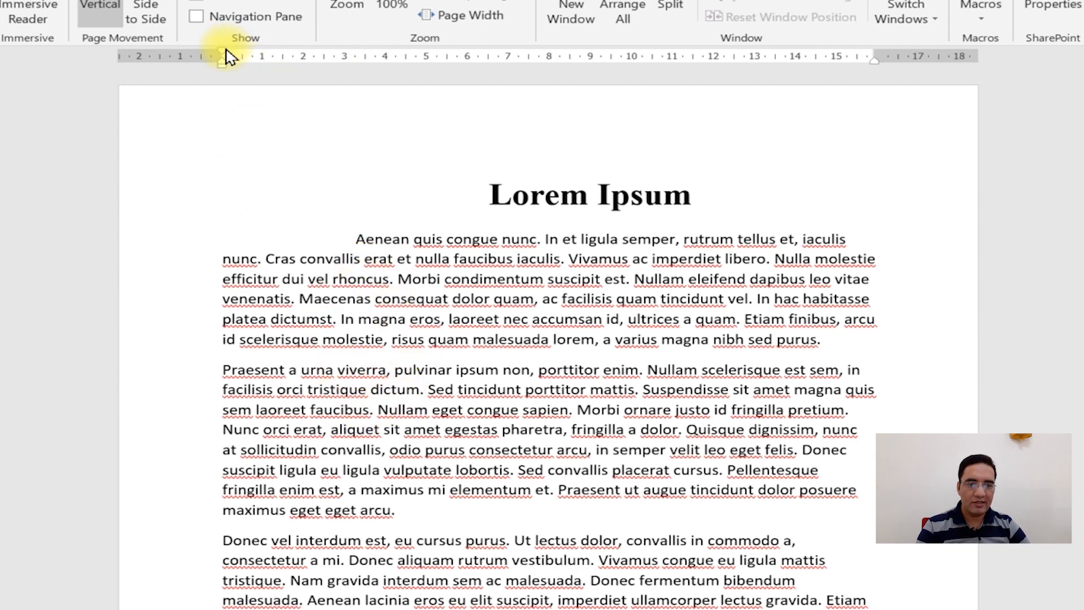
pyautogui.moveTo(224, 54)
pyautogui.mouseDown()
pyautogui.moveTo(404, 78)
pyautogui.moveTo(362, 71)
pyautogui.mouseUp()
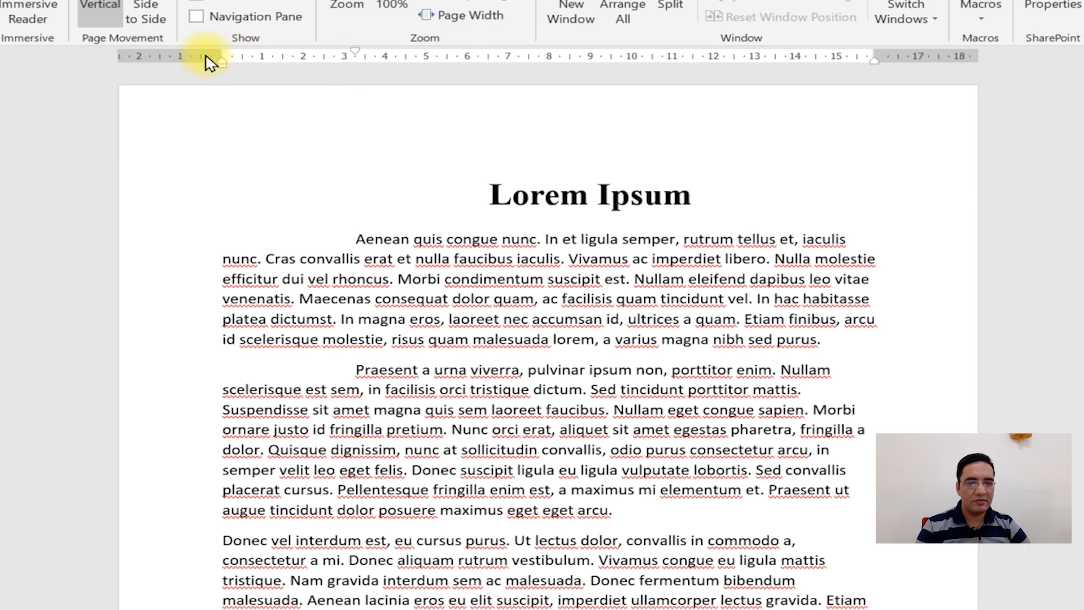
pyautogui.moveTo(222, 62); pyautogui.dragTo(263, 66)
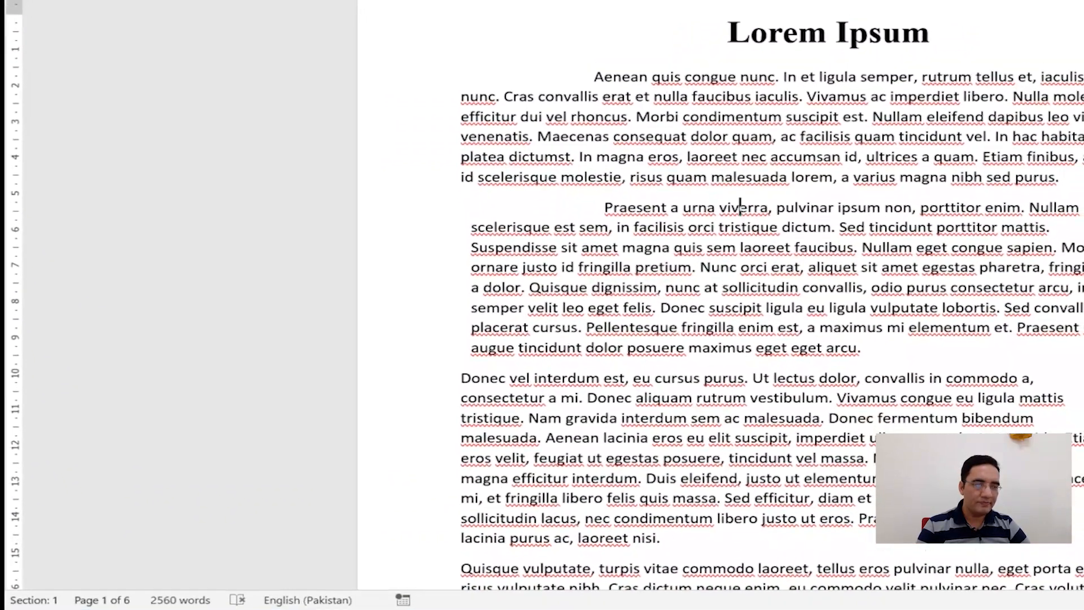
# - Set the document's left and right page margins to about 2 cm each on the horizontal ruler
pyautogui.scroll(-10, 720, 294)
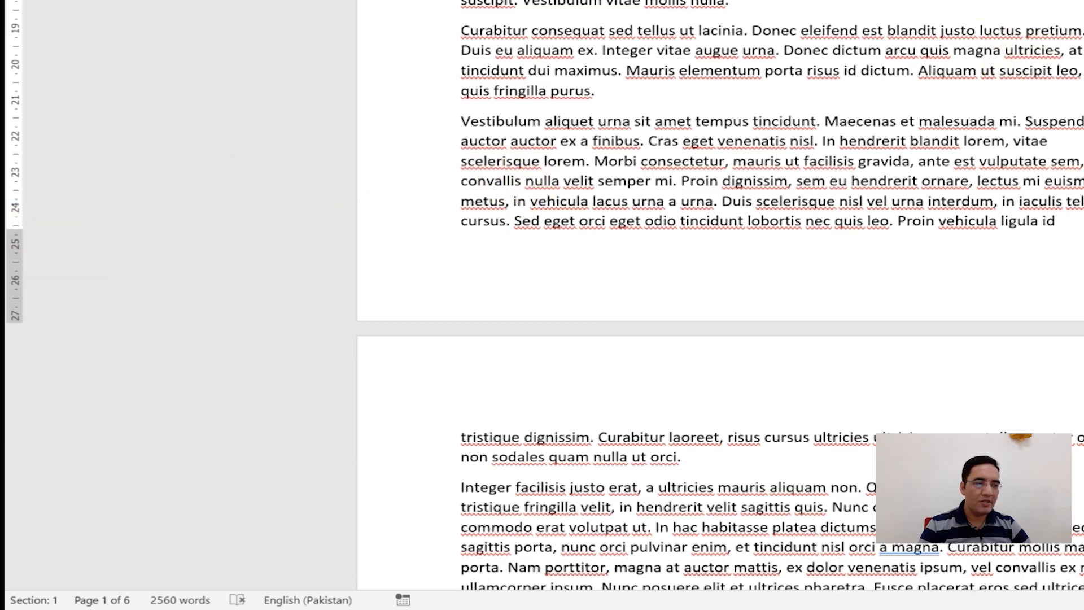
pyautogui.scroll(15, 716, 282)
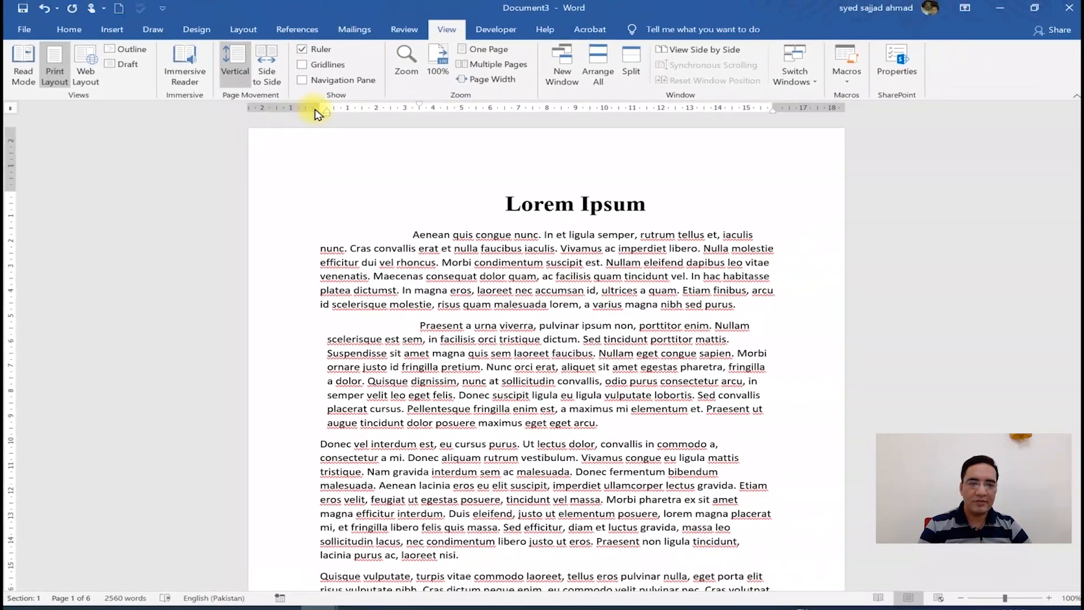
pyautogui.moveTo(316, 111); pyautogui.dragTo(275, 113)
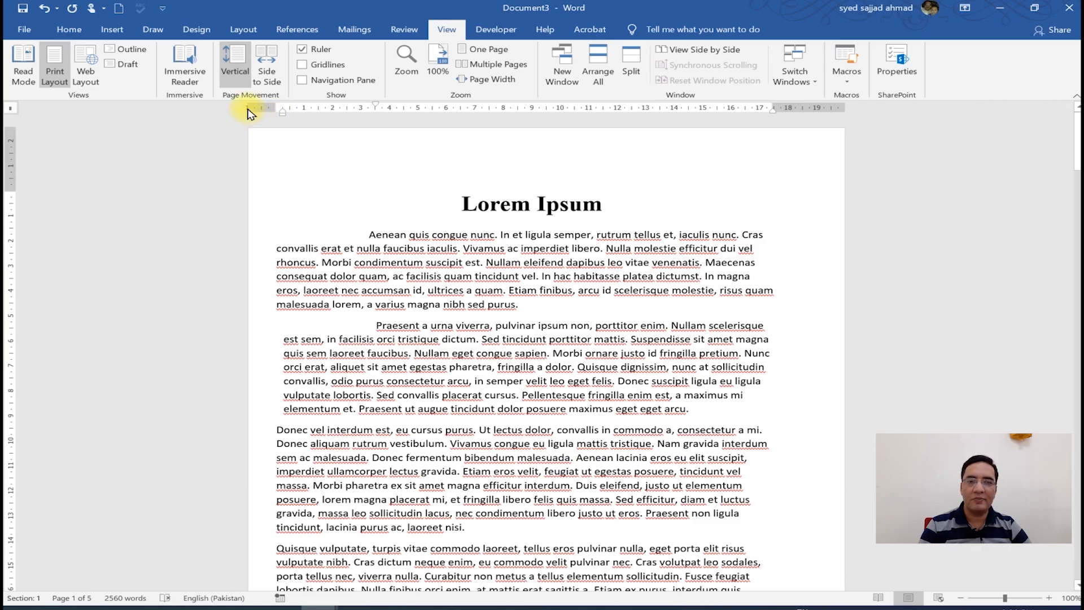
pyautogui.moveTo(275, 106); pyautogui.dragTo(306, 107)
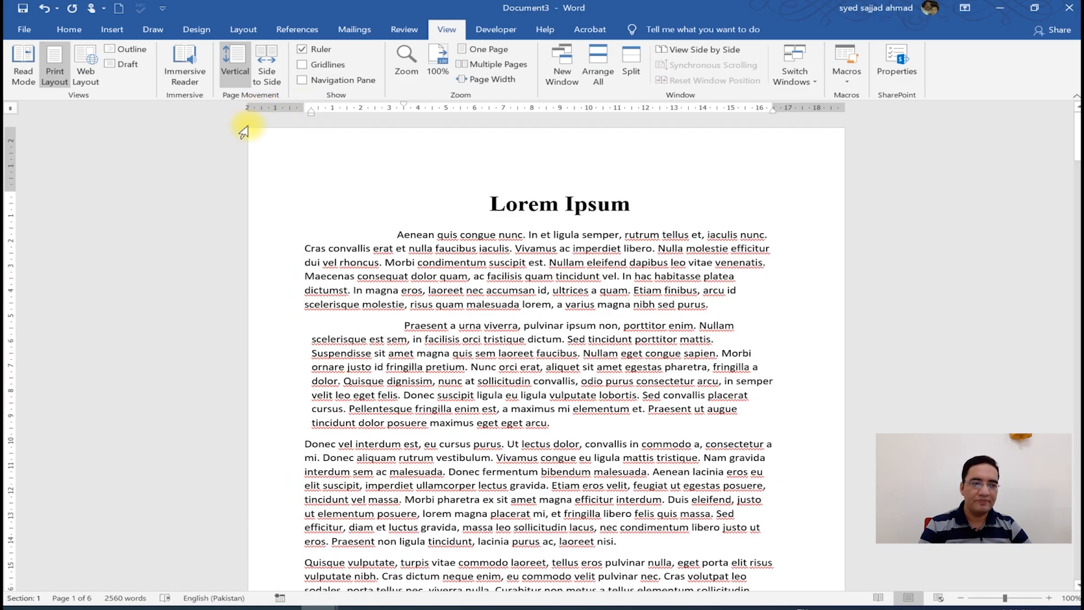
pyautogui.moveTo(779, 107)
pyautogui.mouseDown()
pyautogui.moveTo(805, 108)
pyautogui.moveTo(816, 119)
pyautogui.moveTo(807, 124)
pyautogui.moveTo(824, 121)
pyautogui.moveTo(820, 104)
pyautogui.mouseUp()
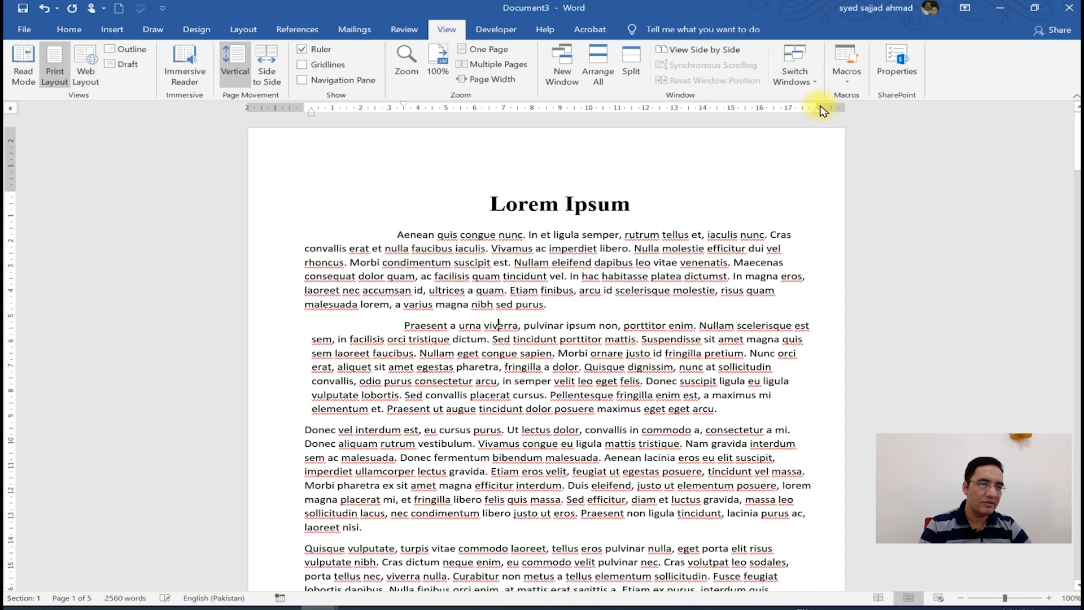
pyautogui.moveTo(817, 104); pyautogui.dragTo(788, 102)
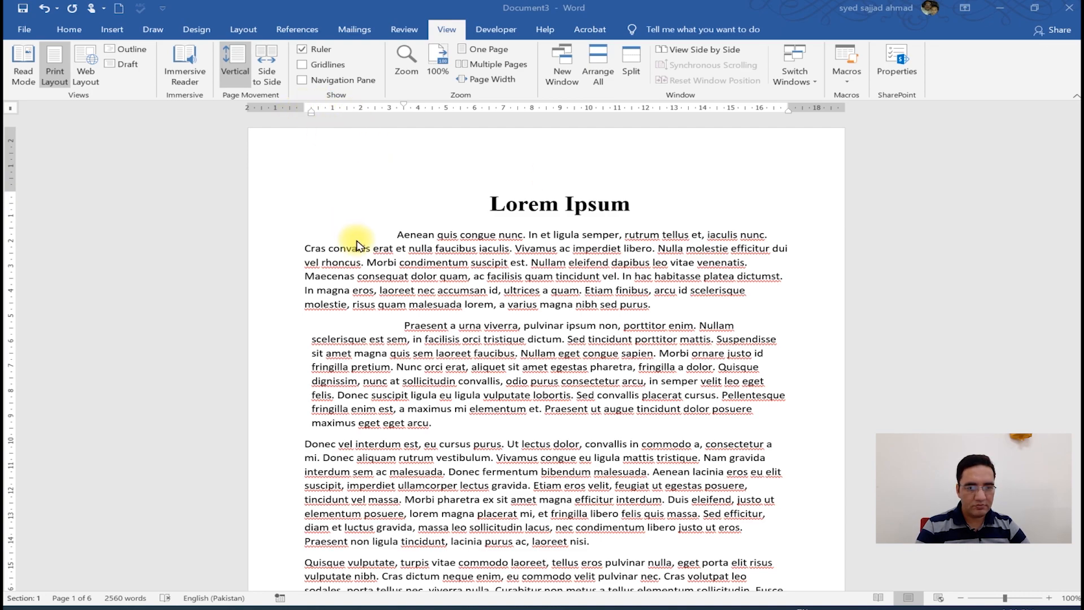
# - Widen the left page margin to about 11 cm and check the page count at the end of the document
pyautogui.click(440, 236)
pyautogui.moveTo(303, 102); pyautogui.dragTo(560, 111)
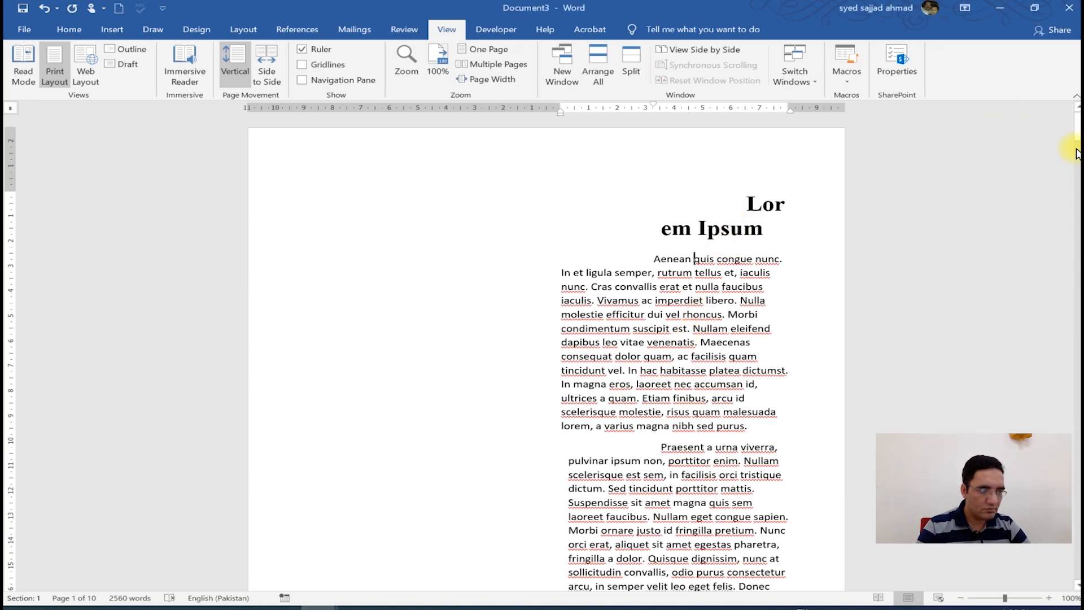
pyautogui.moveTo(1077, 135); pyautogui.dragTo(1078, 565)
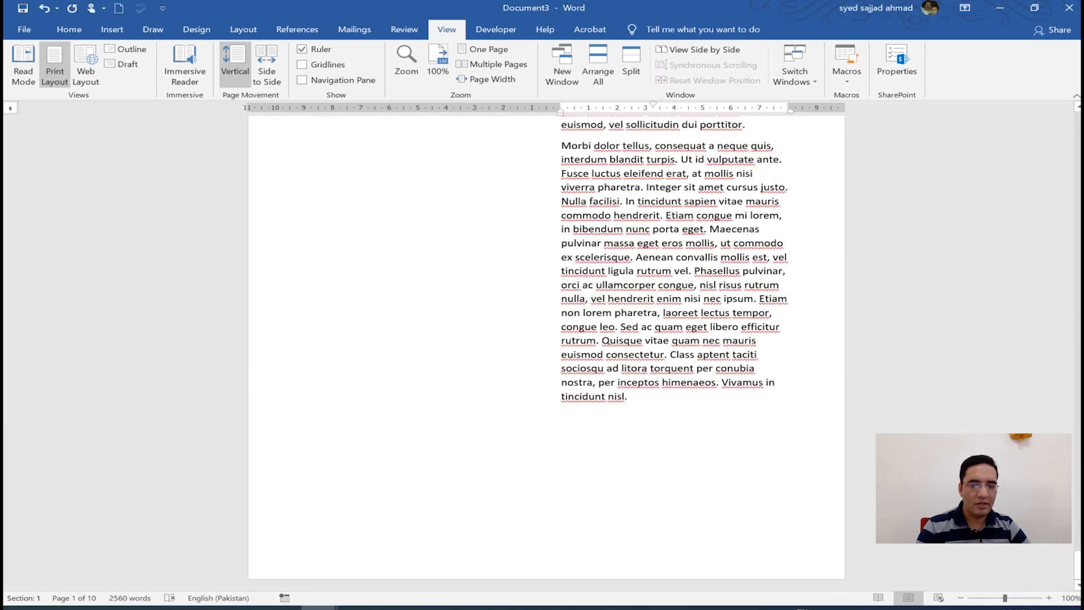
pyautogui.click(716, 412)
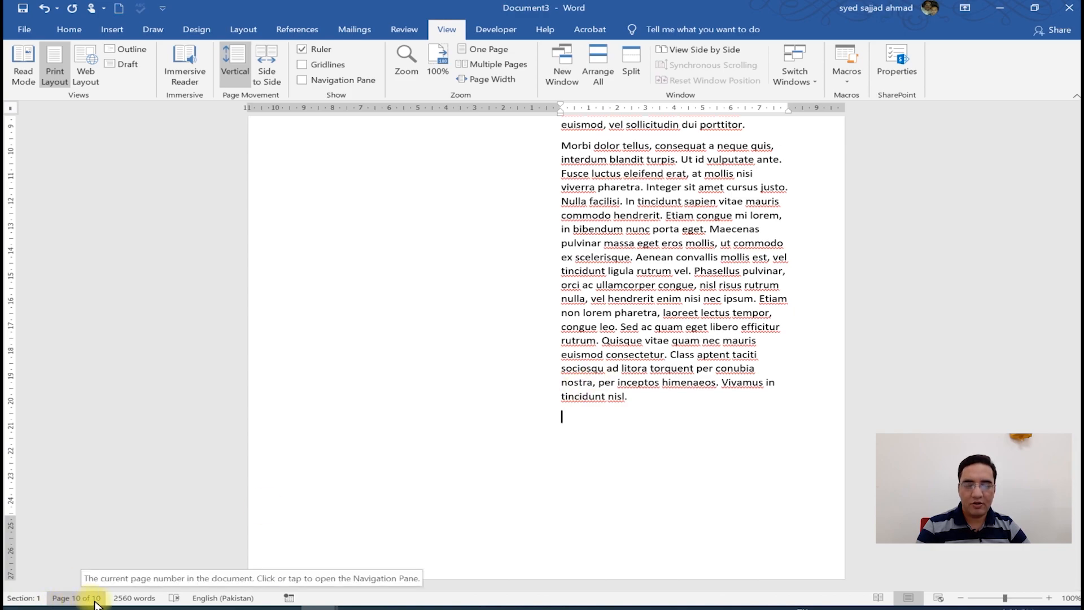
pyautogui.click(691, 341)
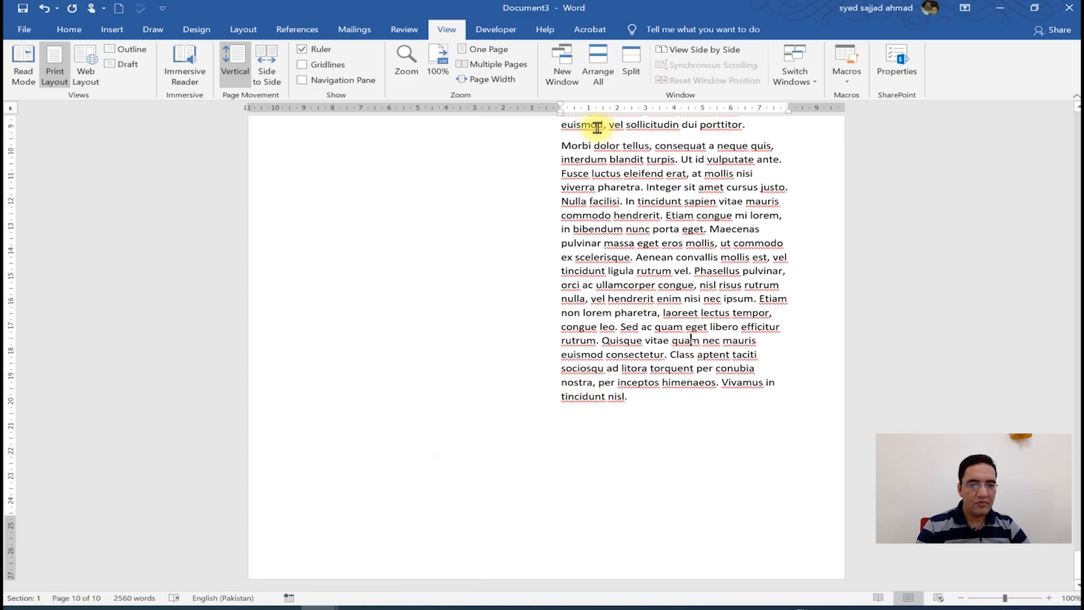
# - Reduce the left page margin to about 0.5 cm and the right page margin to about 0.75 cm
pyautogui.moveTo(560, 116)
pyautogui.mouseDown()
pyautogui.moveTo(484, 105)
pyautogui.moveTo(261, 116)
pyautogui.mouseUp()
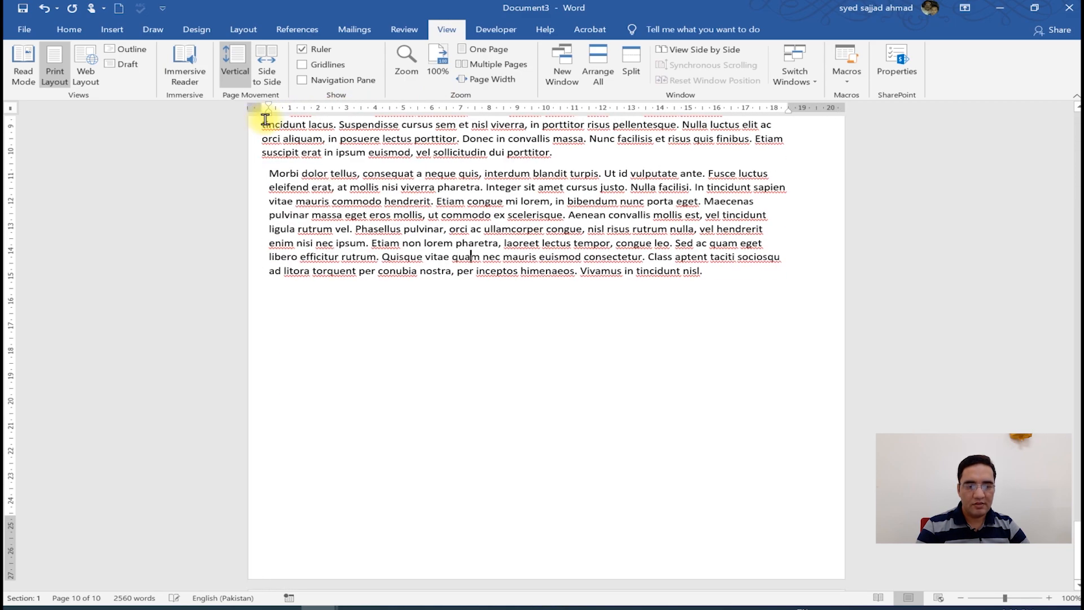
pyautogui.click(577, 239)
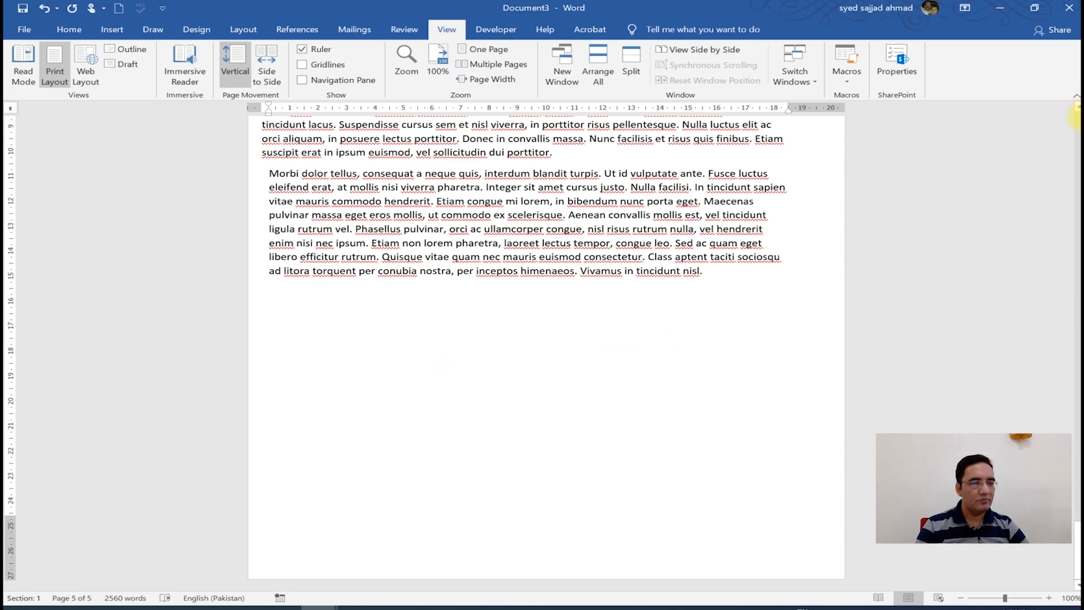
pyautogui.scroll(1, 1075, 119)
pyautogui.moveTo(1075, 118)
pyautogui.mouseDown()
pyautogui.moveTo(1077, 265)
pyautogui.moveTo(1075, 99)
pyautogui.mouseUp()
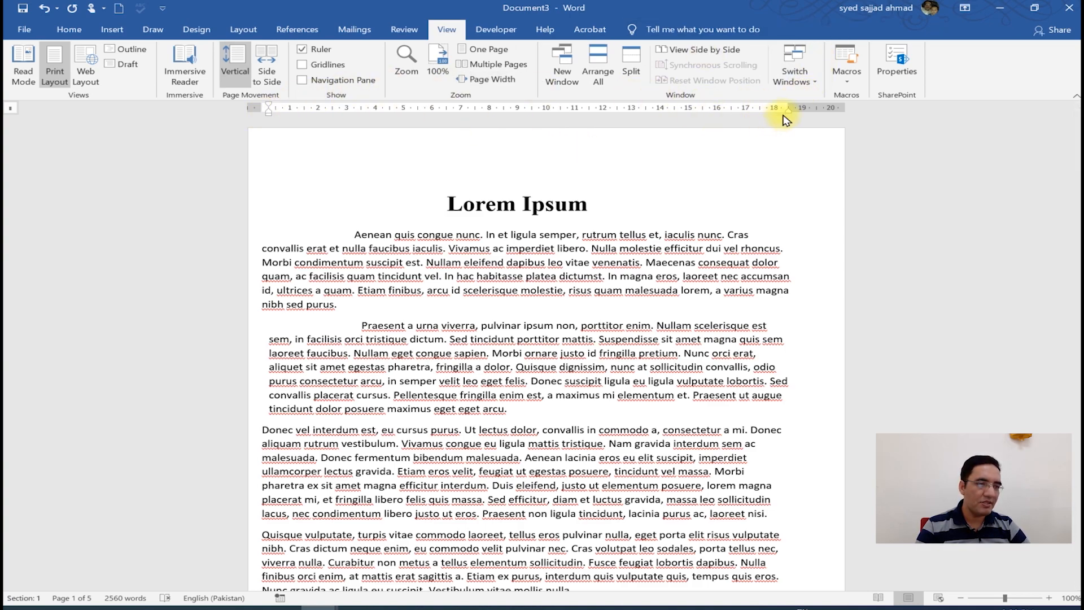
pyautogui.moveTo(788, 107); pyautogui.dragTo(603, 117)
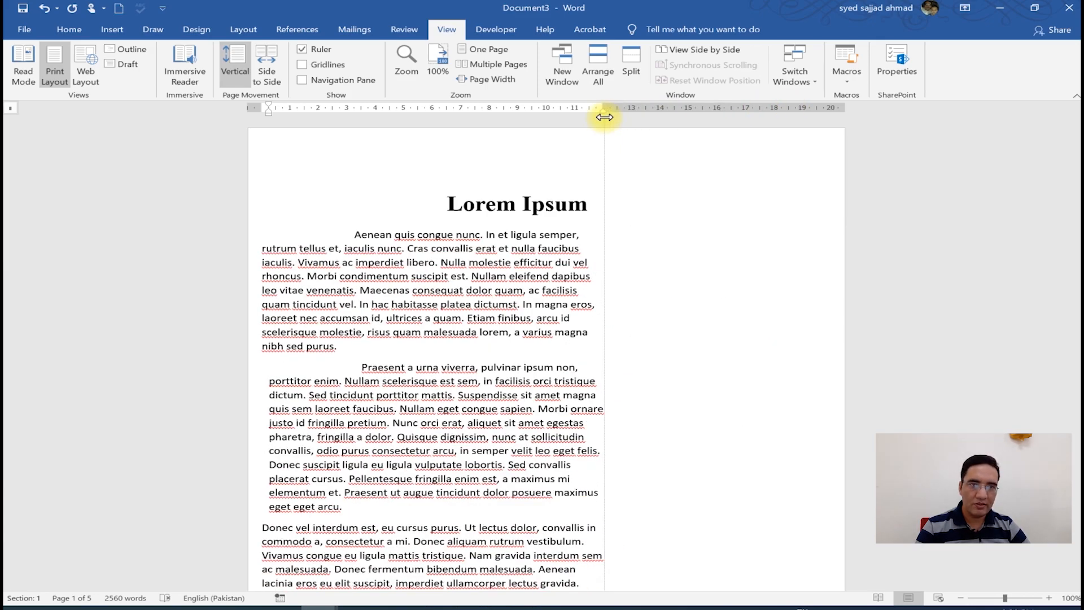
pyautogui.moveTo(604, 117); pyautogui.dragTo(824, 129)
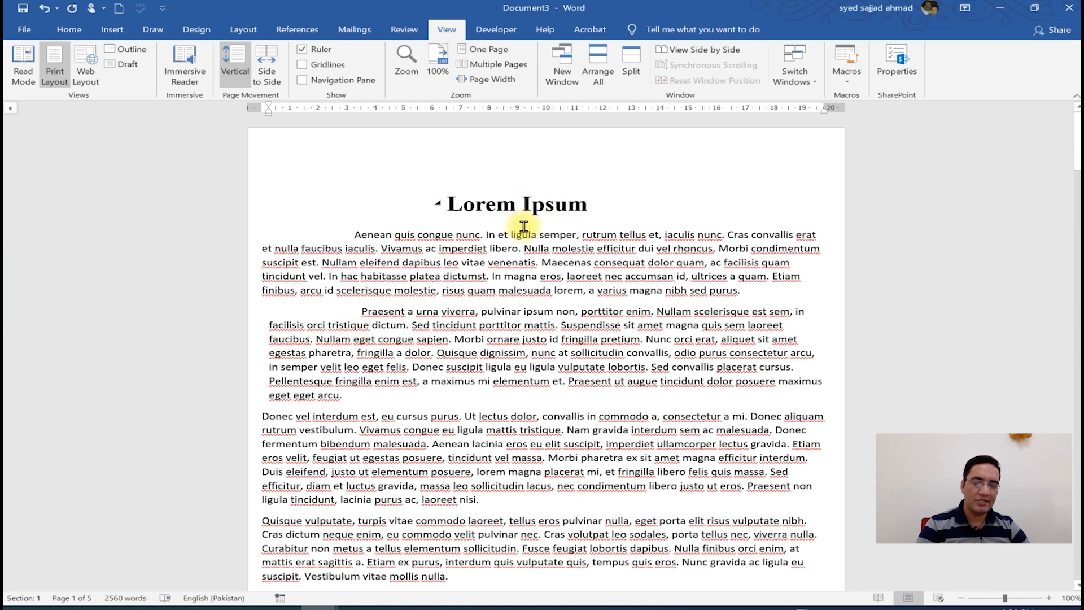
# - Shrink the document's top page margin to about 0.25 cm on the vertical ruler
pyautogui.click(459, 204)
pyautogui.click(483, 234)
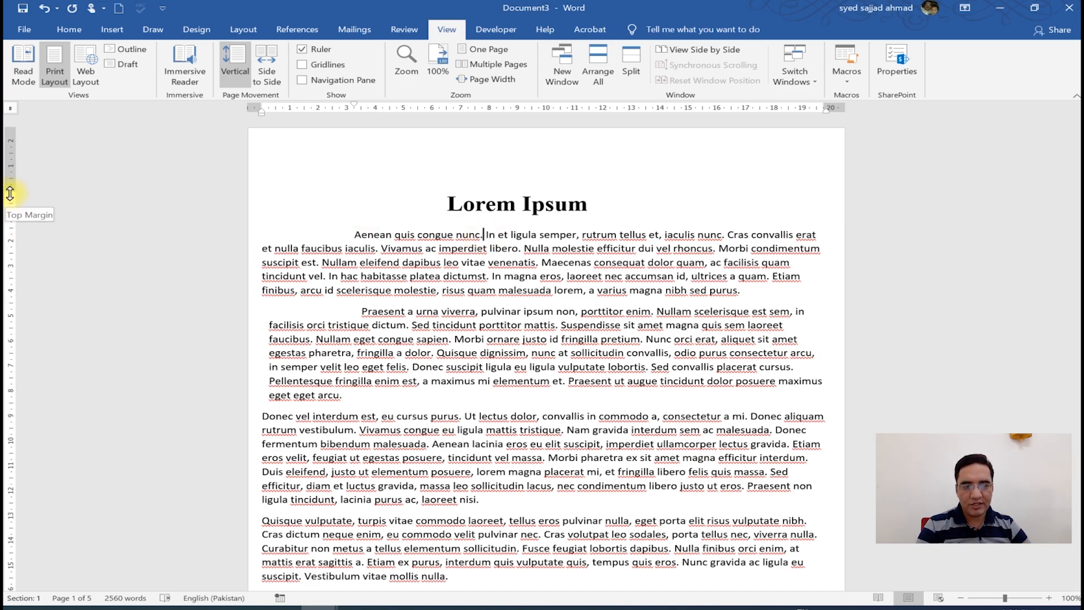
pyautogui.moveTo(10, 193); pyautogui.dragTo(20, 130)
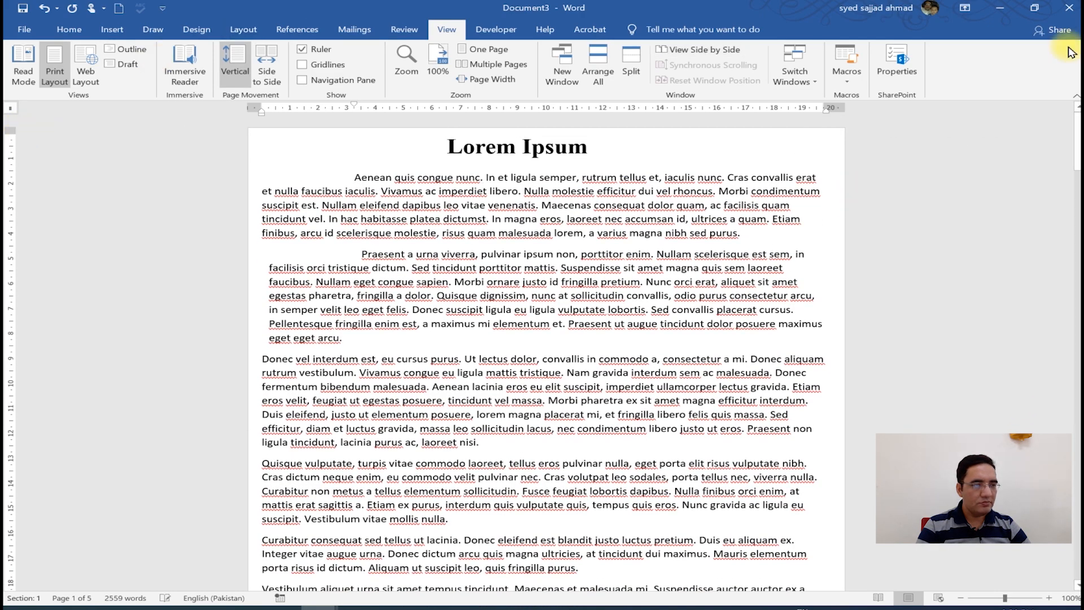
# - Set the top page margin to about 2.7 cm from page 3 and the bottom margin to about 1.5 cm from page 2
pyautogui.moveTo(1077, 128); pyautogui.dragTo(1076, 260)
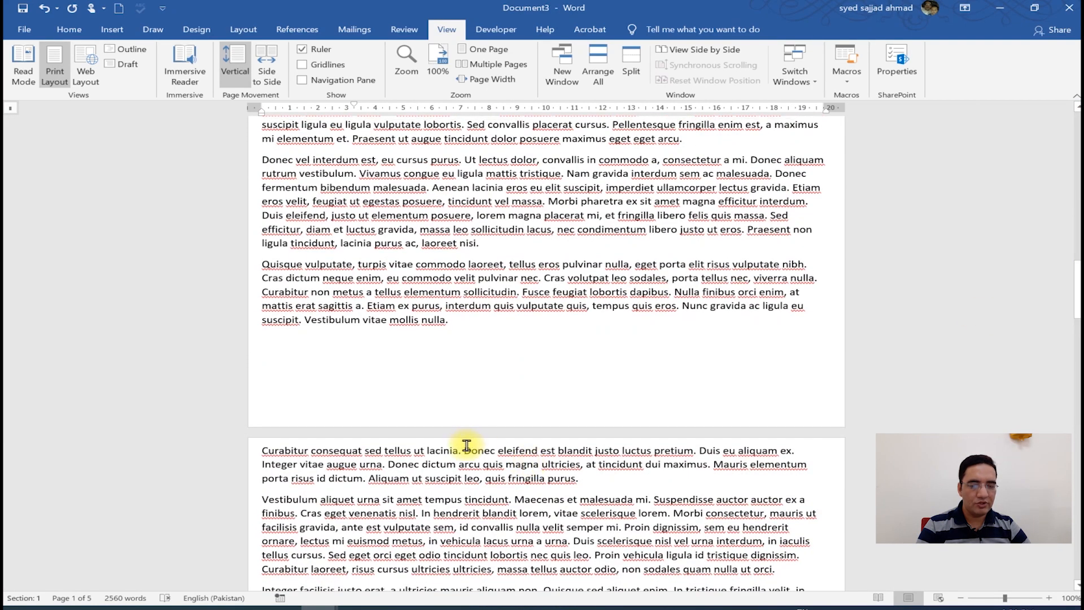
pyautogui.click(471, 451)
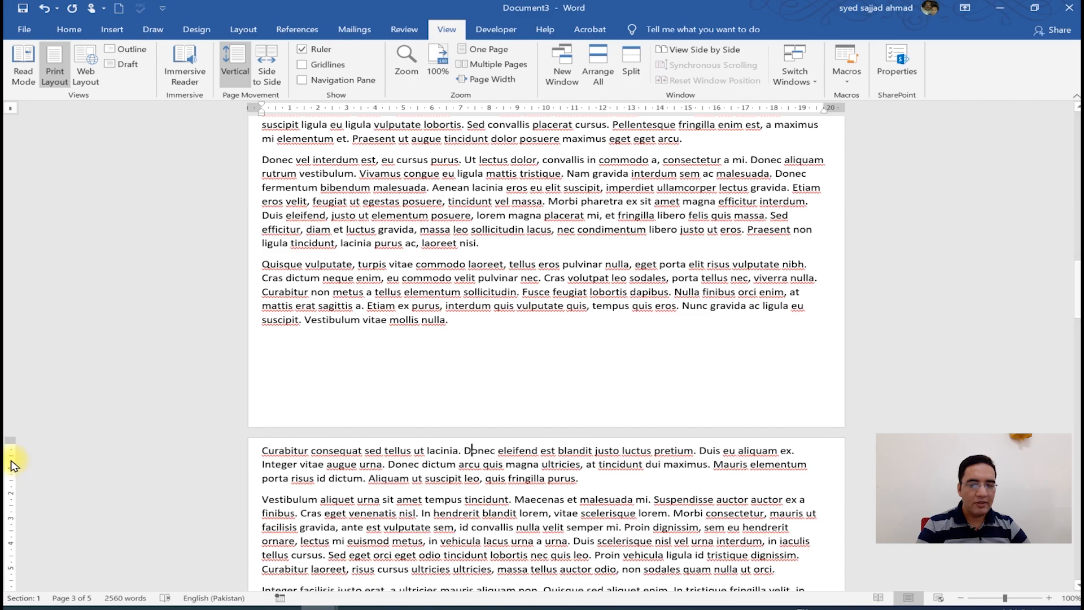
pyautogui.moveTo(14, 446); pyautogui.dragTo(8, 502)
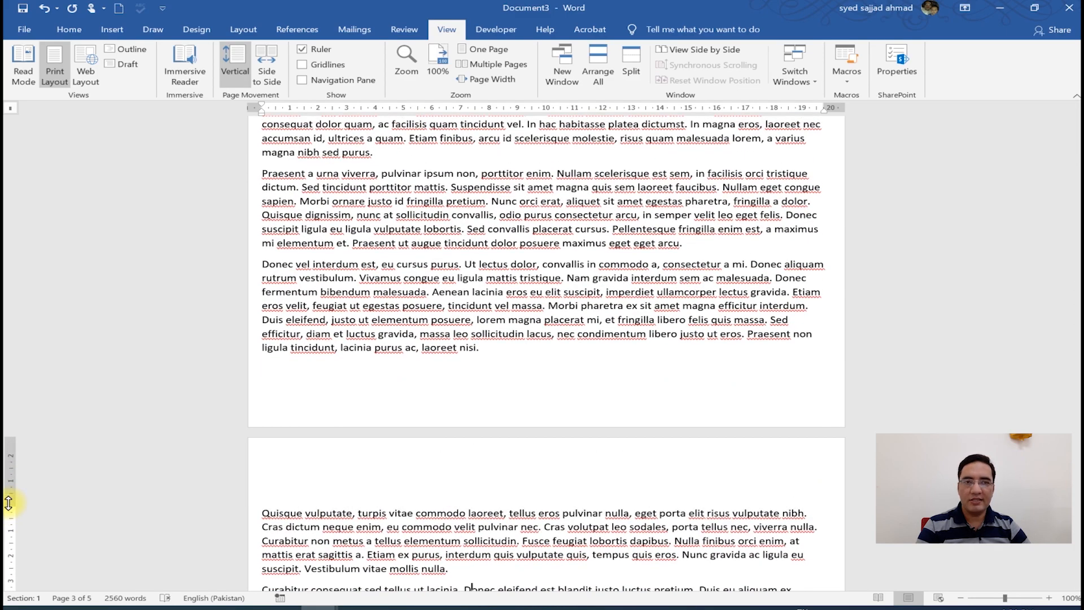
pyautogui.click(562, 332)
pyautogui.moveTo(8, 366); pyautogui.dragTo(27, 388)
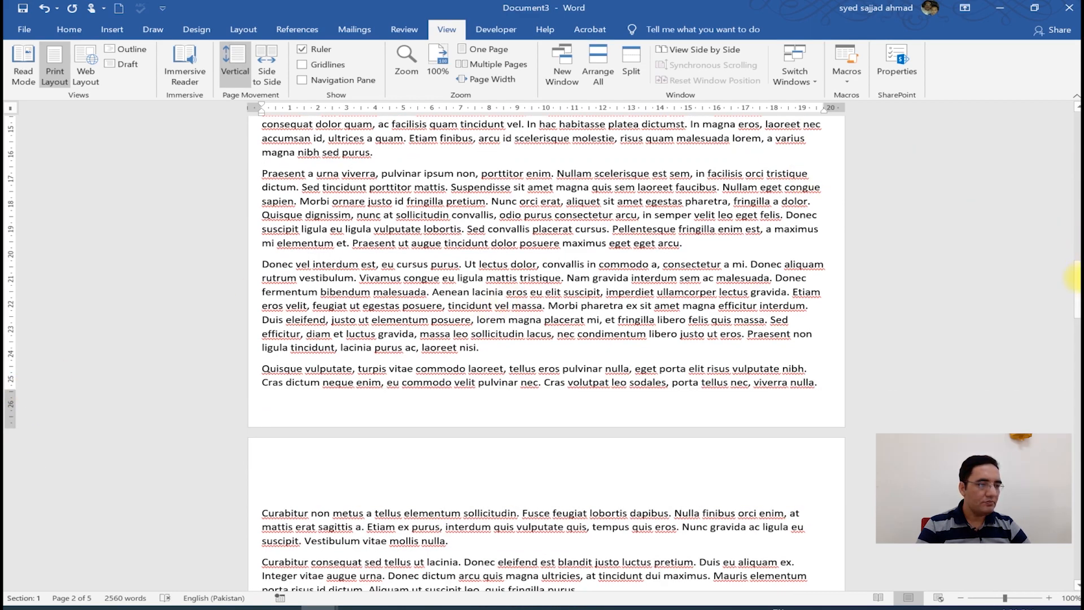
# - Move the Lorem Ipsum heading's left indent to about the 0.5 cm mark on the ruler
pyautogui.moveTo(1076, 279); pyautogui.dragTo(1065, 124)
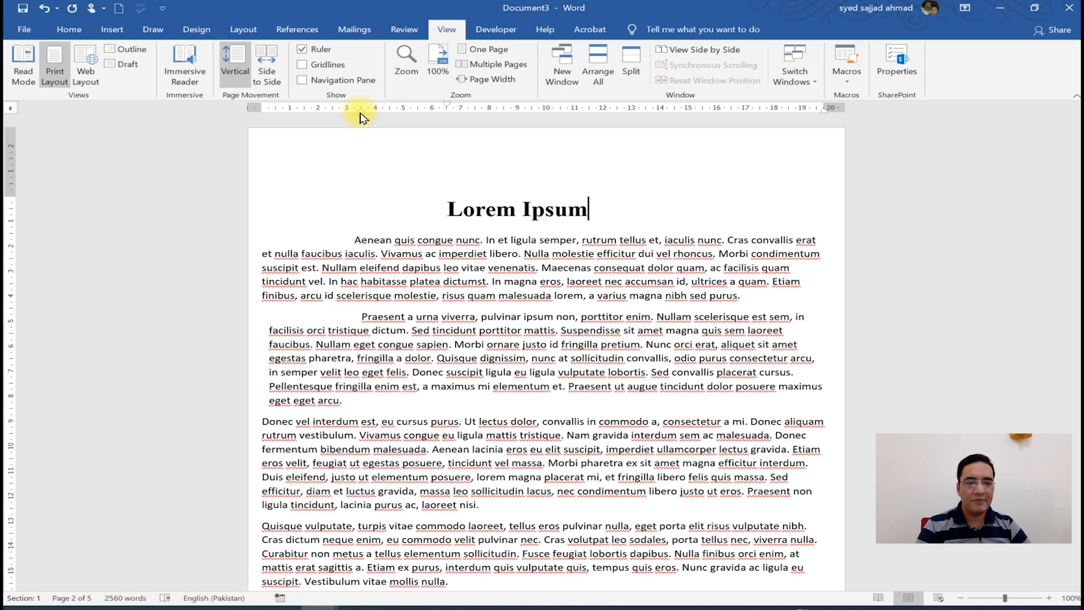
pyautogui.moveTo(362, 117); pyautogui.dragTo(276, 113)
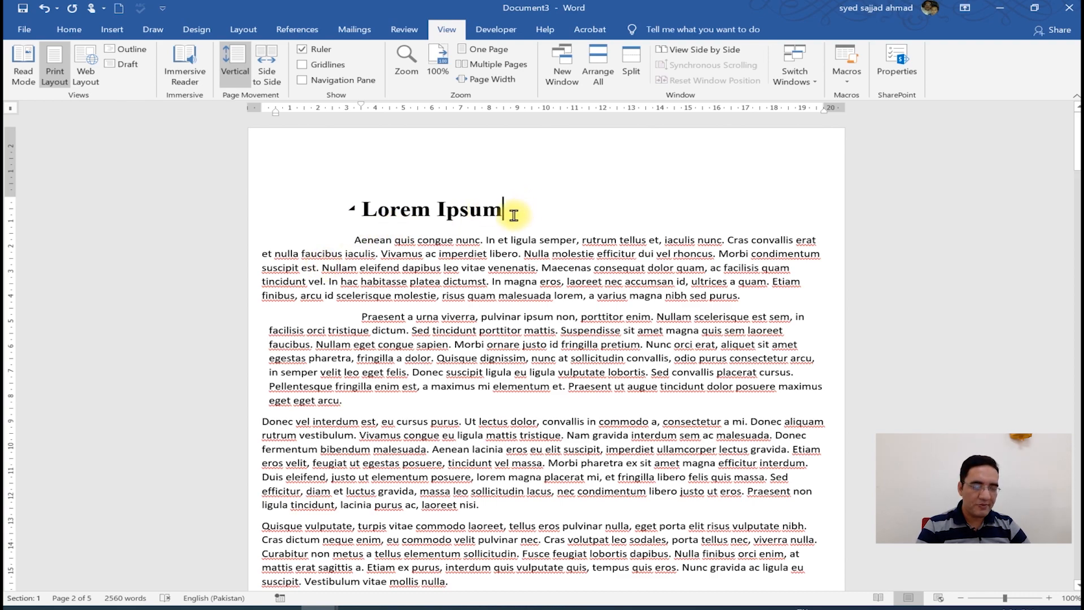
pyautogui.click(351, 212)
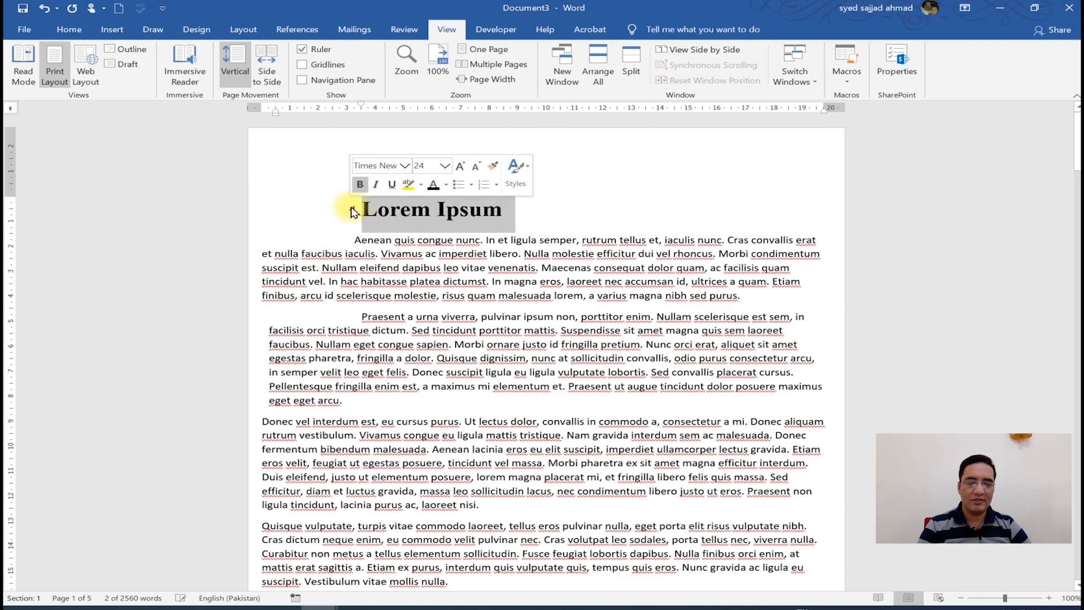
pyautogui.click(387, 236)
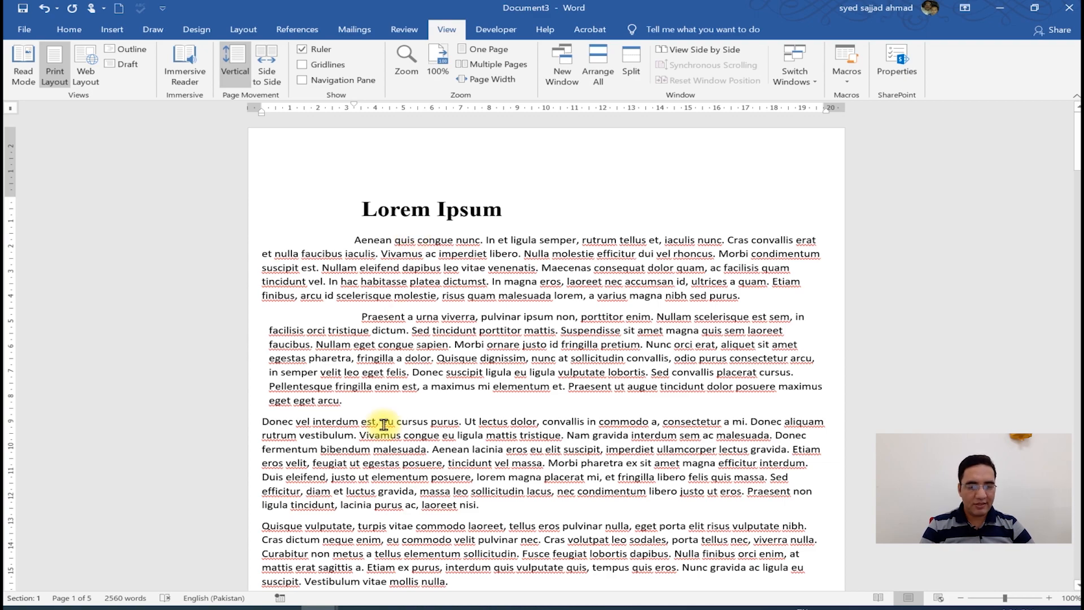
# - Switch to the Chrome browser and open the lipsum.com result from the LOREM IPSUM Google search in a new tab
pyautogui.click(272, 598)
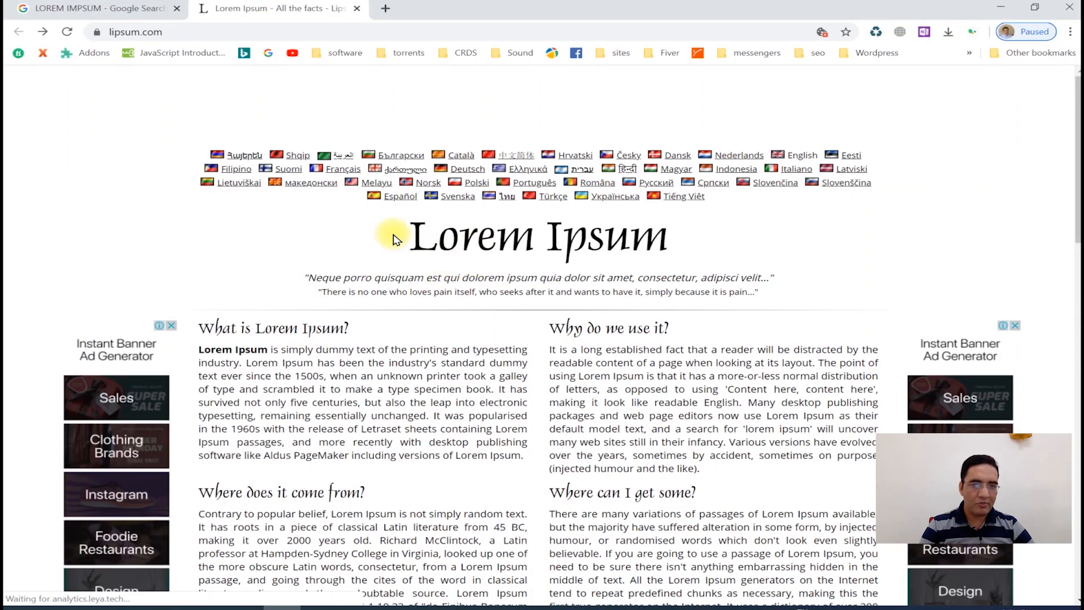
pyautogui.click(122, 9)
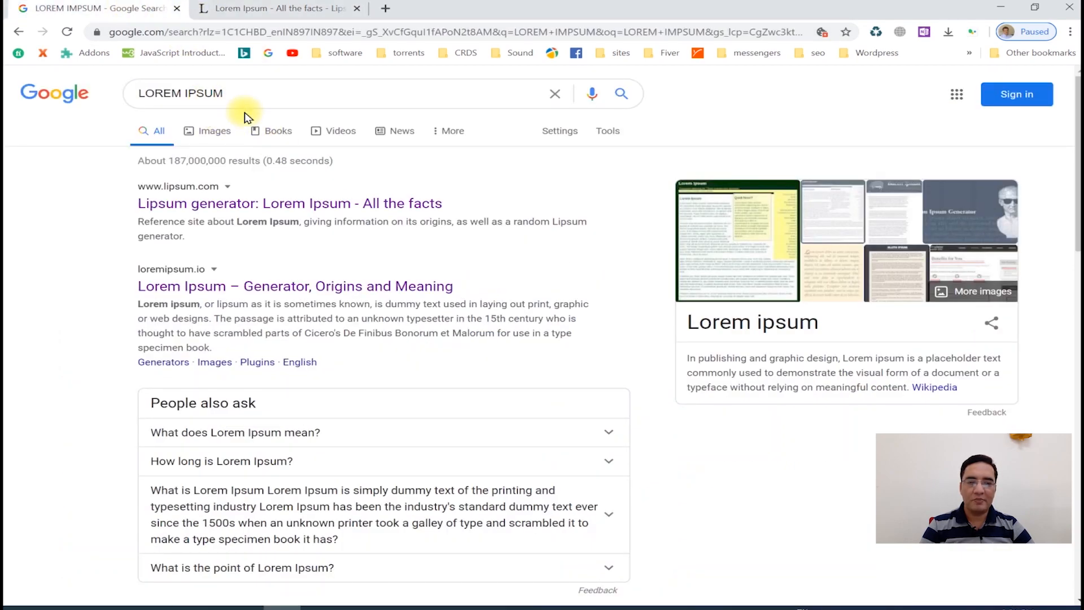
pyautogui.rightClick(206, 208)
pyautogui.click(223, 213)
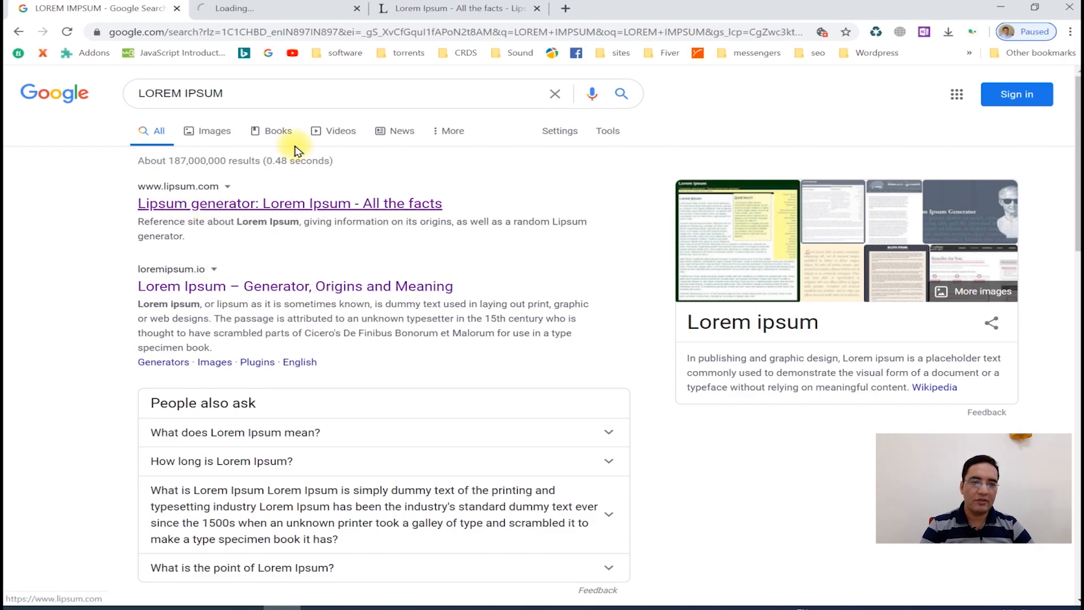
pyautogui.click(288, 5)
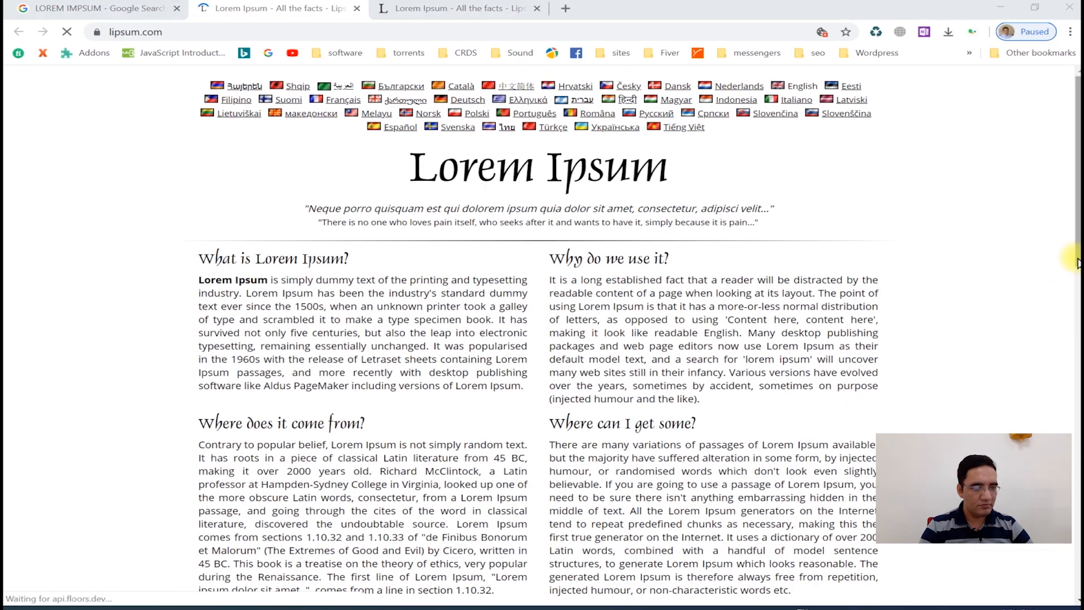
# - Locate the Lorem Ipsum generator on the page and look at its options for paragraphs, words, bytes and lists
pyautogui.moveTo(1077, 263); pyautogui.dragTo(1077, 302)
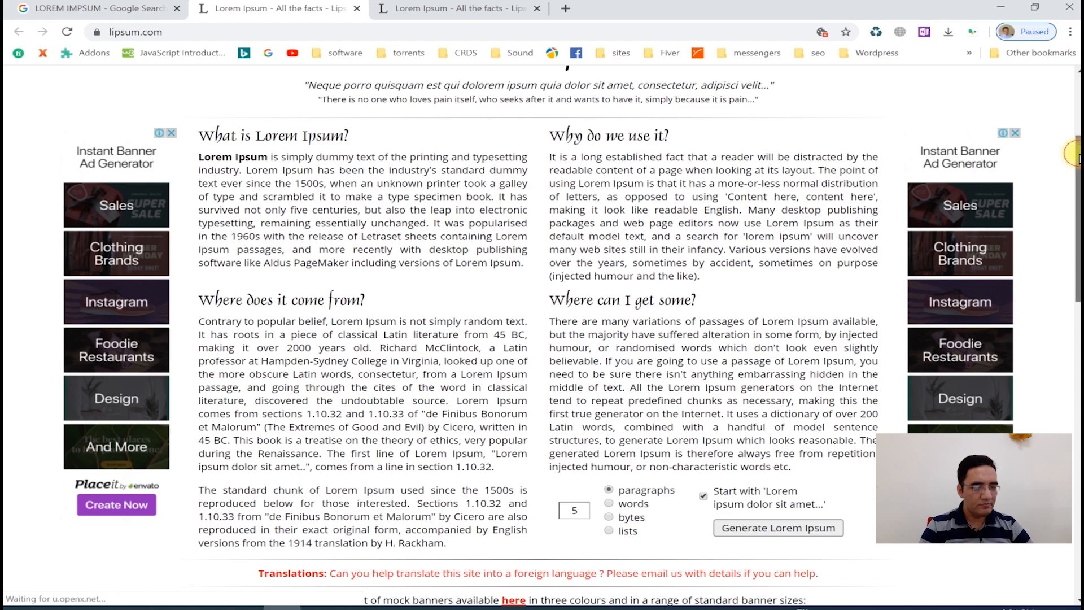
pyautogui.moveTo(1078, 157); pyautogui.dragTo(1078, 204)
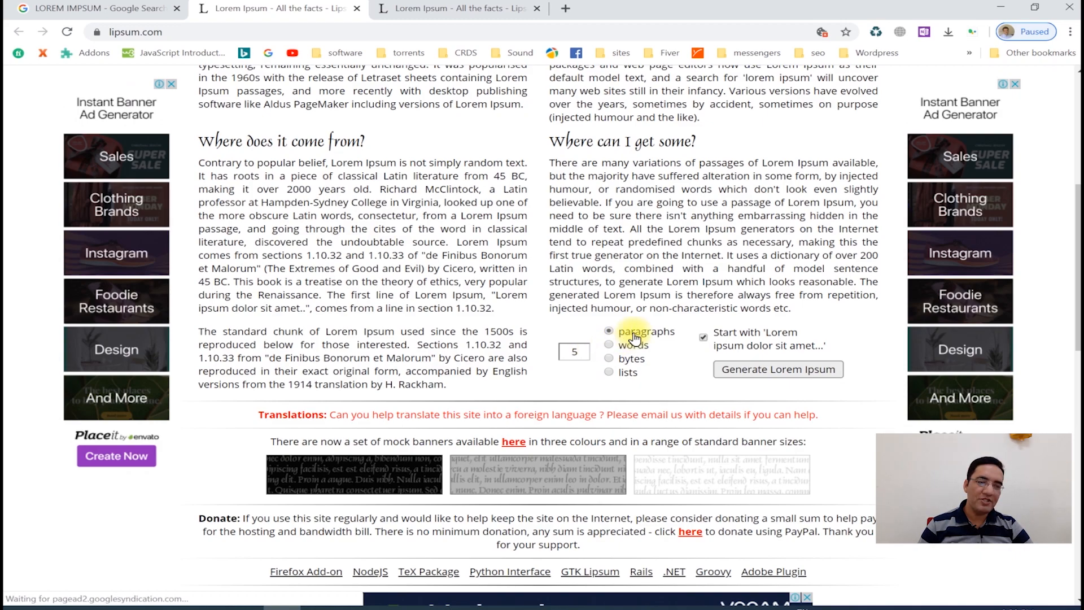
pyautogui.click(582, 348)
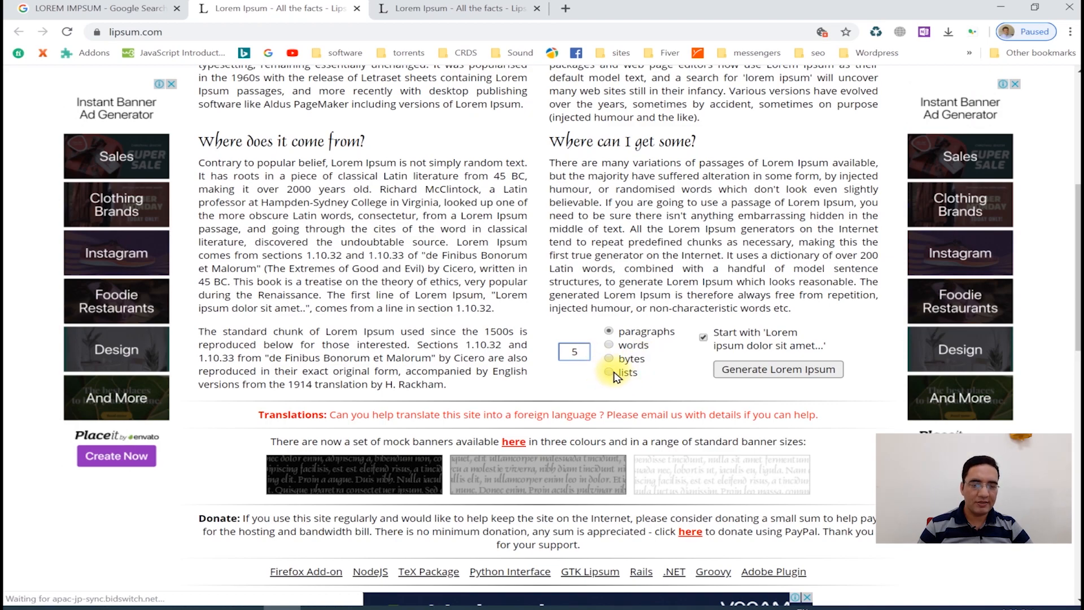
# - Switch to Document4 in Word and look through its bulleted Lorem Ipsum list as an example of list output
pyautogui.click(313, 607)
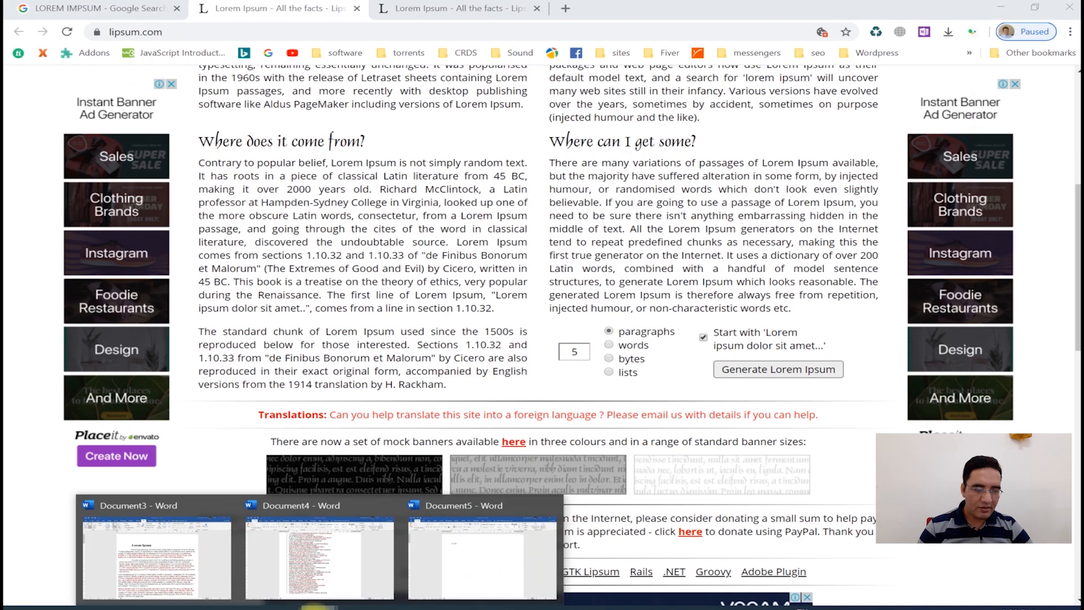
pyautogui.click(347, 573)
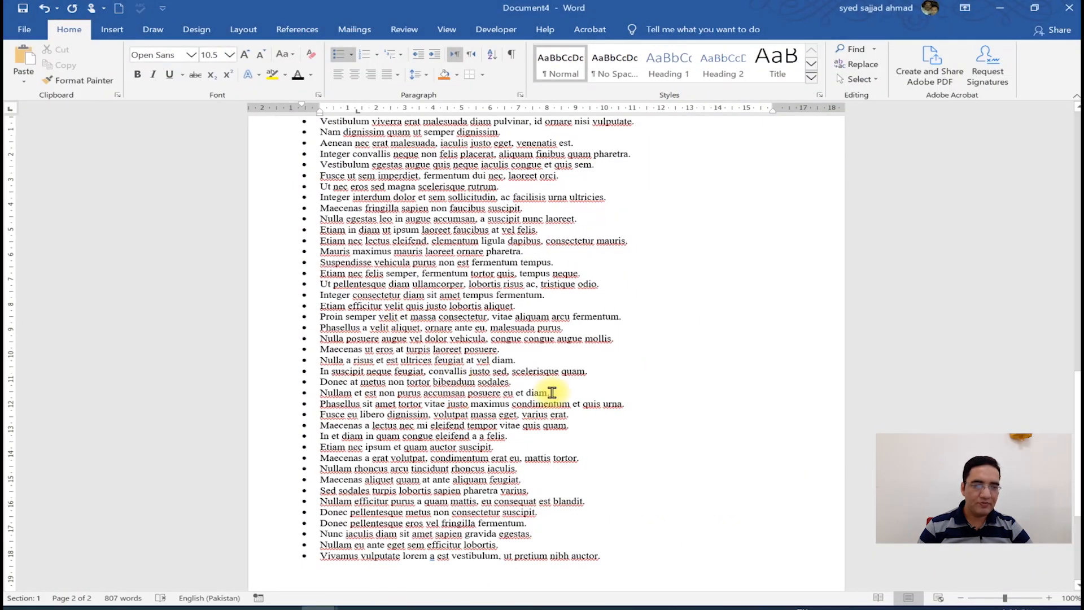
pyautogui.moveTo(1076, 401); pyautogui.dragTo(1054, 188)
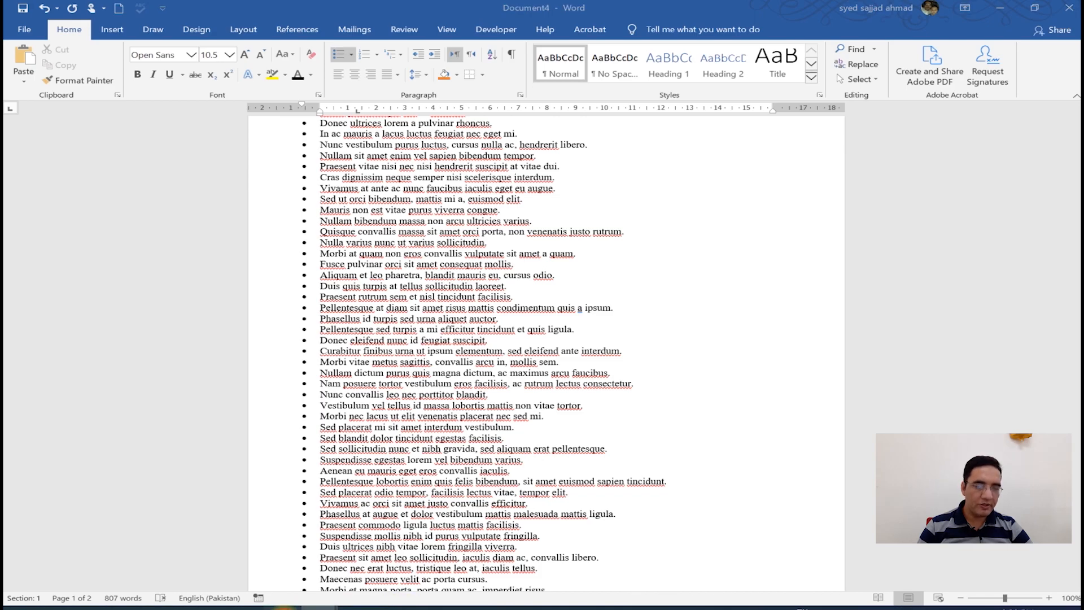
# - Switch back to lipsum.com in Chrome and generate 4 paragraphs of Lorem Ipsum
pyautogui.click(290, 607)
pyautogui.doubleClick(571, 350)
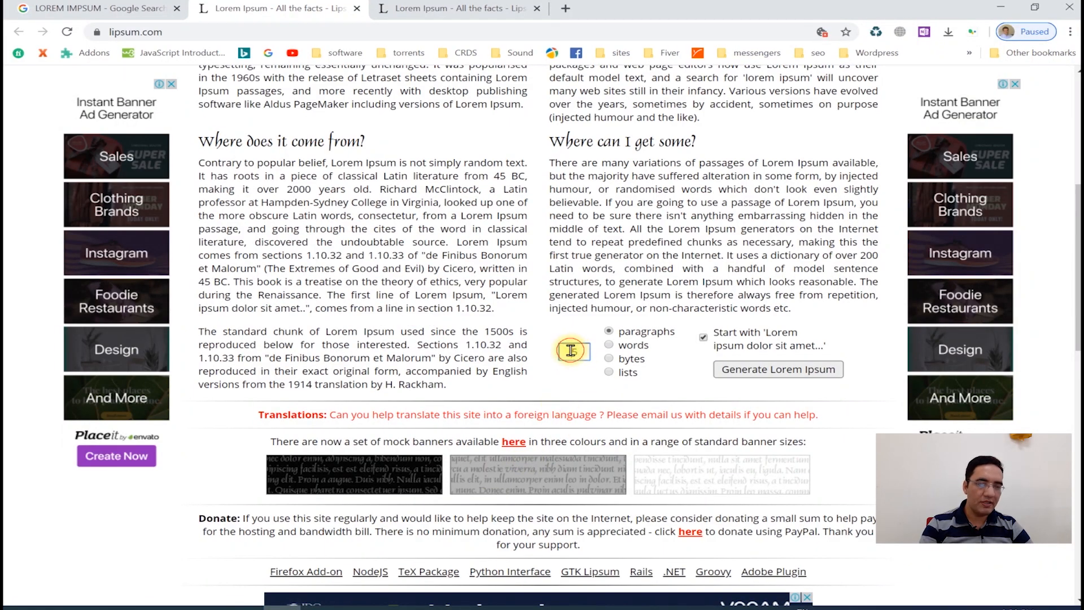
pyautogui.write('4')
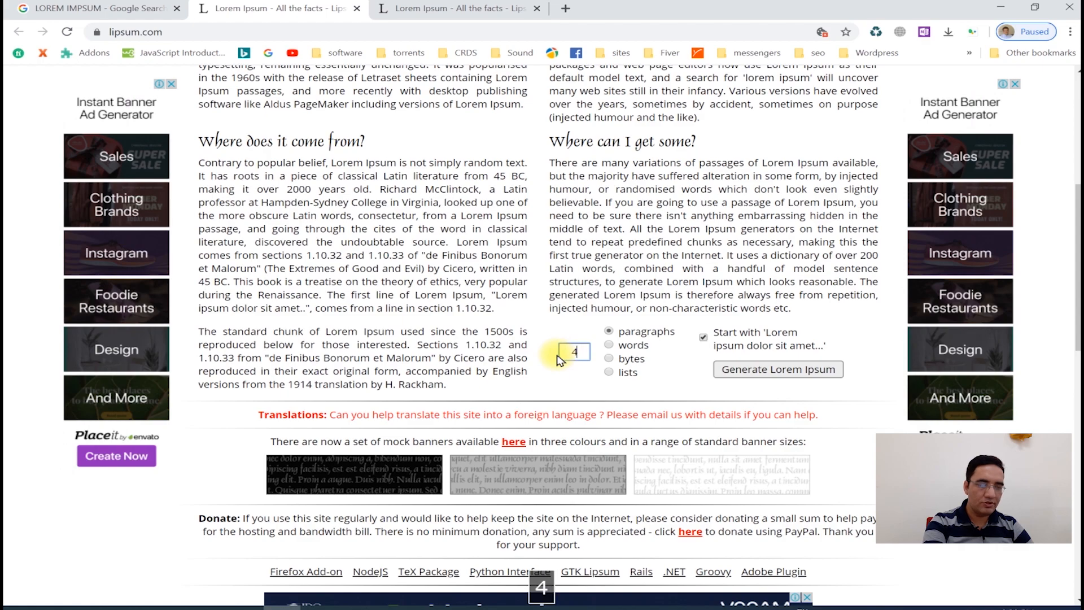
pyautogui.click(740, 372)
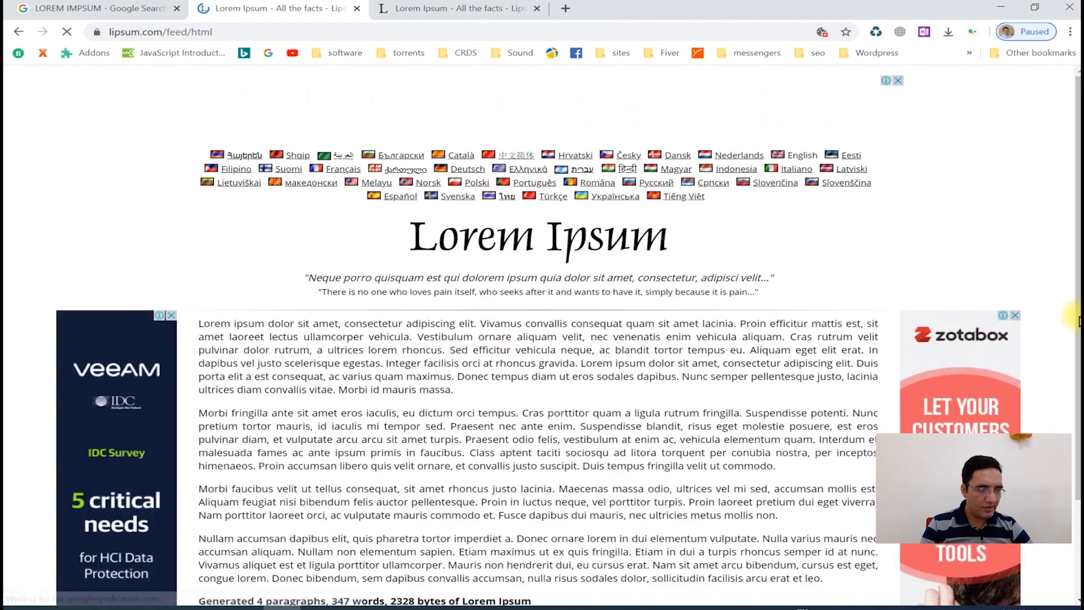
# - Select all four generated Lorem Ipsum paragraphs from the first word to the last and copy them
pyautogui.scroll(-1, 1076, 384)
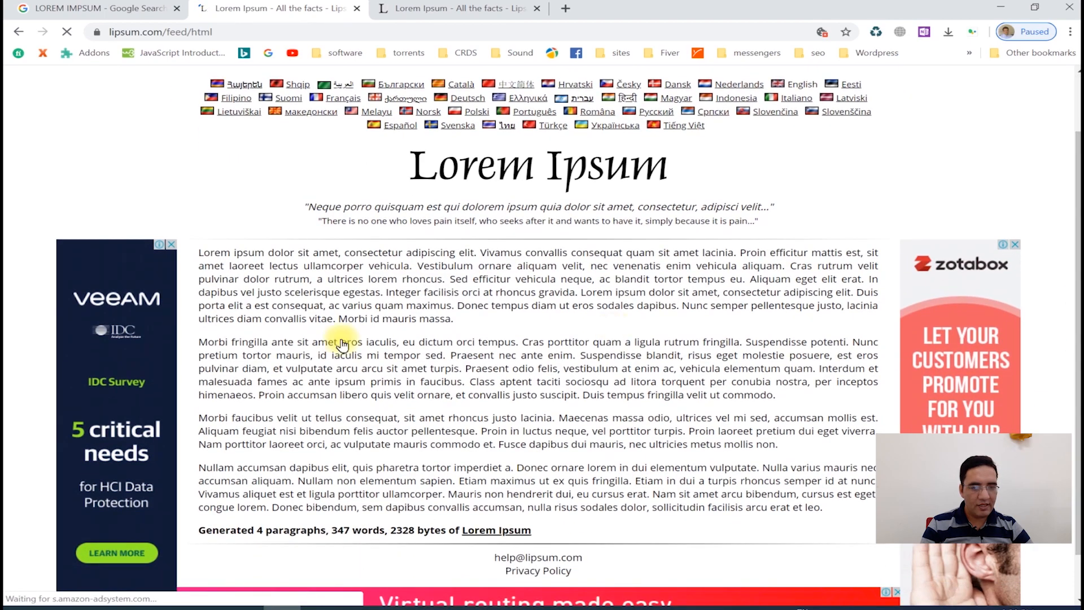
pyautogui.moveTo(312, 253); pyautogui.dragTo(445, 305)
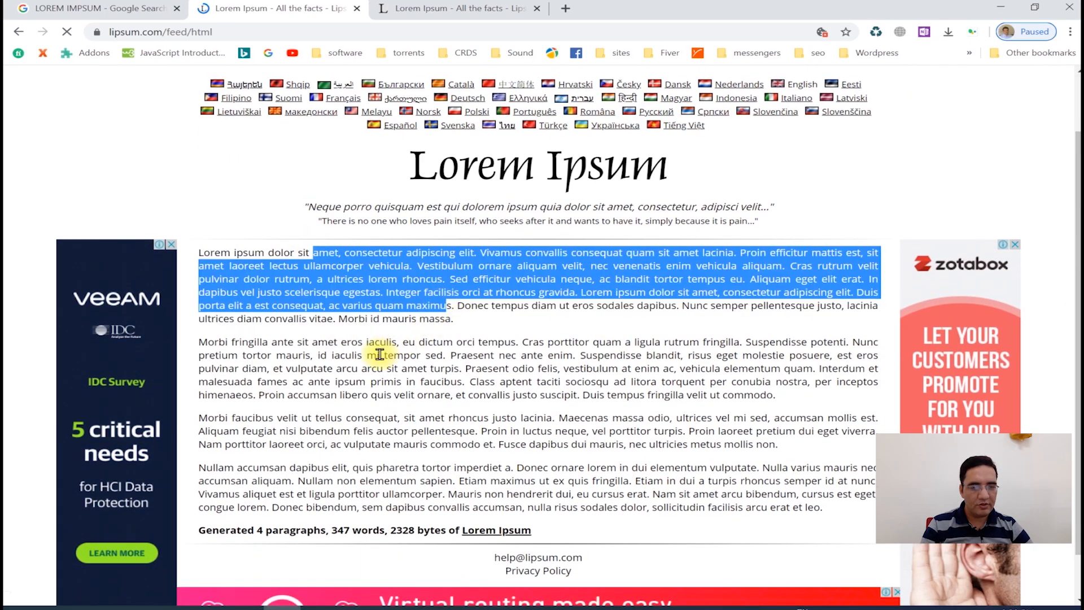
pyautogui.moveTo(380, 355); pyautogui.dragTo(428, 395)
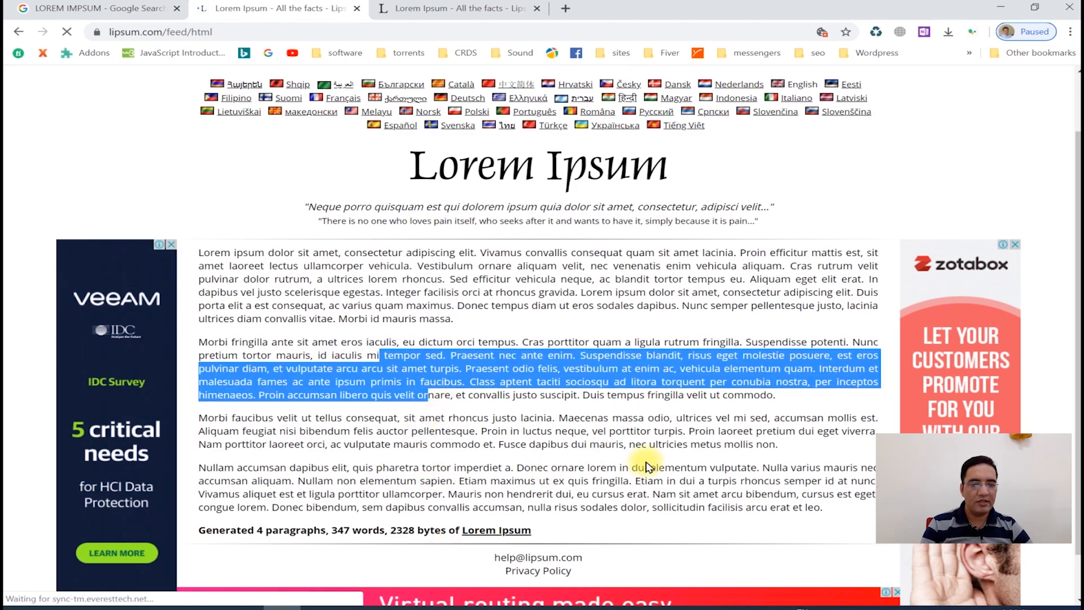
pyautogui.moveTo(830, 509); pyautogui.dragTo(684, 480)
pyautogui.moveTo(394, 410); pyautogui.dragTo(227, 283)
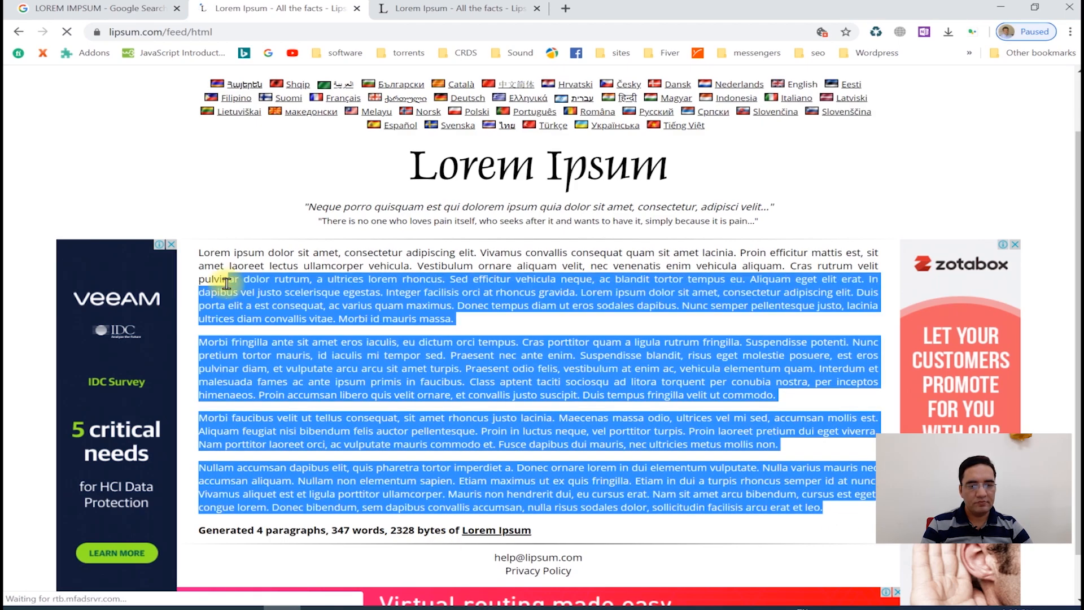
pyautogui.keyDown('shift'); pyautogui.click(206, 253); pyautogui.keyUp('shift')
pyautogui.hotkey('shift', 'Left')
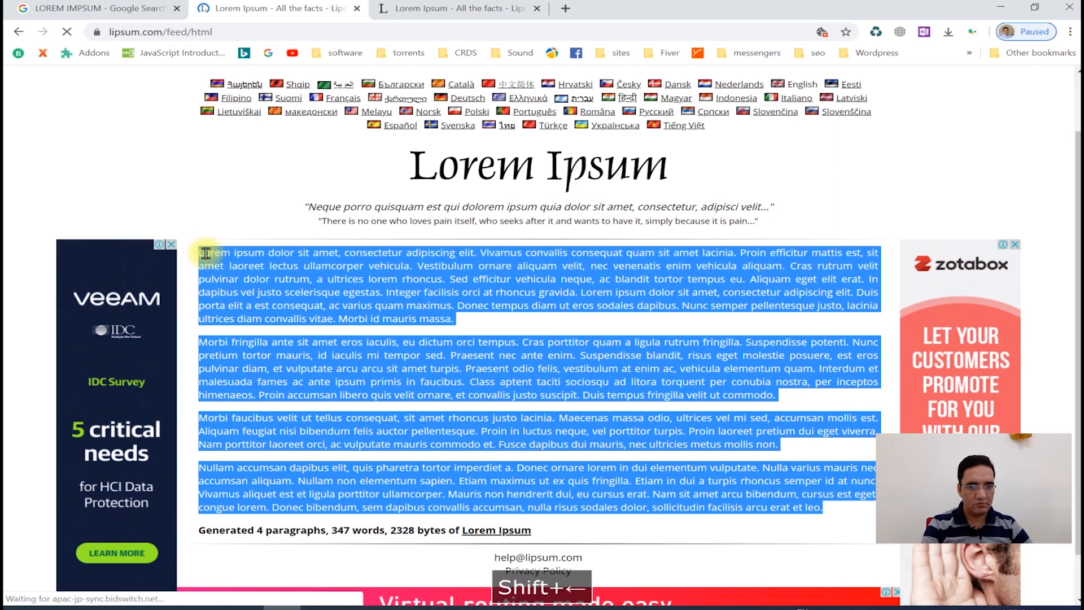
pyautogui.hotkey('ctrl', 'c')
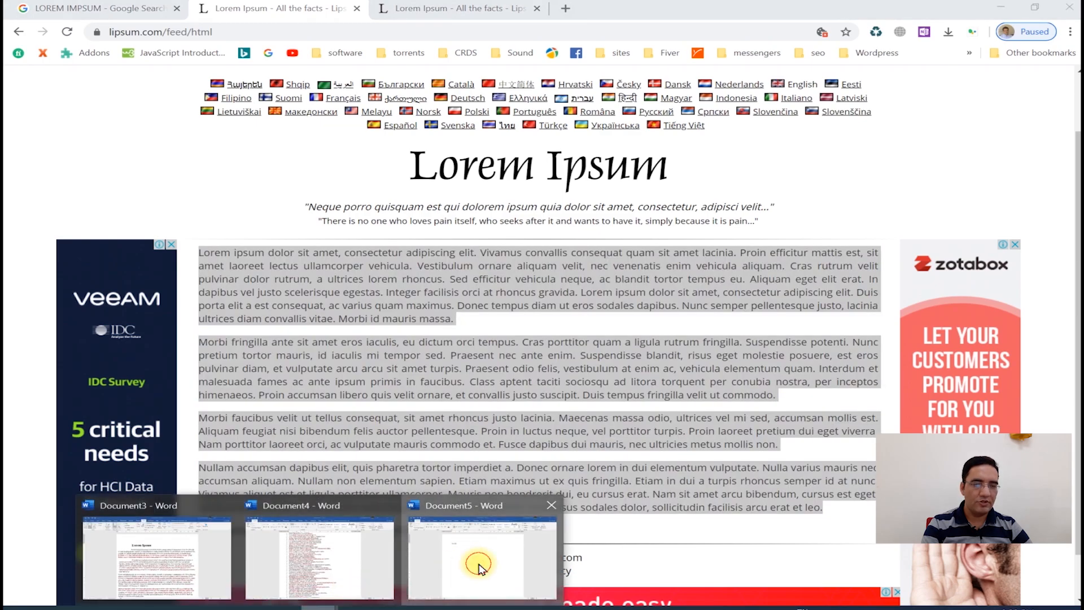
# - Switch to Document5 in Word and replace all of its content with the copied Lorem Ipsum paragraphs
pyautogui.click(476, 563)
pyautogui.doubleClick(343, 195)
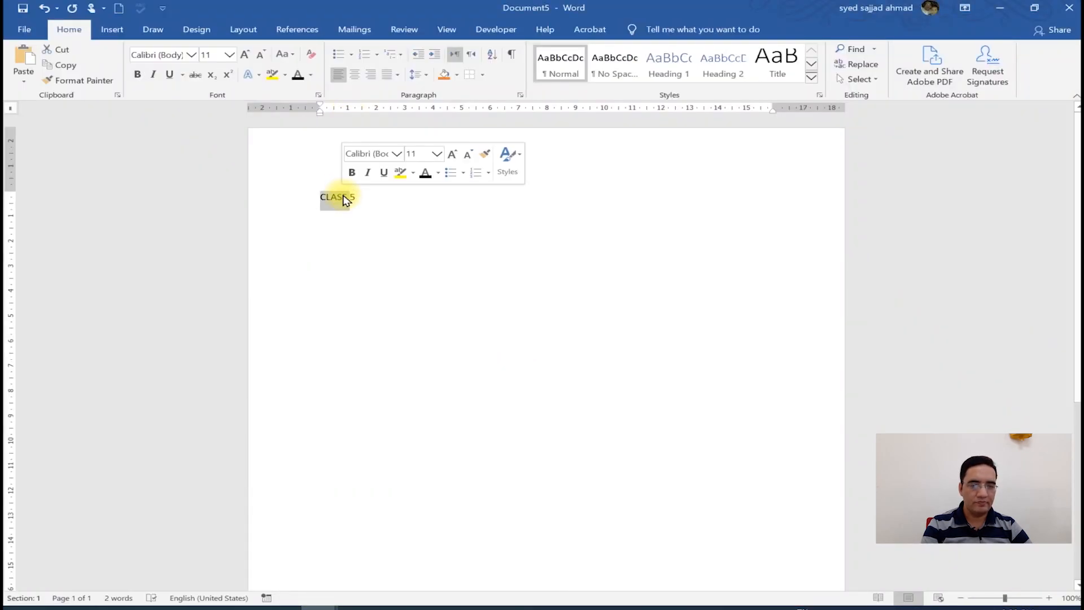
pyautogui.hotkey('ctrl', 'a')
pyautogui.hotkey('ctrl', 'v')
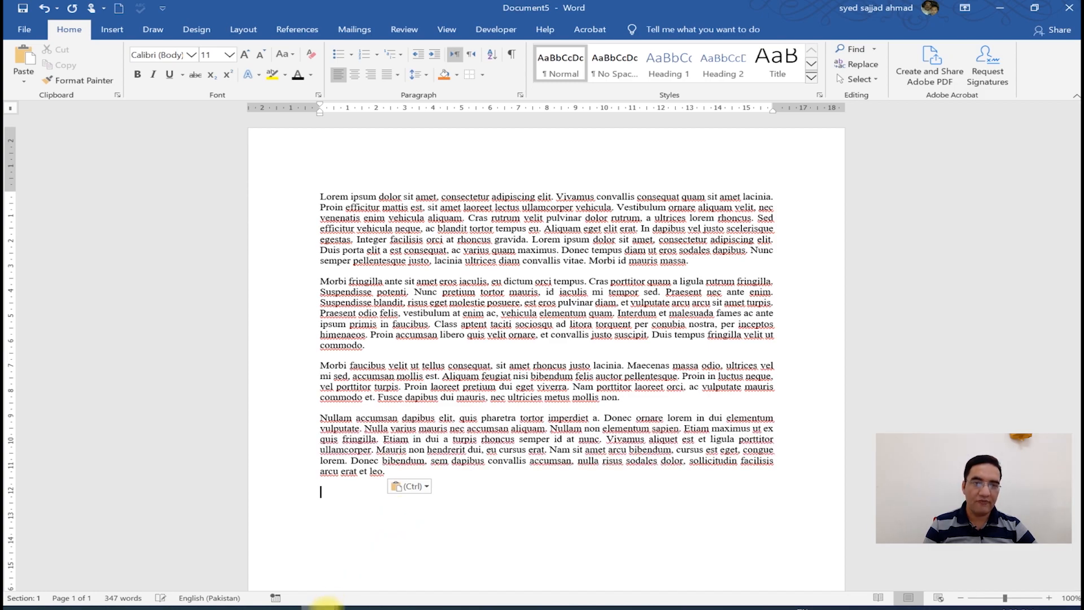
# - Switch to Document4 and insert a page break before the first bullet to add a blank first page
pyautogui.moveTo(323, 605)
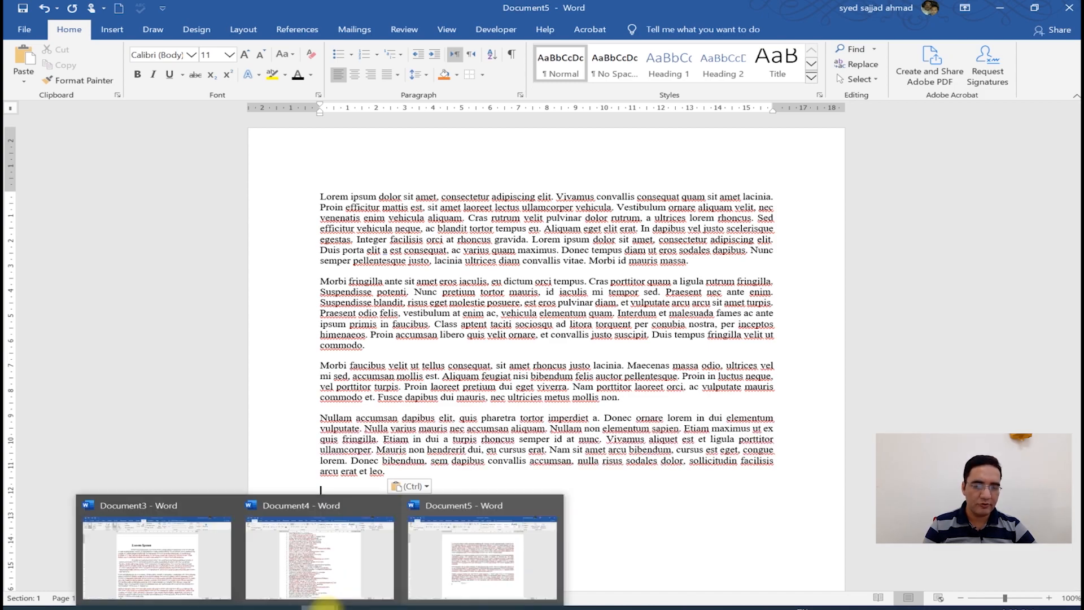
pyautogui.click(213, 585)
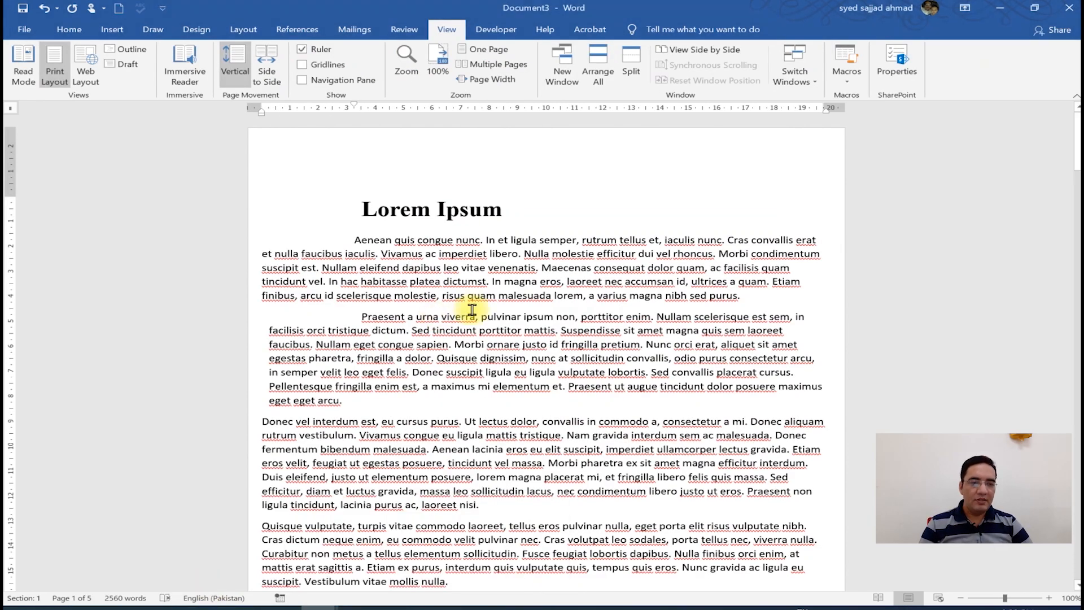
pyautogui.click(313, 608)
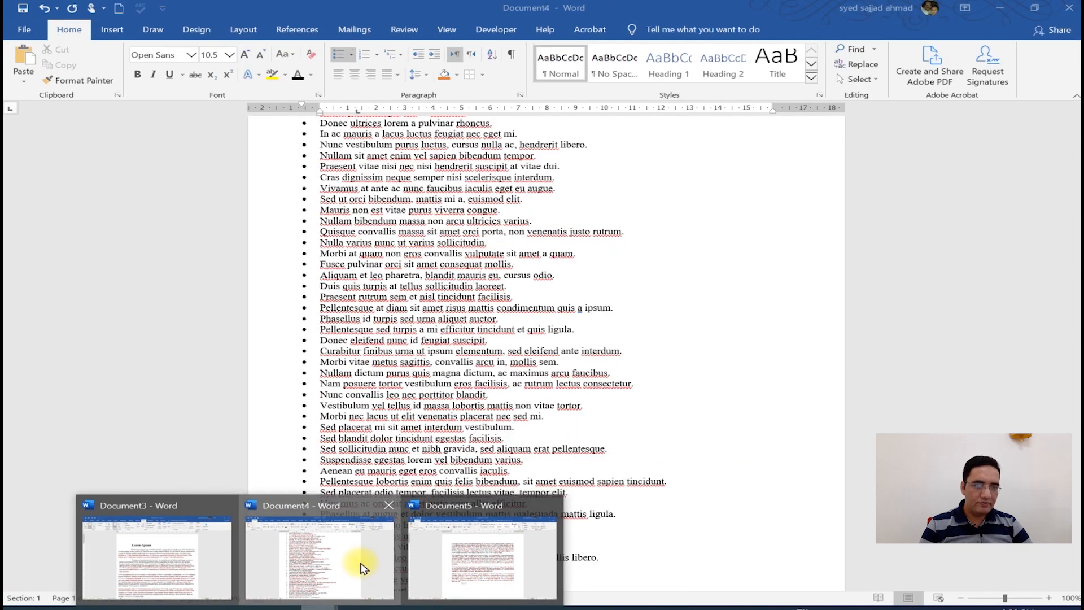
pyautogui.click(361, 567)
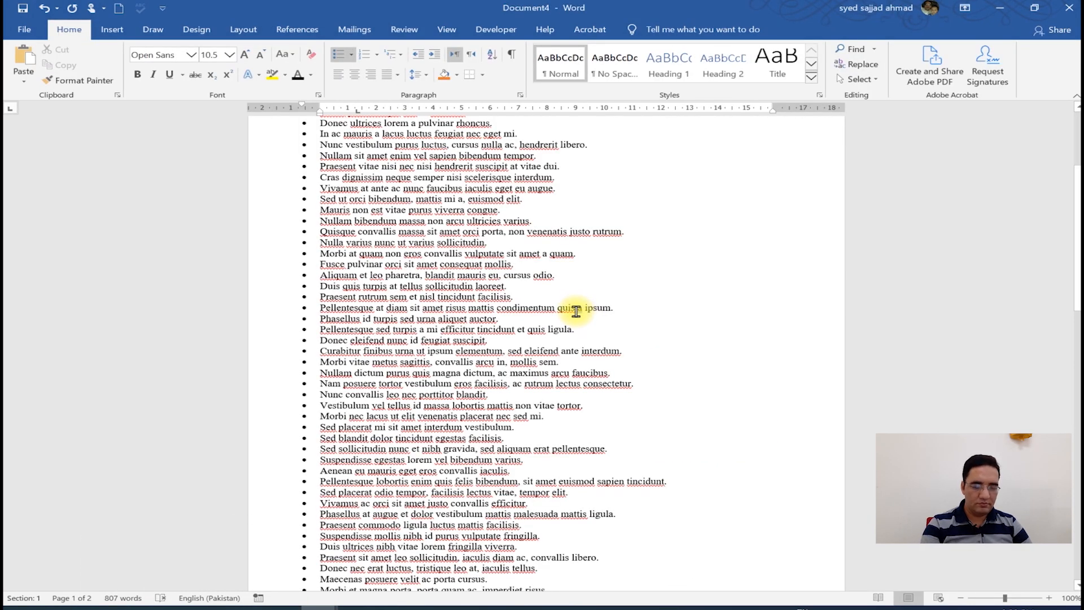
pyautogui.hotkey('ctrl', 'a')
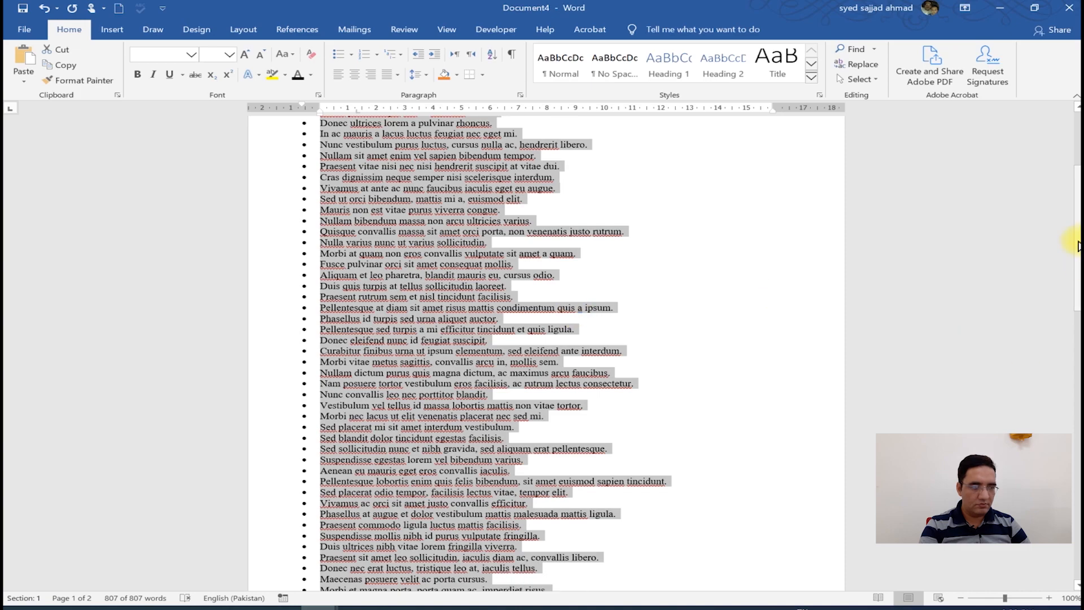
pyautogui.moveTo(1076, 245); pyautogui.dragTo(1050, 85)
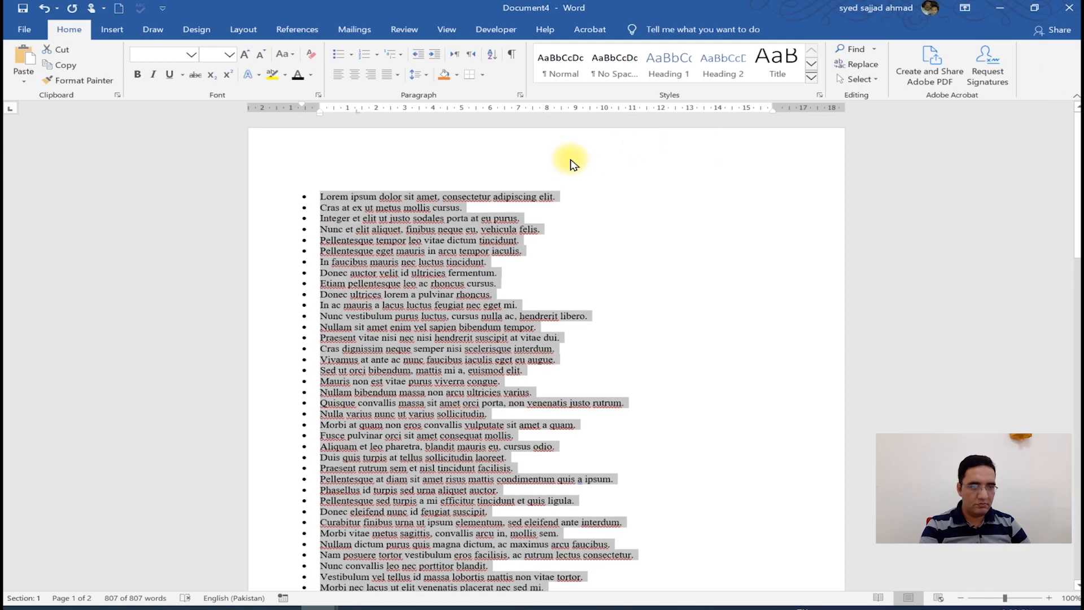
pyautogui.click(311, 177)
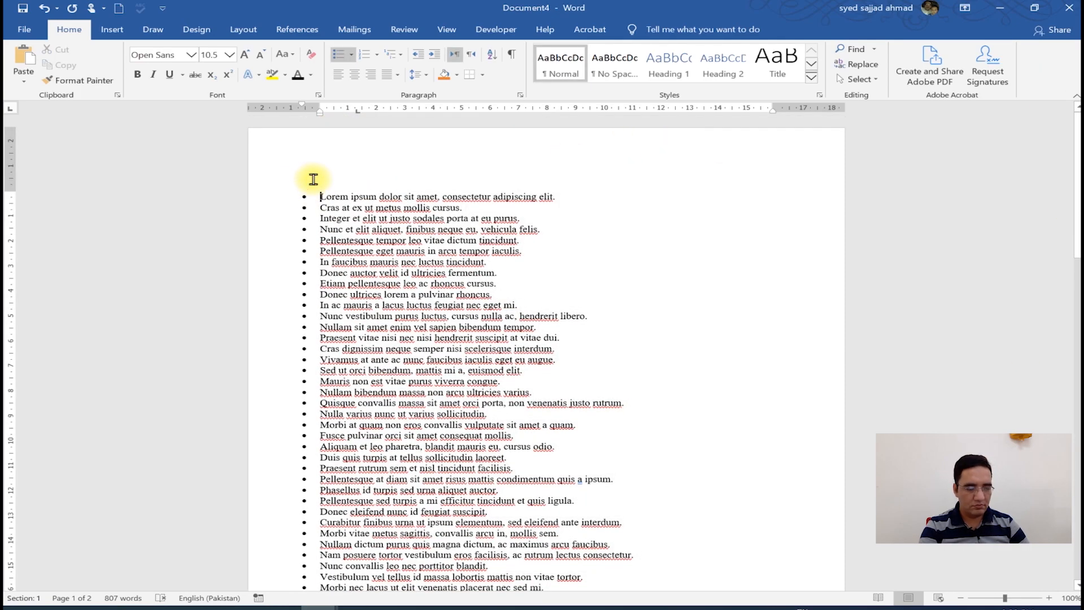
pyautogui.hotkey('ctrl', 'Return')
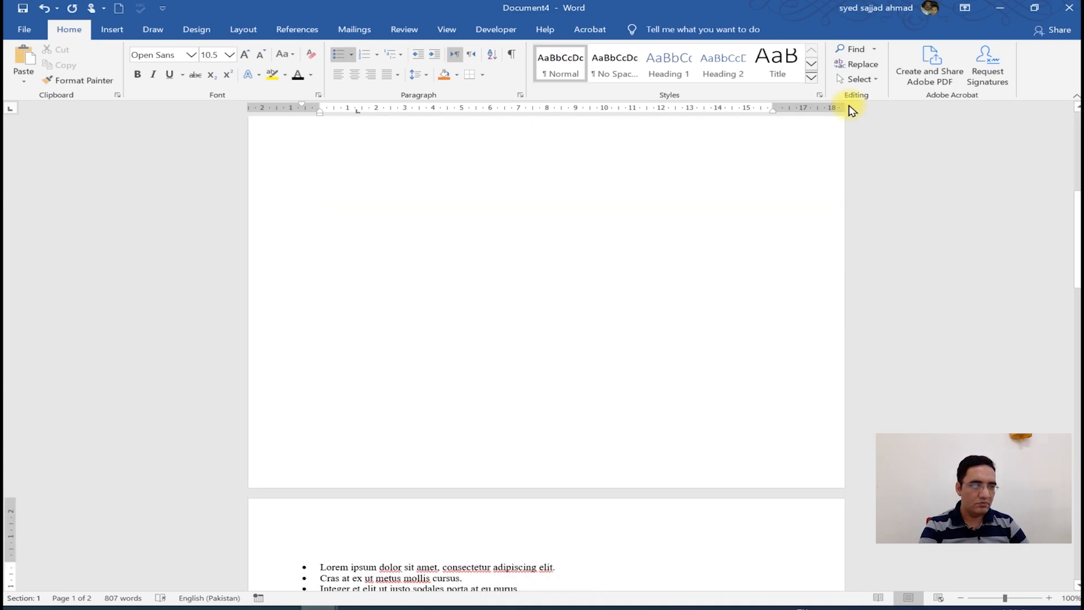
# - Try tab spacing on the blank first page with SDEFASDFAS after a tab and SADFASDF twice on the second line, and delete both lines
pyautogui.click(1072, 201)
pyautogui.moveTo(1072, 201); pyautogui.dragTo(1074, 116)
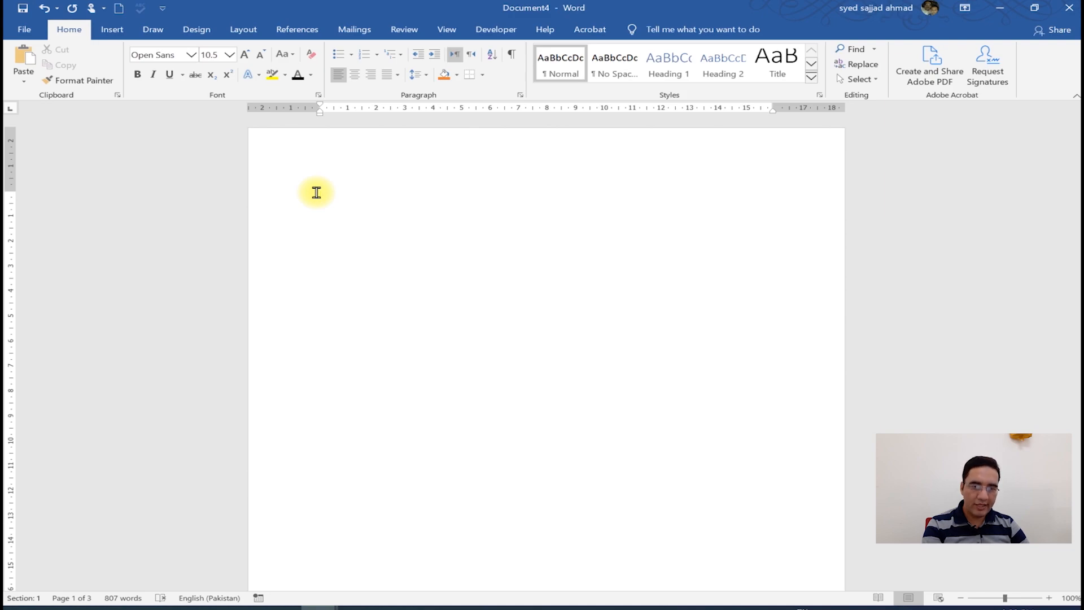
pyautogui.click(316, 192)
pyautogui.press('Tab')
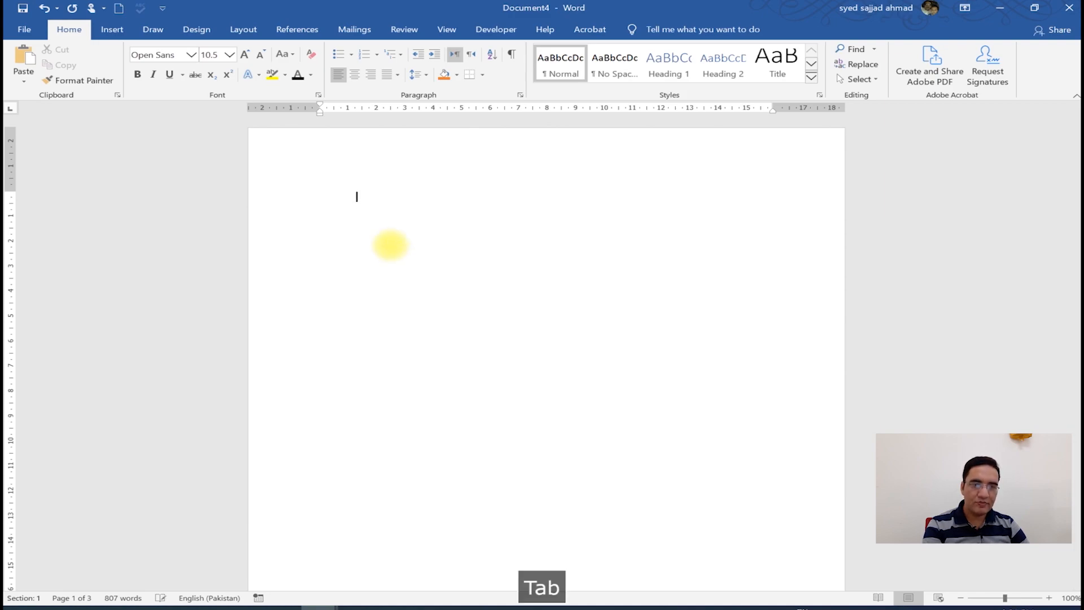
pyautogui.write('SDEFASDFAS')
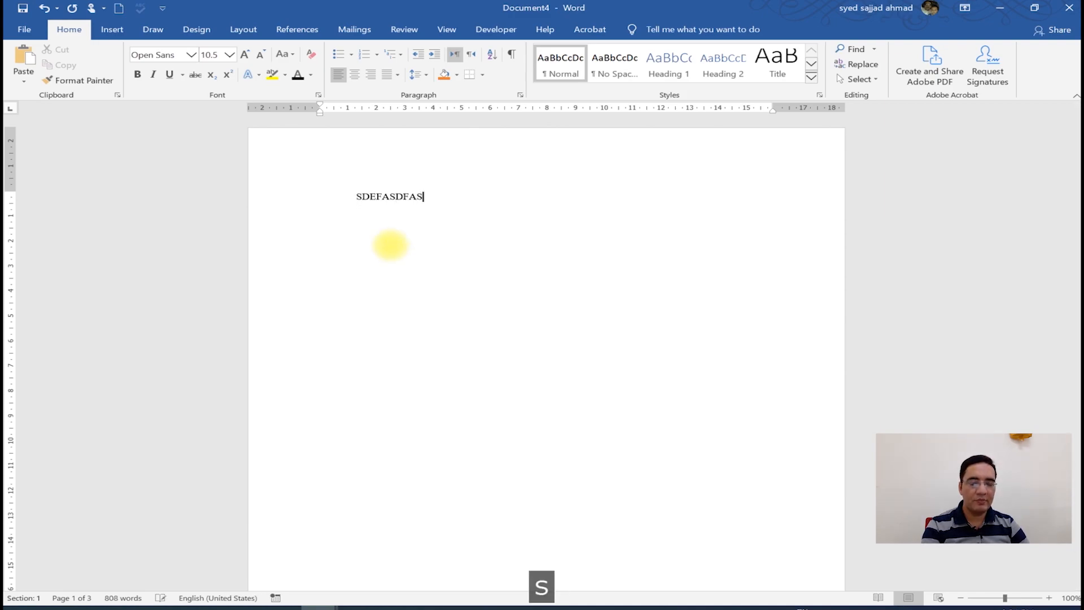
pyautogui.press('Return')
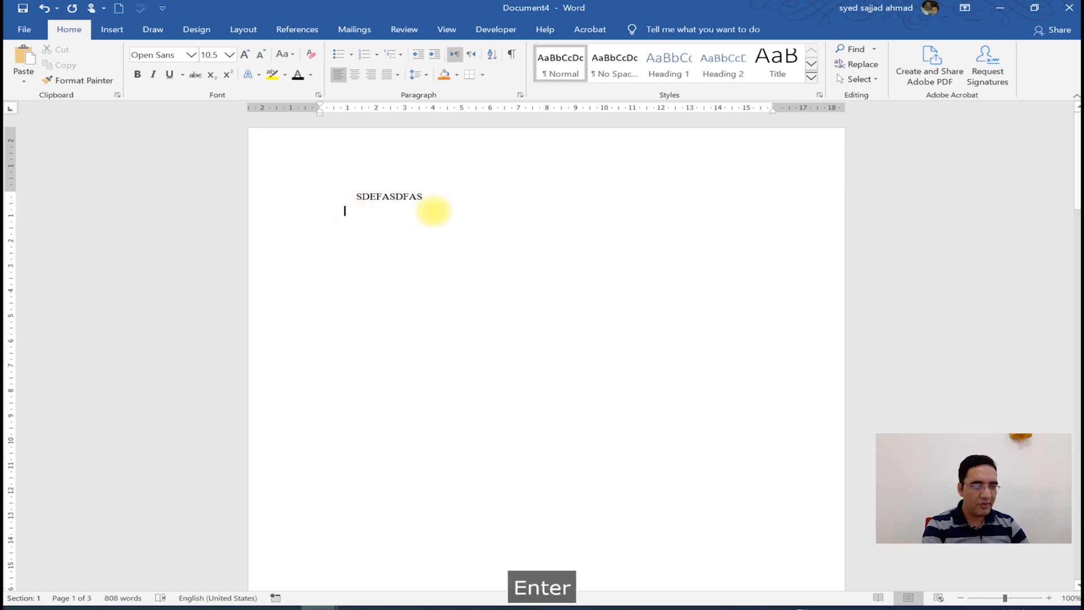
pyautogui.write('SADFASDF')
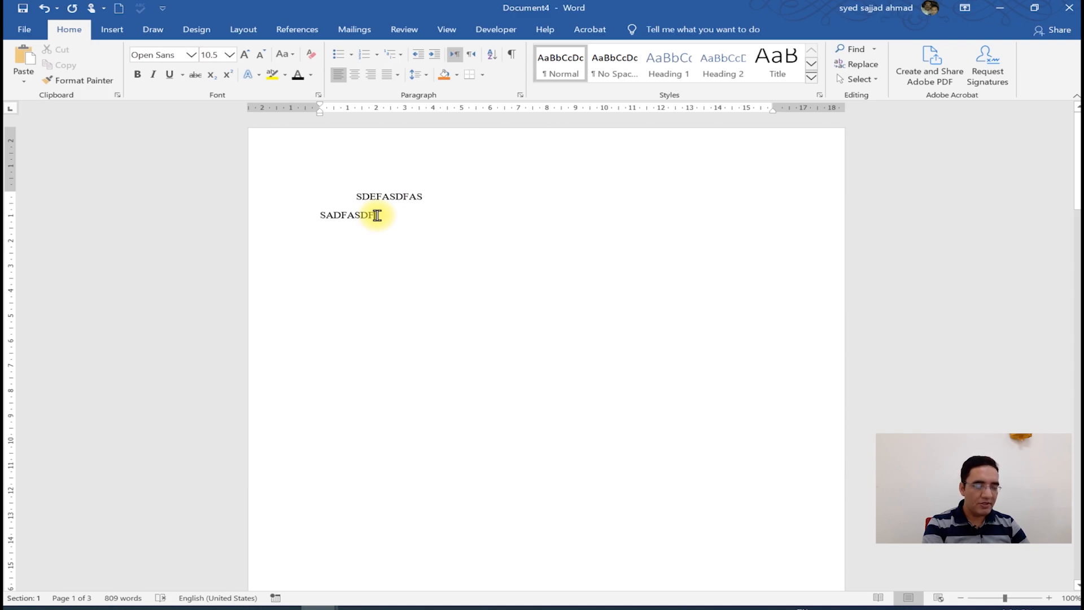
pyautogui.press('Tab')
pyautogui.write('SADFASDF')
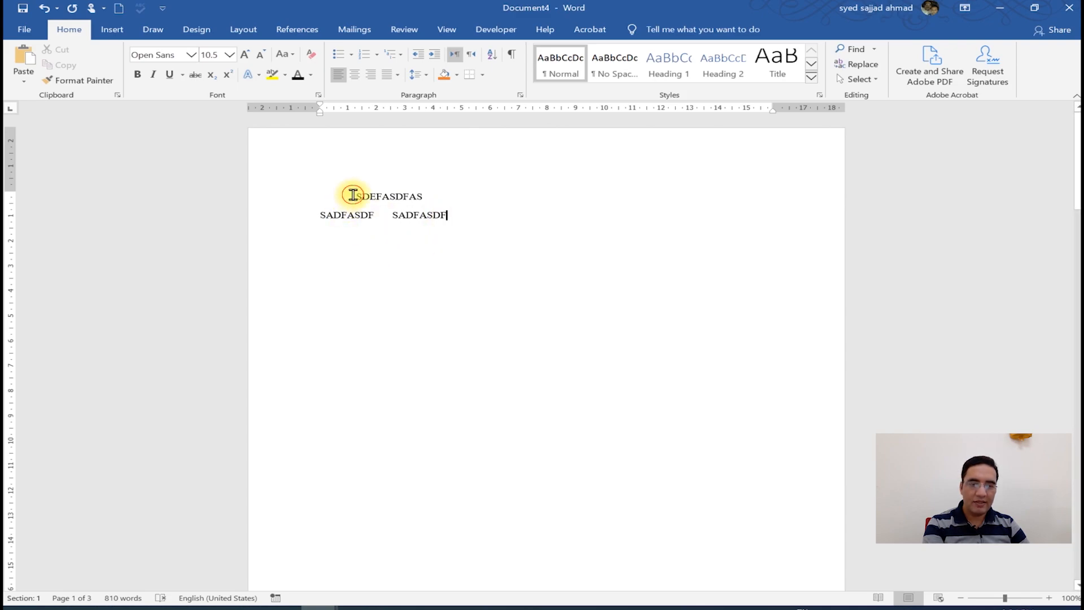
pyautogui.moveTo(353, 193); pyautogui.dragTo(507, 215)
pyautogui.press('BackSpace')
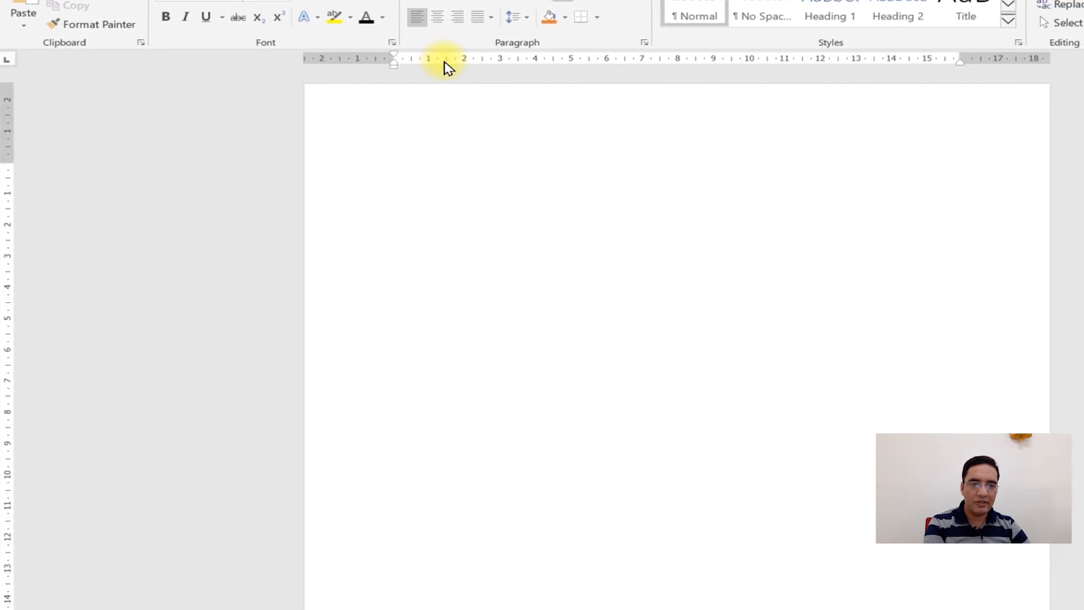
# - Add a left tab stop at about 1.8 on the ruler and test it with S, a tab and ASKLDJFLASKJF
pyautogui.click(456, 62)
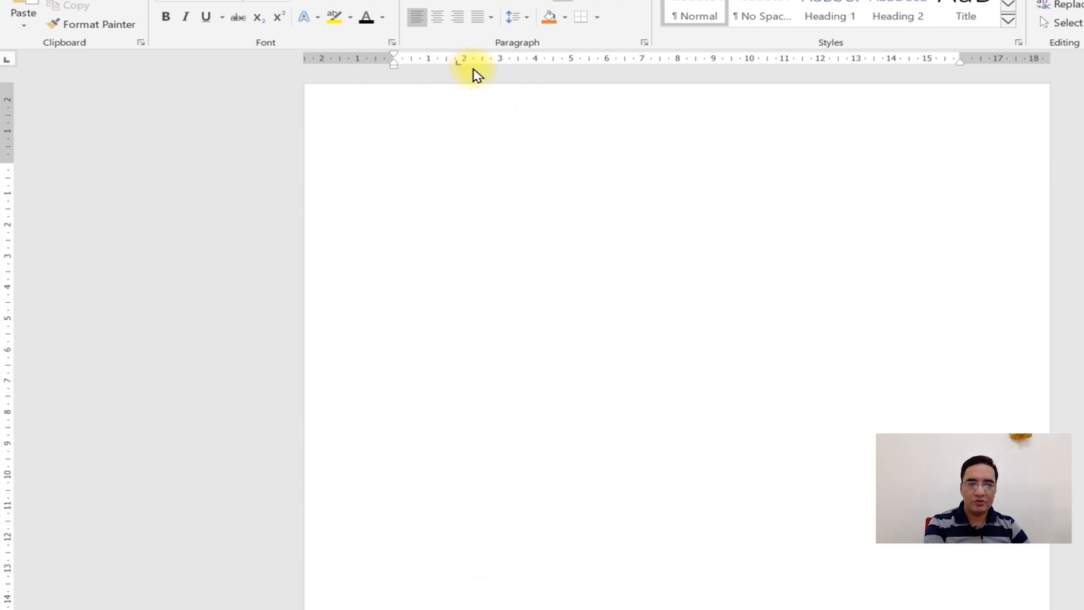
pyautogui.press('Tab')
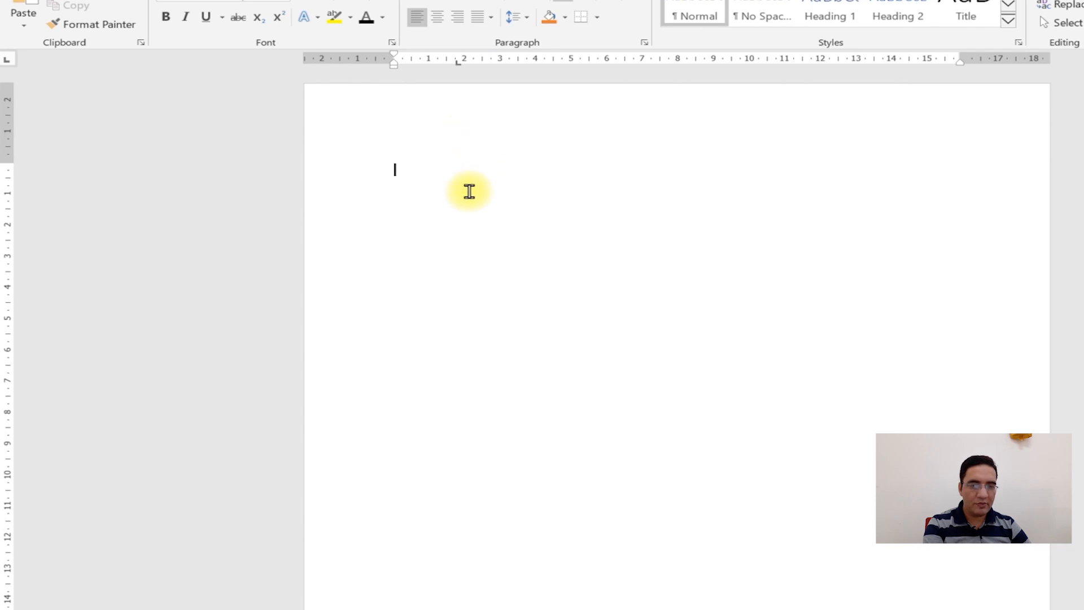
pyautogui.write('SADF')
pyautogui.press('BackSpace')
pyautogui.press('BackSpace')
pyautogui.press('BackSpace')
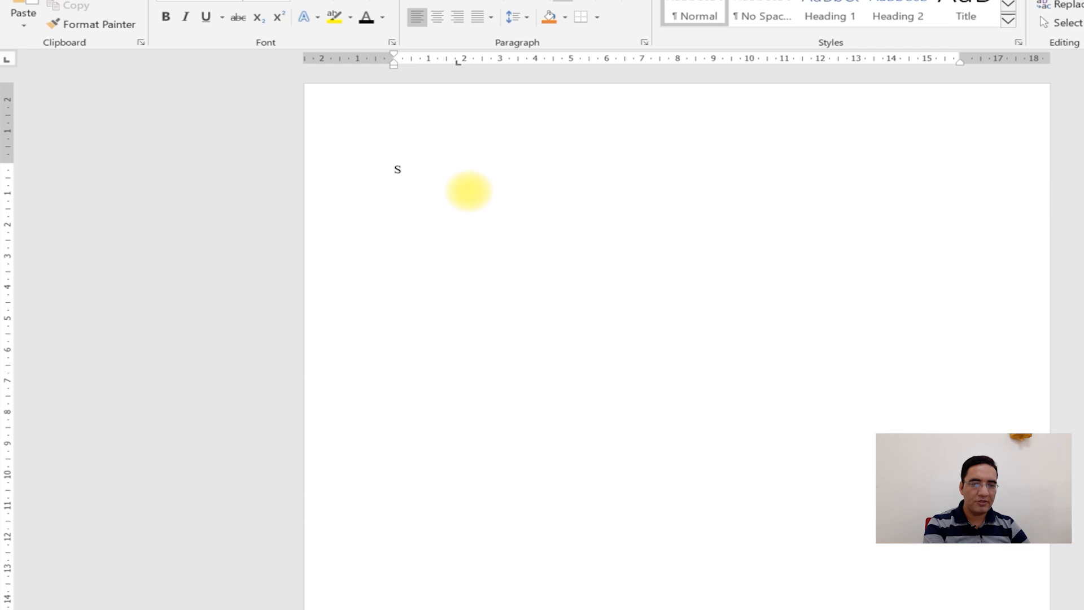
pyautogui.press('Tab')
pyautogui.write('ASKLDJFLASKJF')
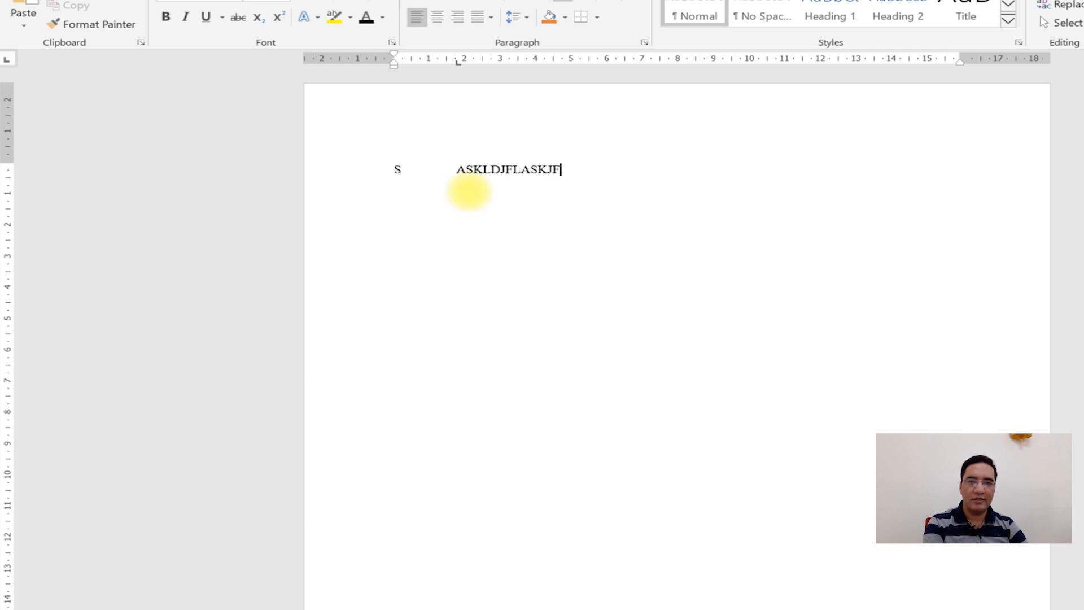
# - Delete the test line and add two more left tab stops at about 6.5 and 11.8 on the ruler
pyautogui.press('BackSpace')
pyautogui.press('BackSpace')
pyautogui.press('BackSpace')
pyautogui.press('BackSpace')
pyautogui.press('BackSpace')
pyautogui.press('BackSpace')
pyautogui.press('BackSpace')
pyautogui.press('BackSpace')
pyautogui.press('BackSpace')
pyautogui.press('BackSpace')
pyautogui.press('BackSpace')
pyautogui.press('BackSpace')
pyautogui.press('BackSpace')
pyautogui.press('BackSpace')
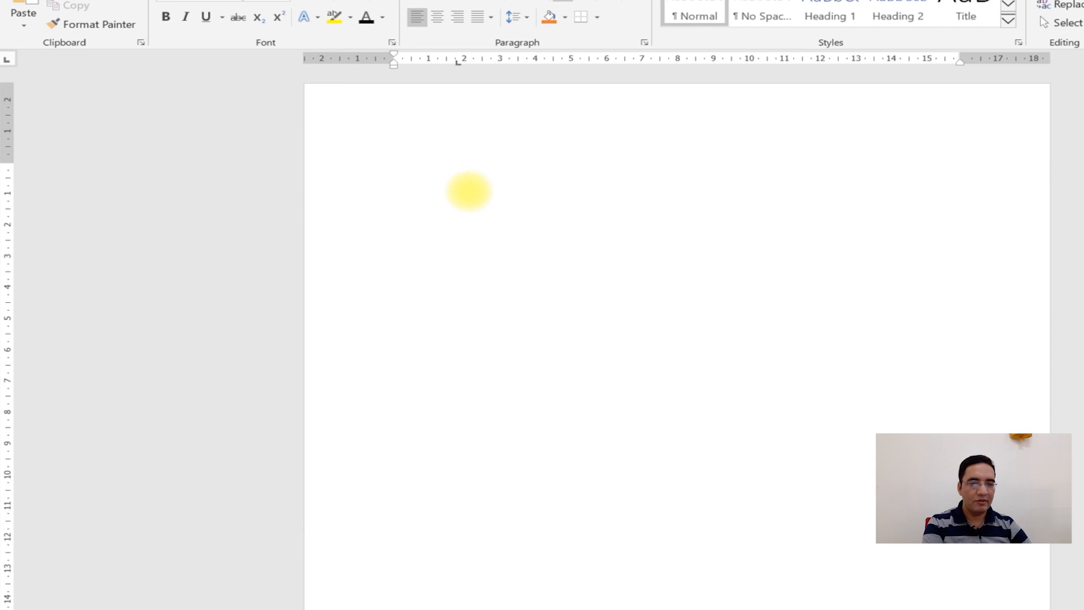
pyautogui.click(627, 64)
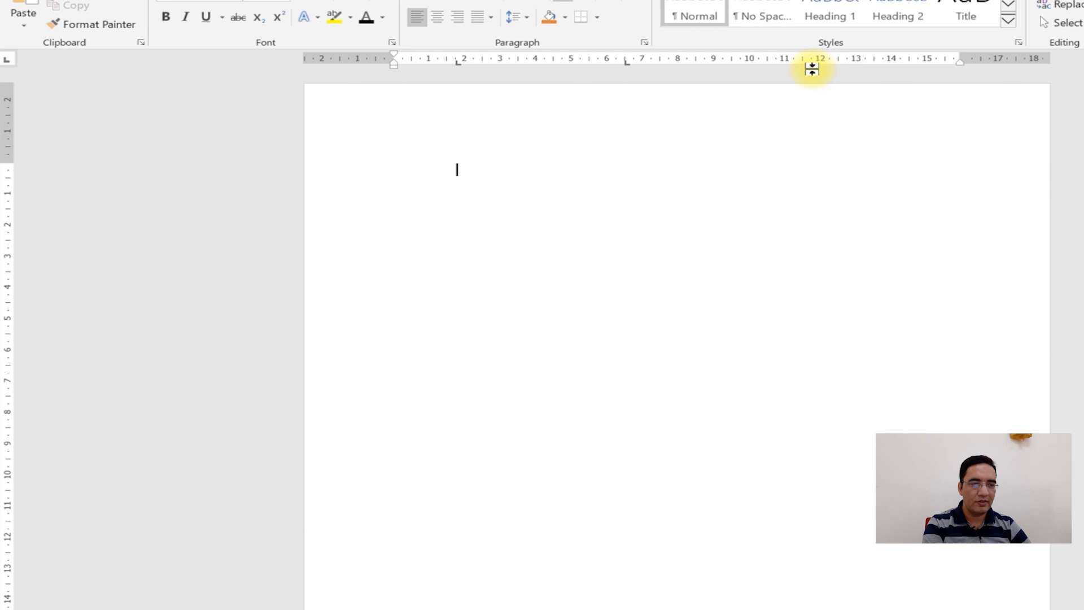
pyautogui.click(813, 65)
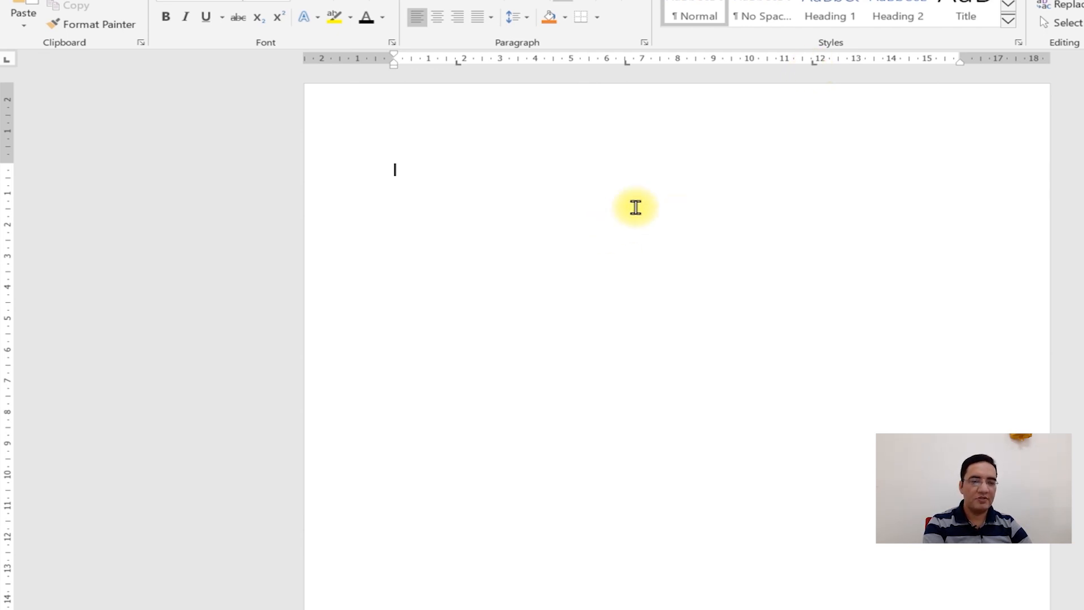
# - Enter the tabbed headings SNO, NAME, QTY and PRICE, with a first row of 1, MOUSE, 4I and 7867, and begin row 2
pyautogui.write('SNO\tNAME\tQTY\tPRICE 1\t')
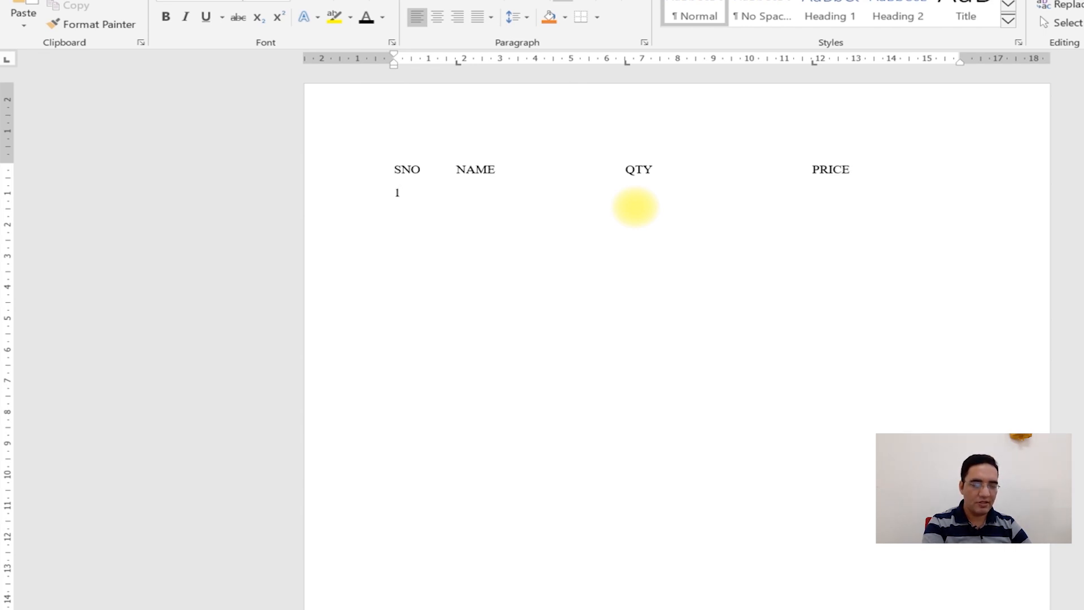
pyautogui.write('MOUSE')
pyautogui.press('Tab')
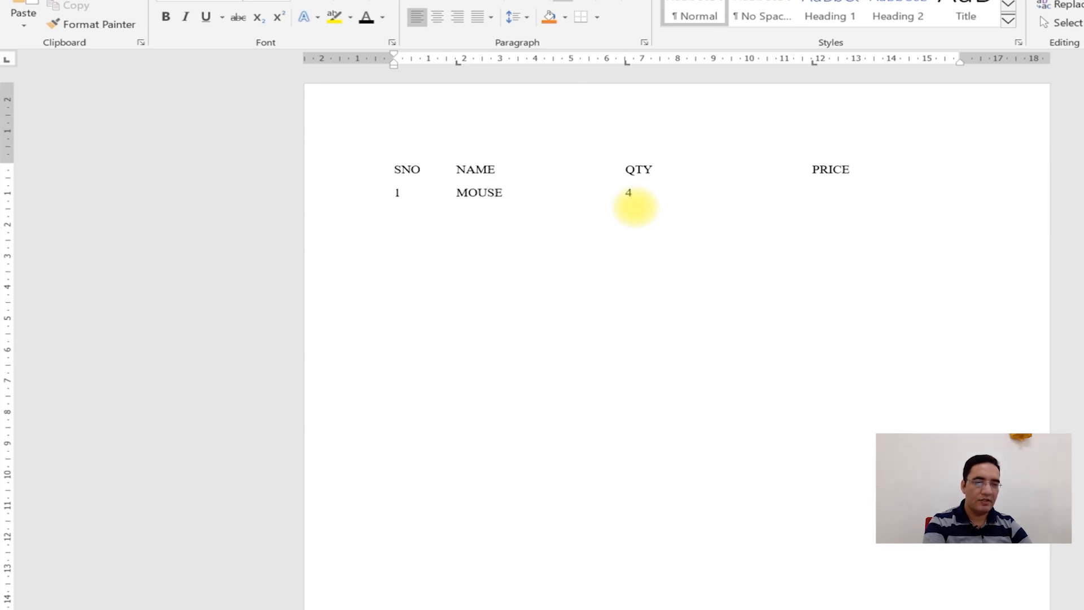
pyautogui.write('6Y7U8')
pyautogui.press('BackSpace')
pyautogui.press('BackSpace')
pyautogui.press('BackSpace')
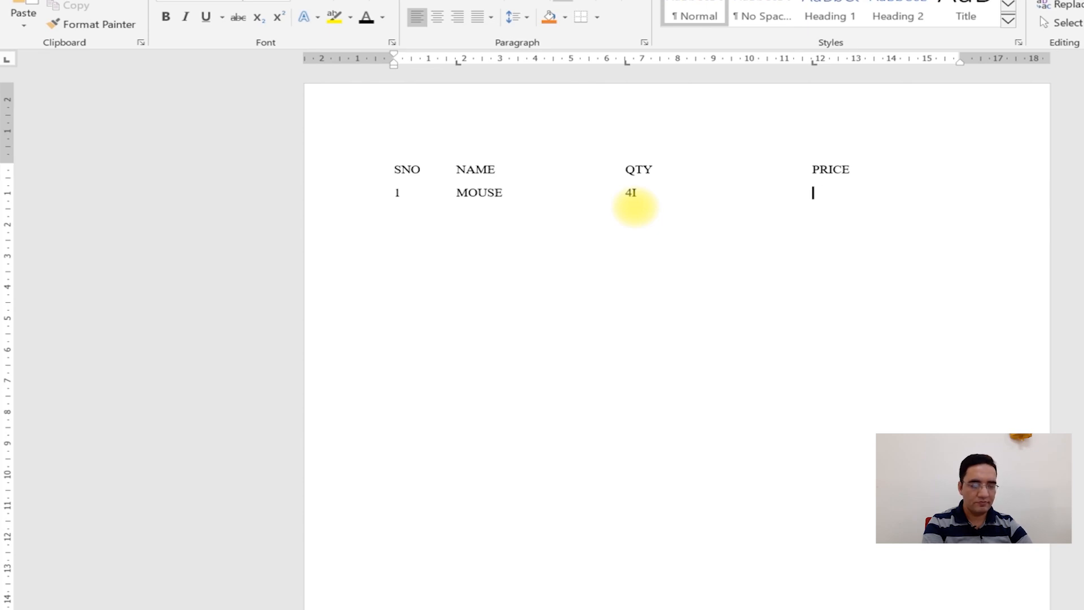
pyautogui.write('867')
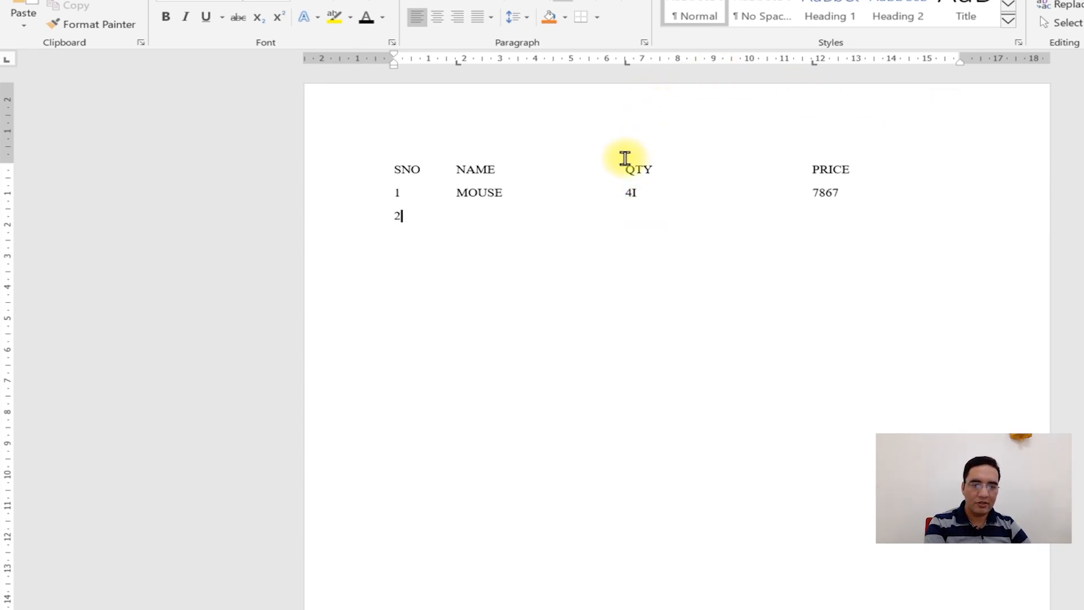
# - Complete the row numbered 2 with LASKJD, 7899 and 445, aligned at the tab stops
pyautogui.press('Tab')
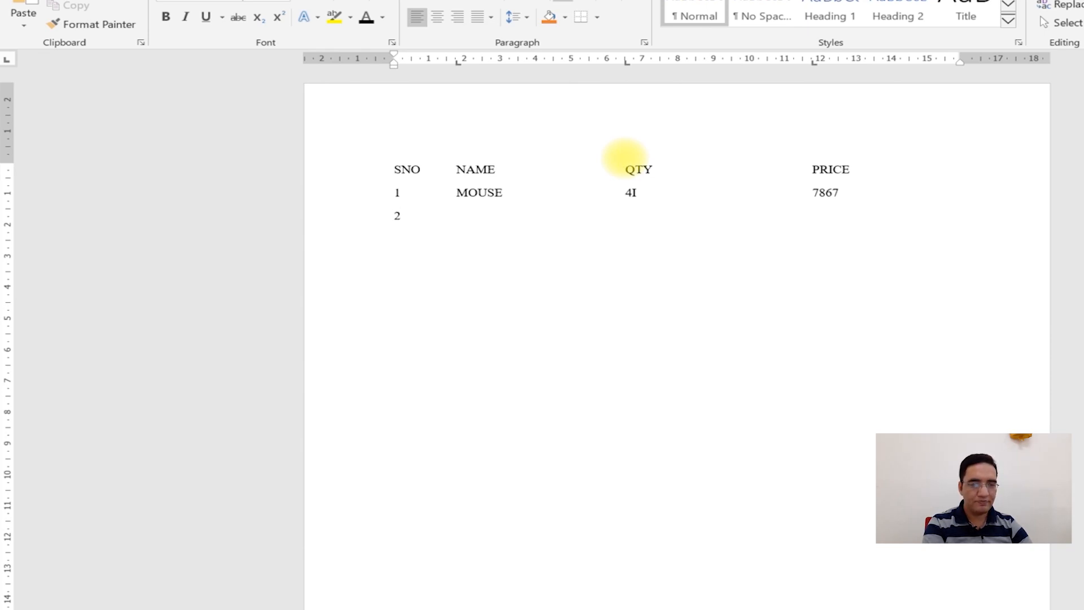
pyautogui.write('LASKJD')
pyautogui.press('Tab')
pyautogui.write('7899')
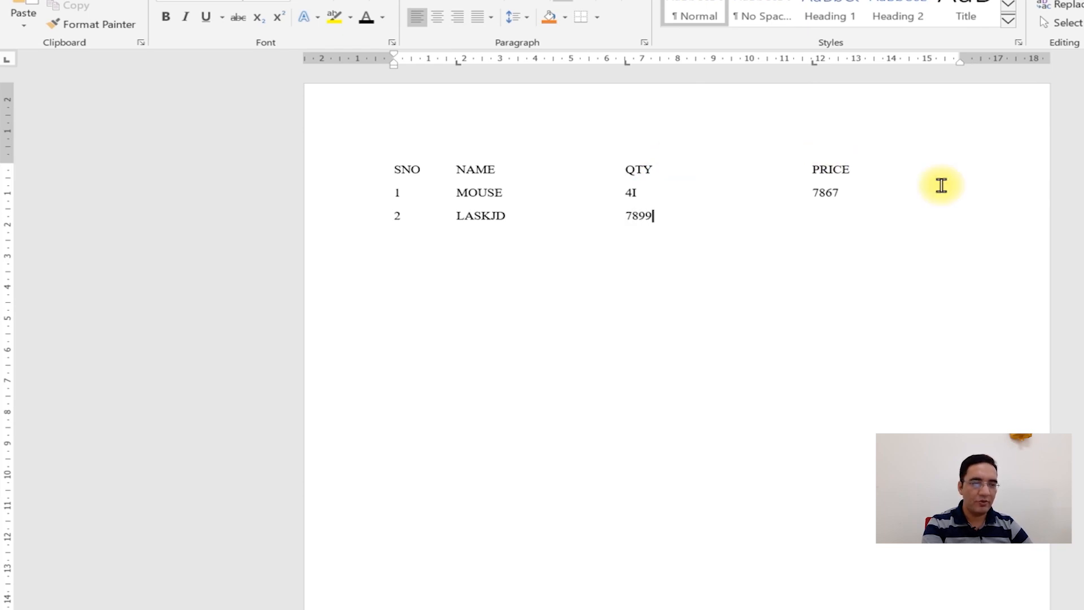
pyautogui.press('Tab')
pyautogui.write('445')
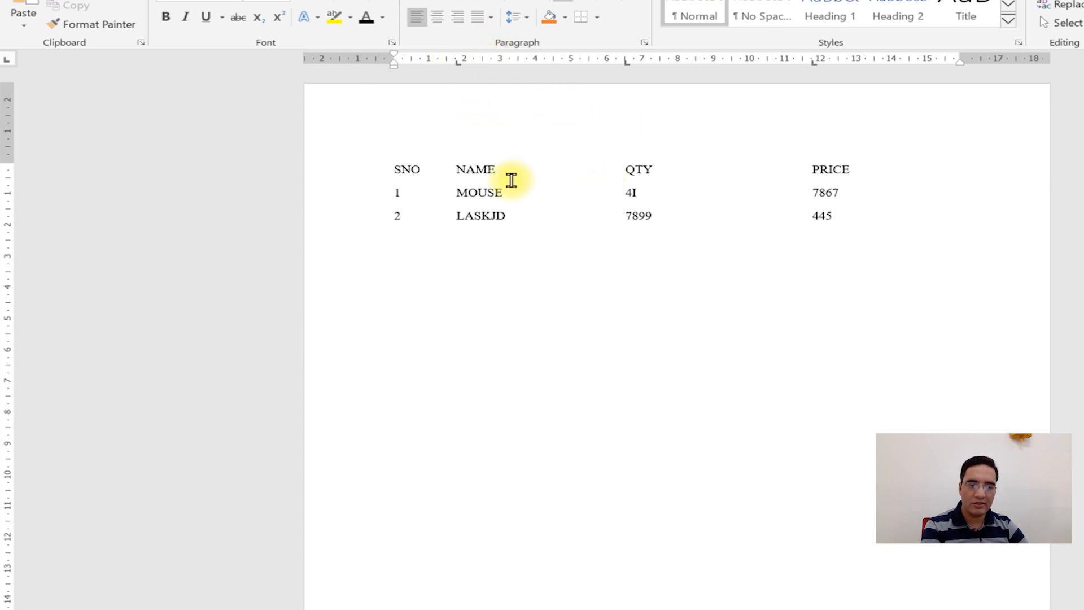
# - Try a test row of sdfasdfasdfsa, sdfasd and asdfasd with the first tab stop moved to about 4.5 and the middle one removed, and delete it
pyautogui.write('sdfasdfasdfsa')
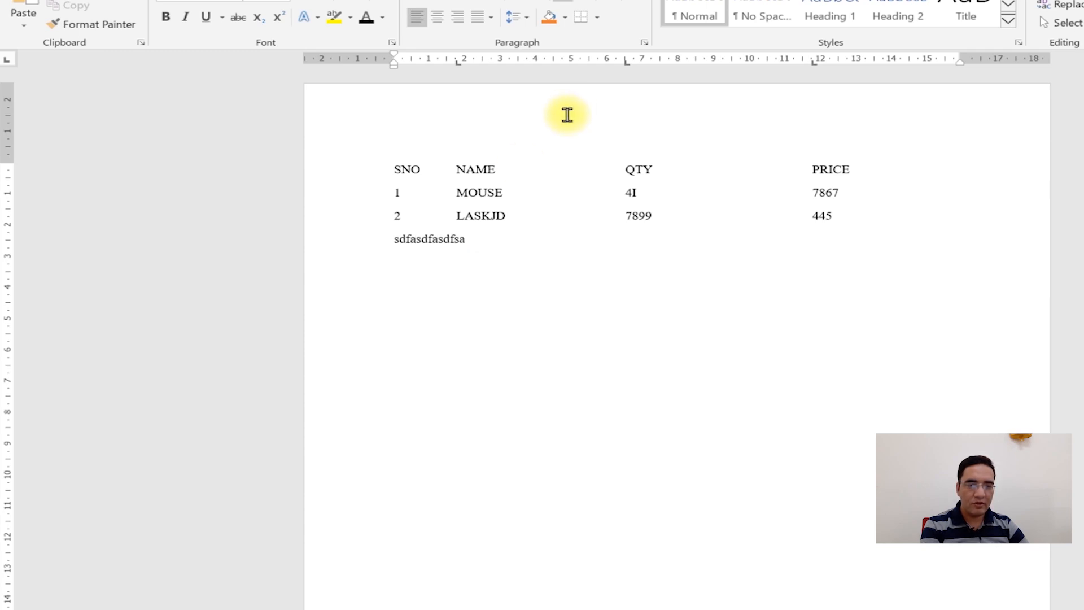
pyautogui.moveTo(457, 68); pyautogui.dragTo(559, 74)
pyautogui.press('Tab')
pyautogui.write('sdfasd')
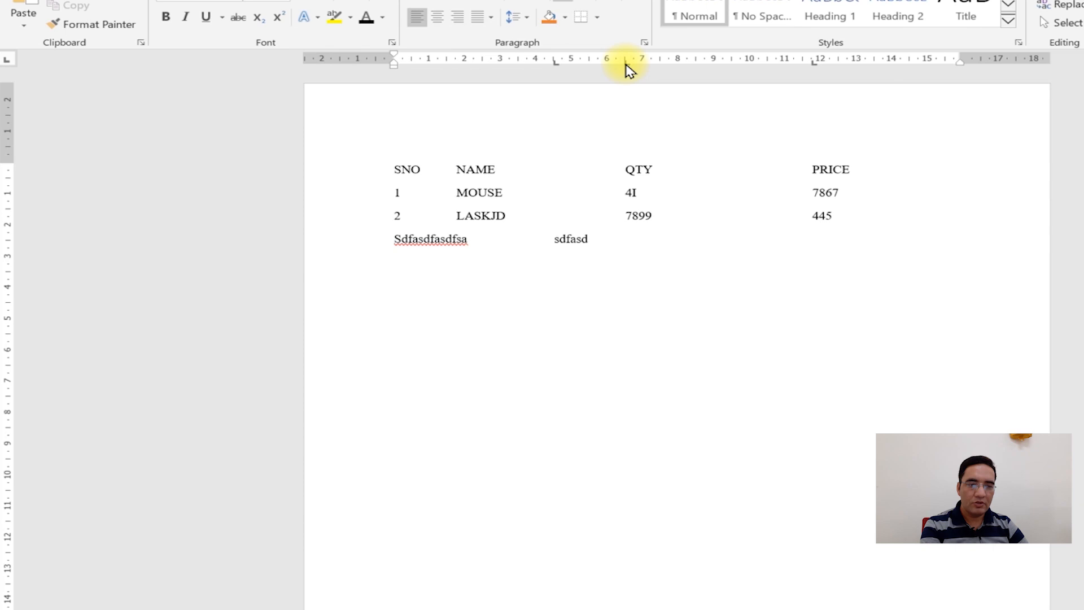
pyautogui.moveTo(626, 65); pyautogui.dragTo(626, 67)
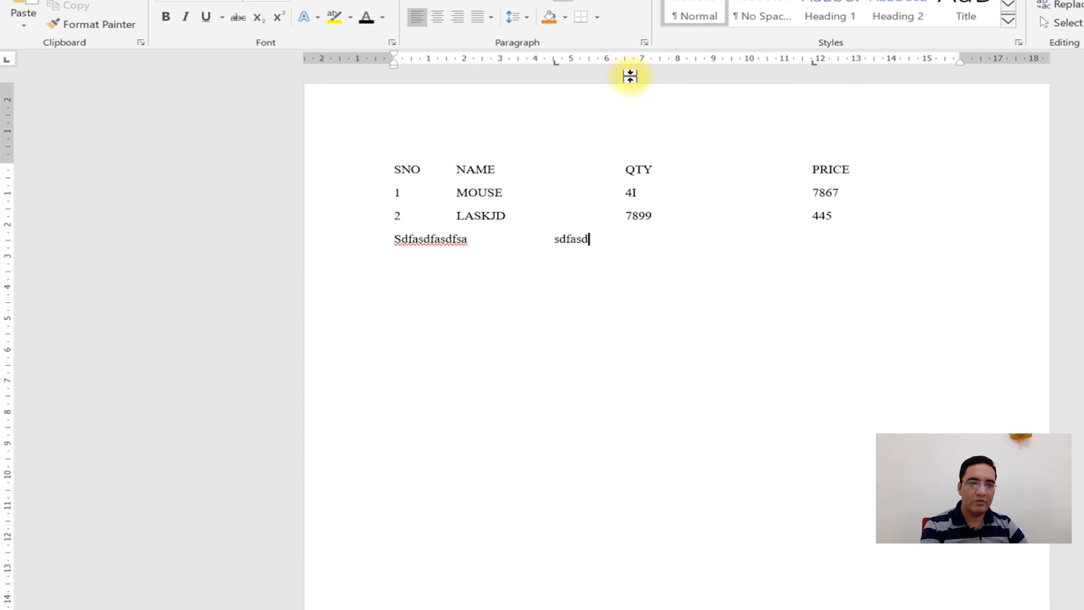
pyautogui.press('Tab')
pyautogui.write('asdfasd')
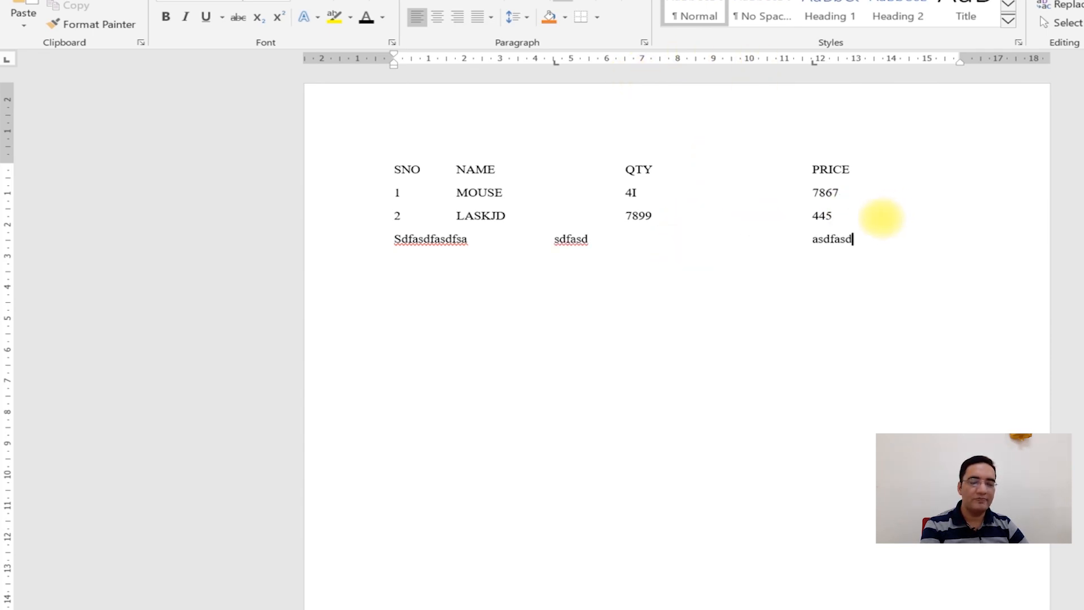
pyautogui.click(365, 241)
pyautogui.press('Delete')
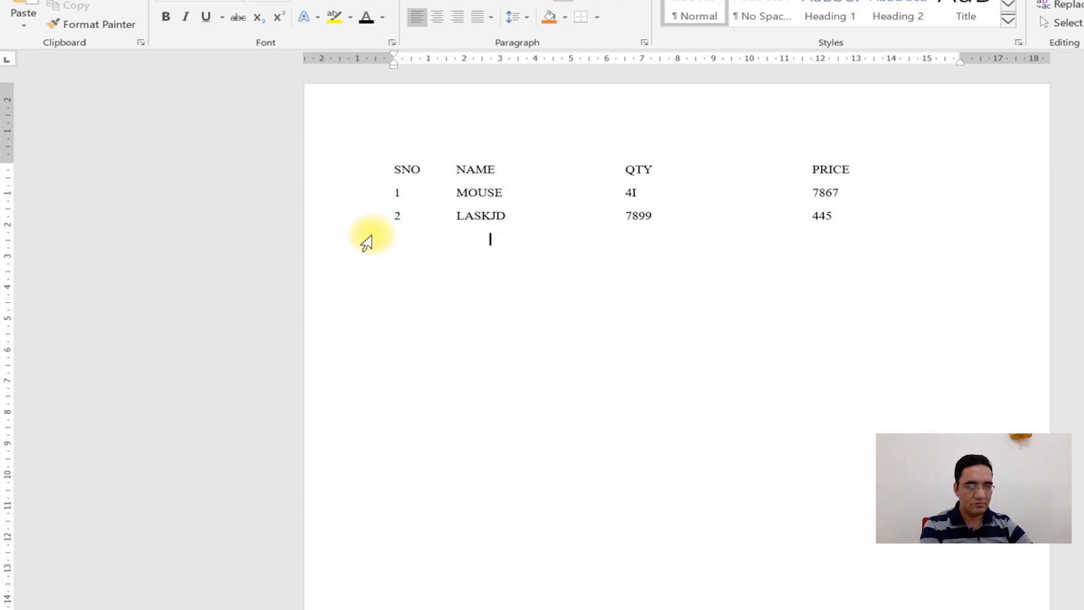
# - Enter Sir on the line below row 2 and the date 16/5/2020 at a new left tab stop at about 14.3
pyautogui.click(366, 241)
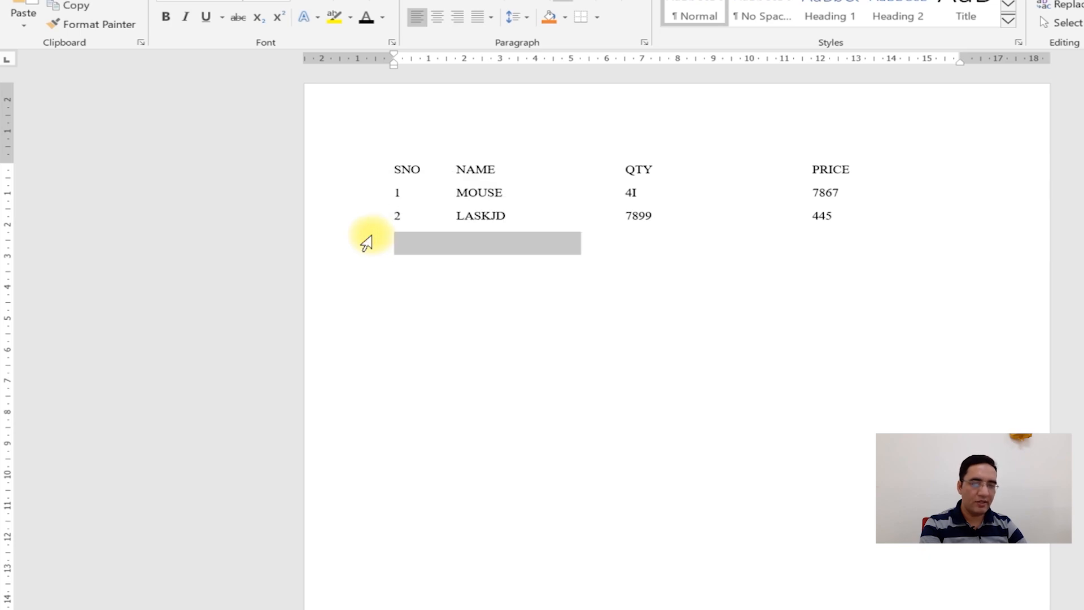
pyautogui.write('s')
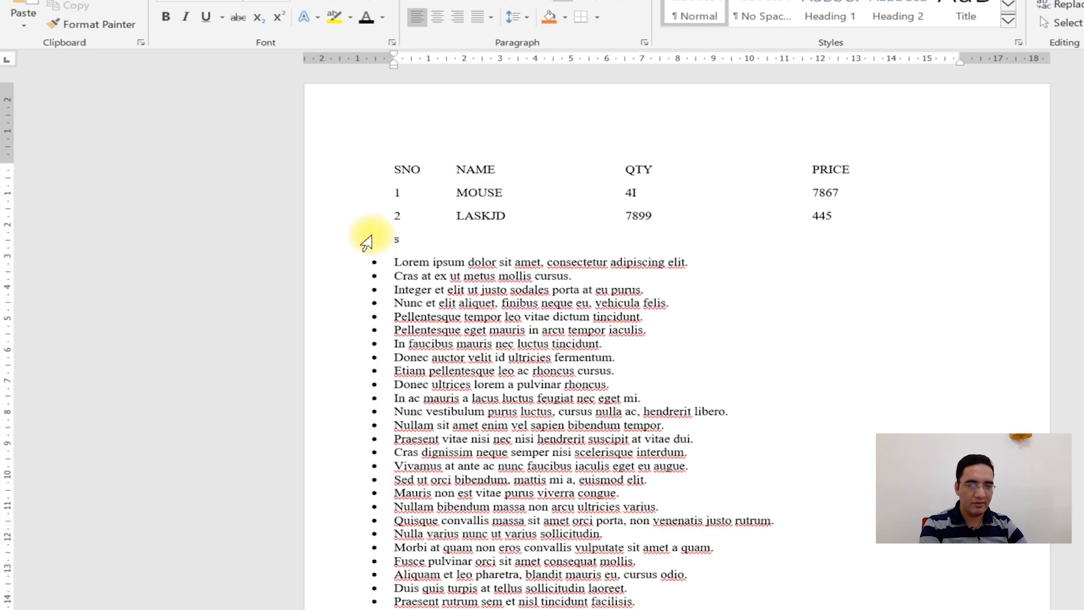
pyautogui.scroll(-10, 366, 241)
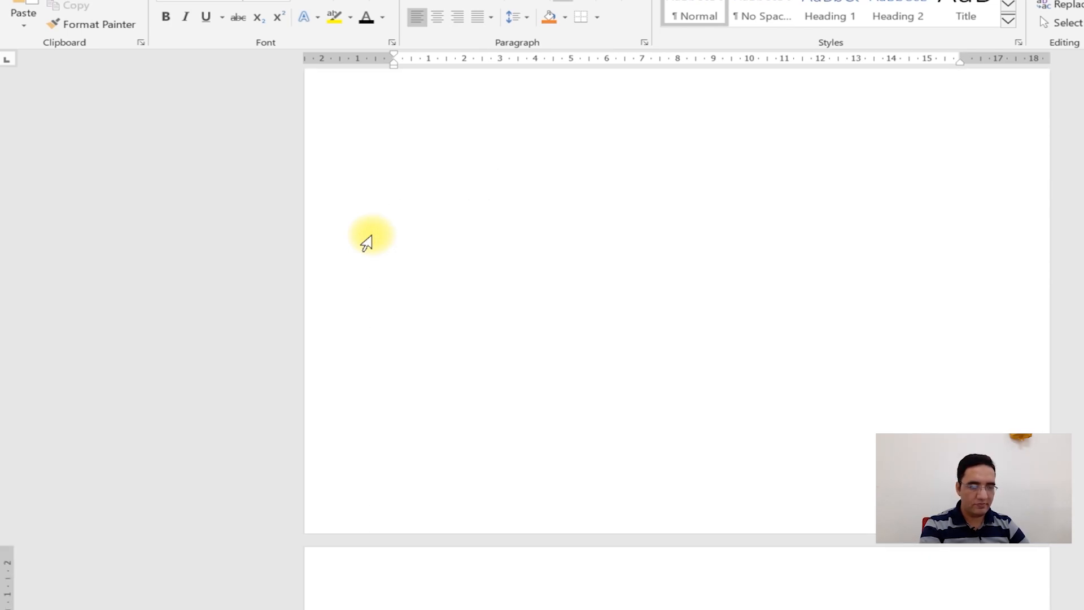
pyautogui.scroll(10, 366, 242)
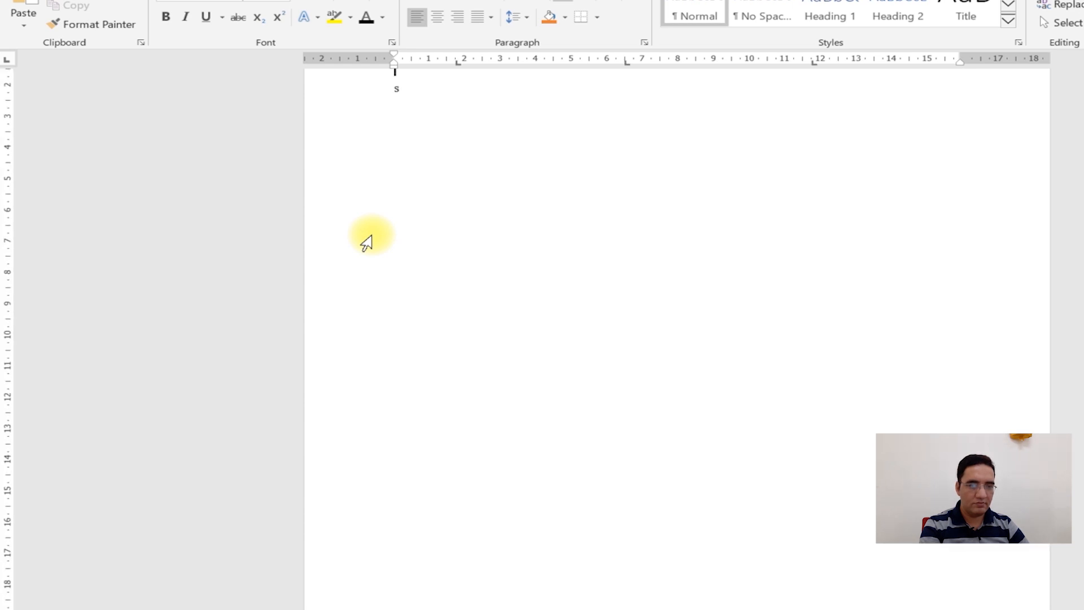
pyautogui.write('ir')
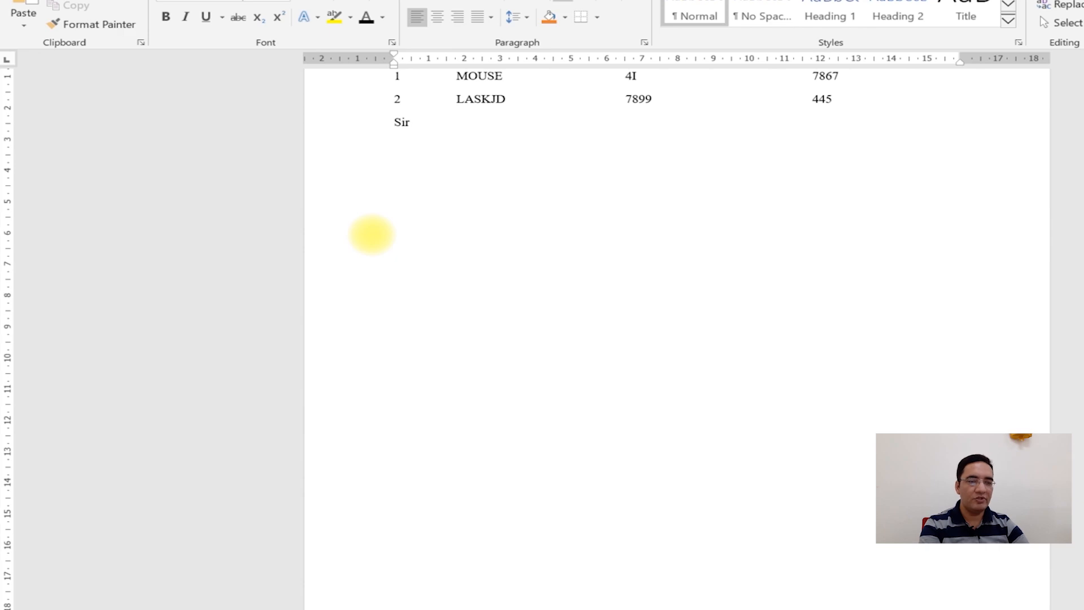
pyautogui.press('Tab')
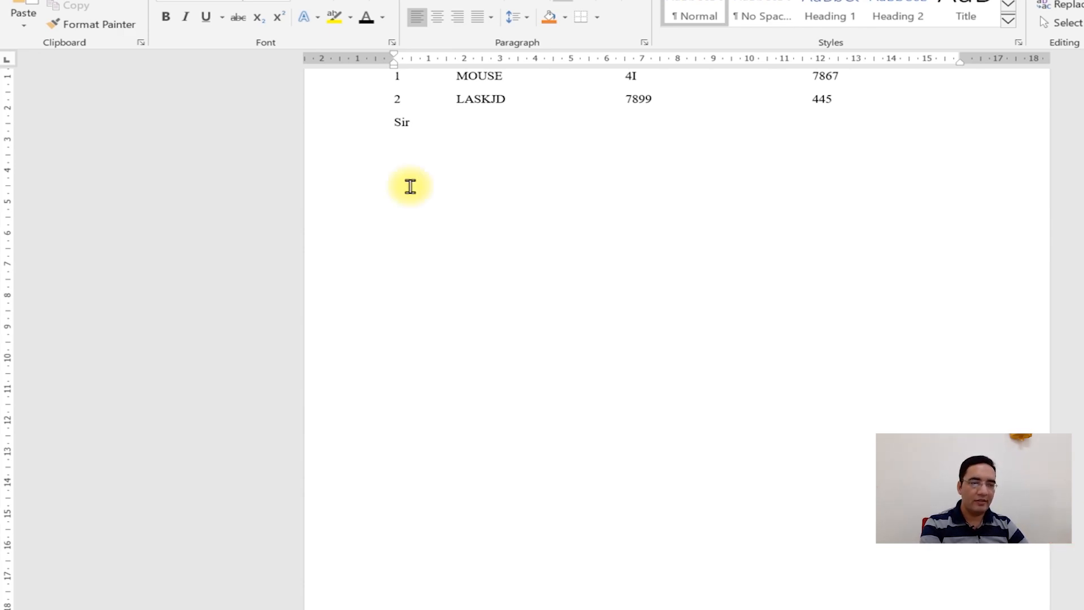
pyautogui.click(905, 66)
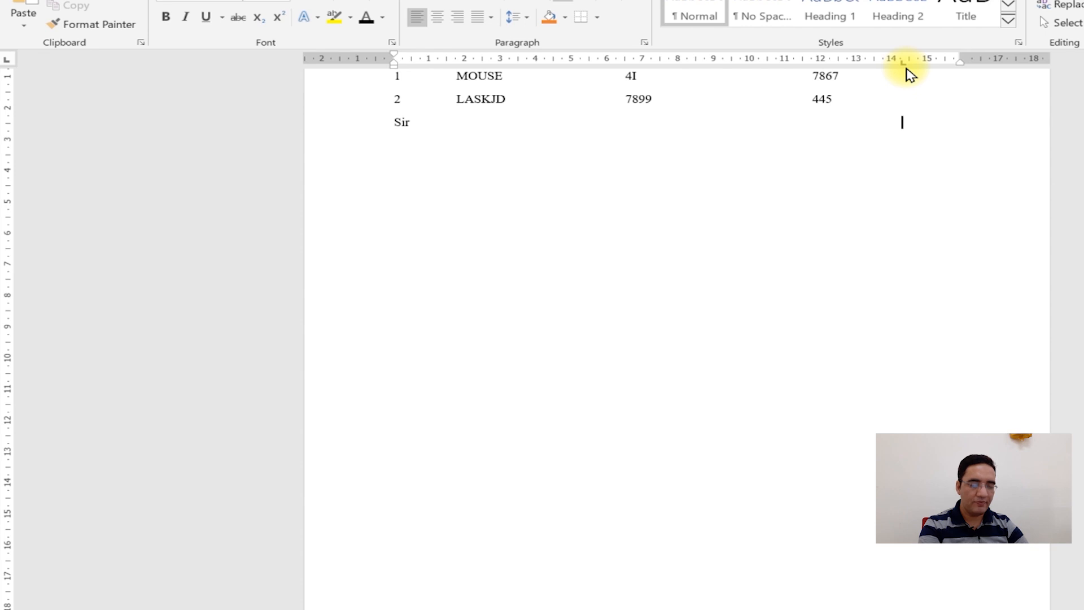
pyautogui.write('1')
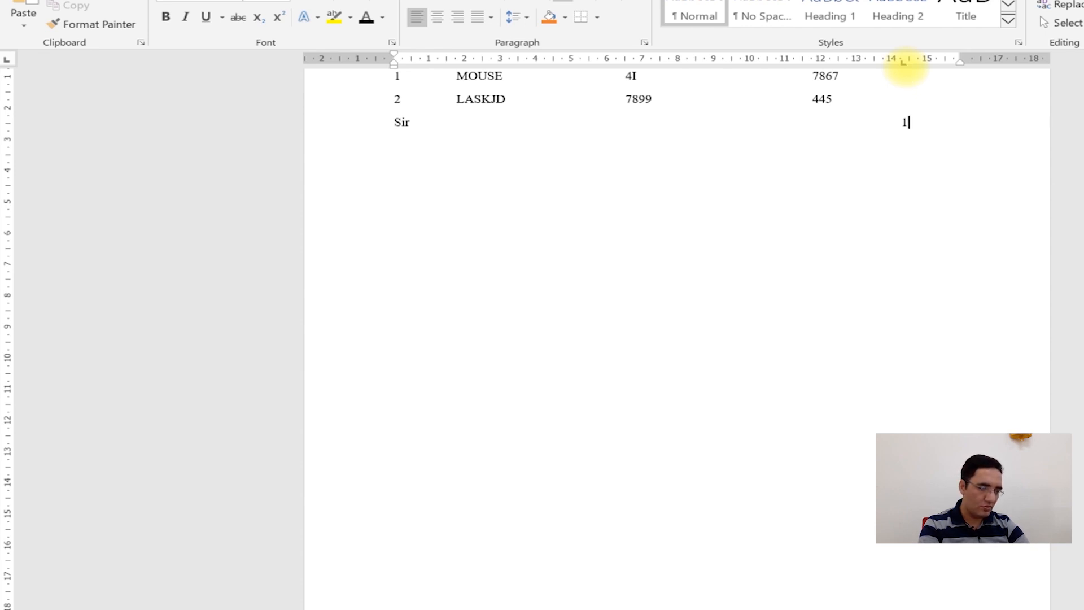
pyautogui.write('6')
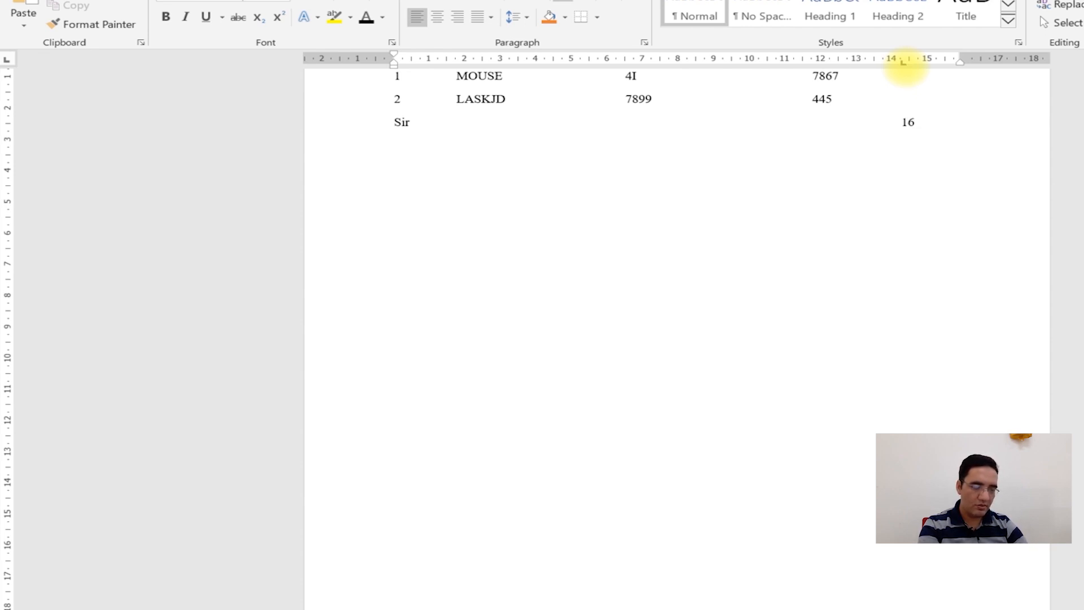
pyautogui.write('/5/2020')
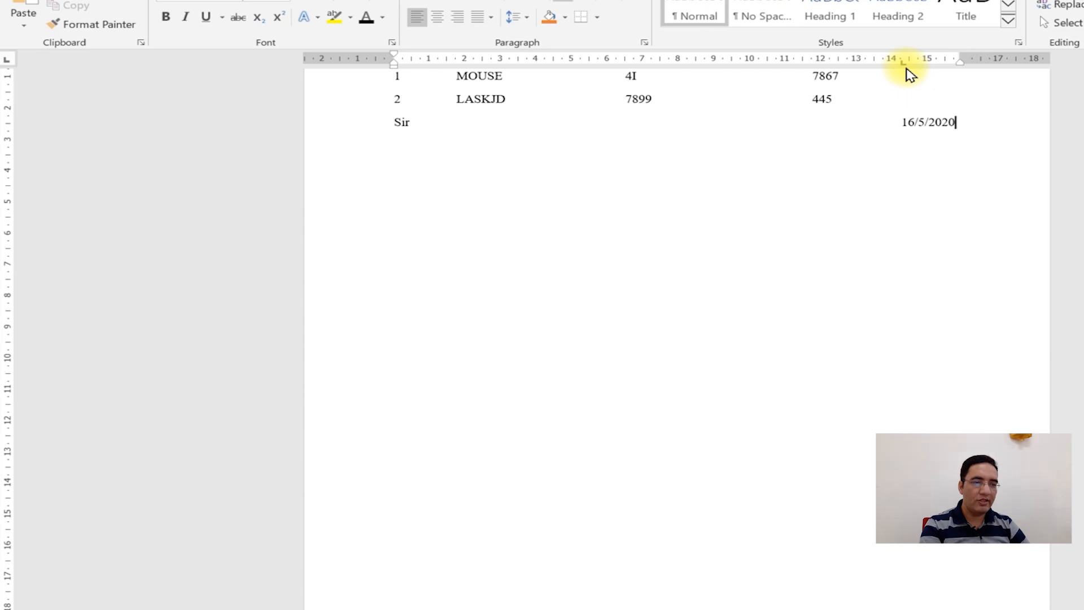
# - Remove the tab stop at about 14.3, try spacing the date without it, and delete the Sir line
pyautogui.moveTo(902, 62); pyautogui.dragTo(915, 116)
pyautogui.click(428, 120)
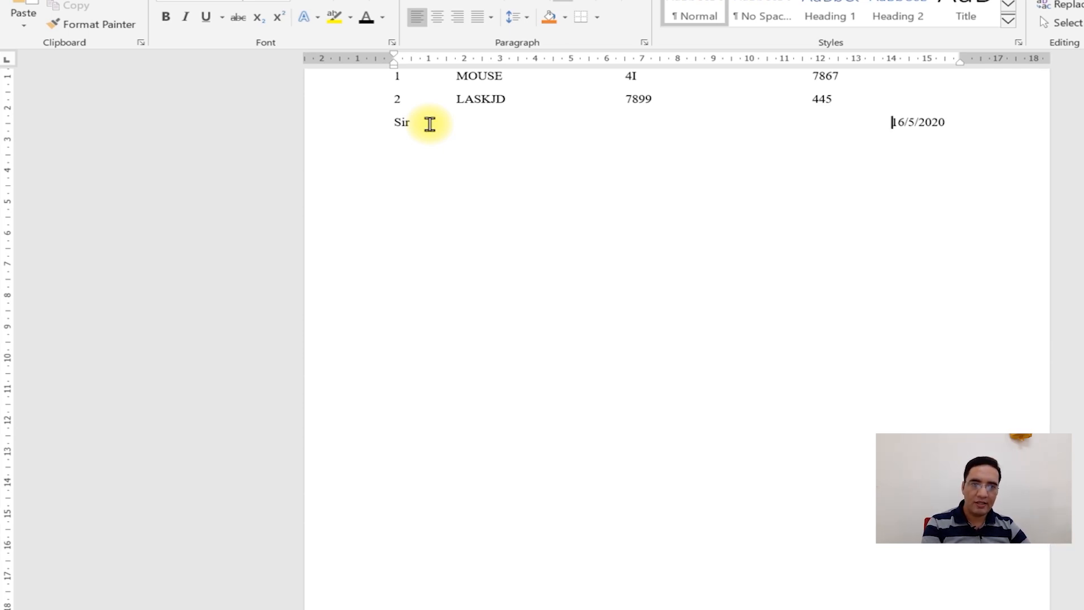
pyautogui.hotkey('ctrl', 'z')
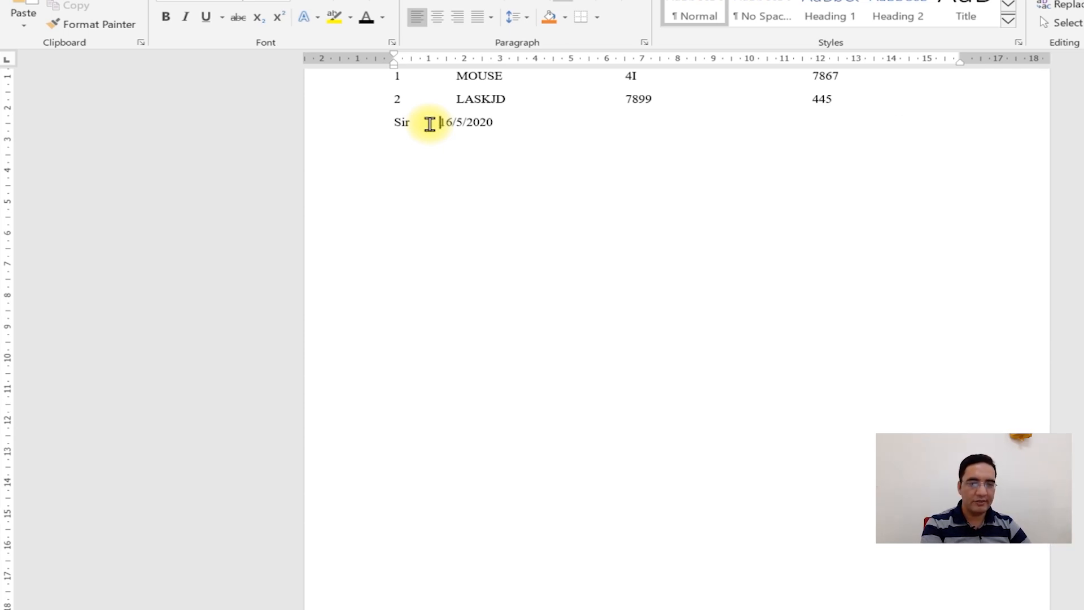
pyautogui.click(340, 138)
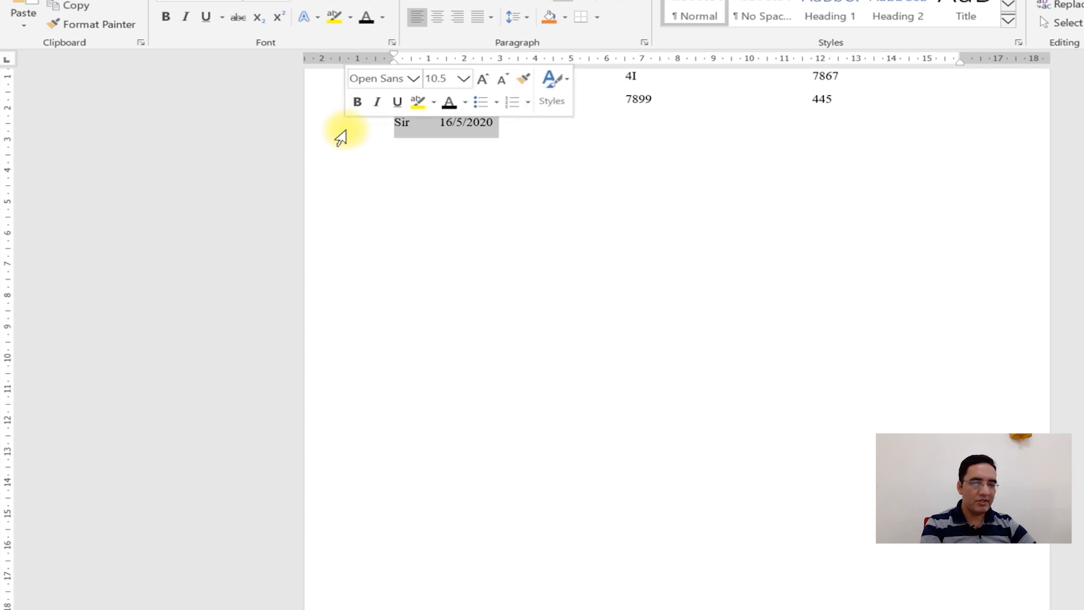
pyautogui.press('Delete')
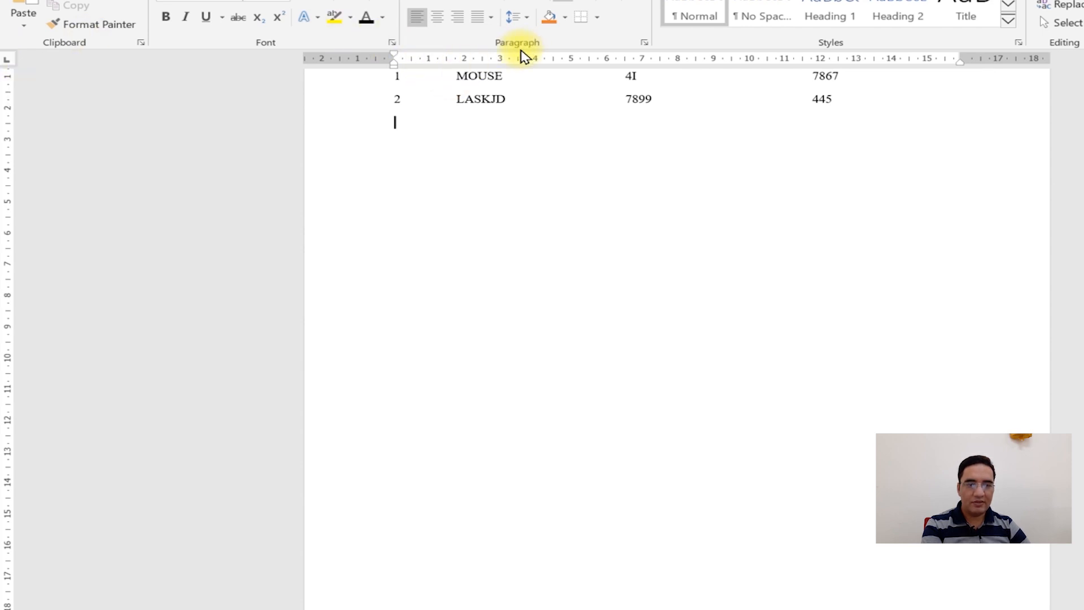
# - Add a left tab stop at about 3 for the empty line below row 2 and enter dsafas at it
pyautogui.click(501, 59)
pyautogui.press('Tab')
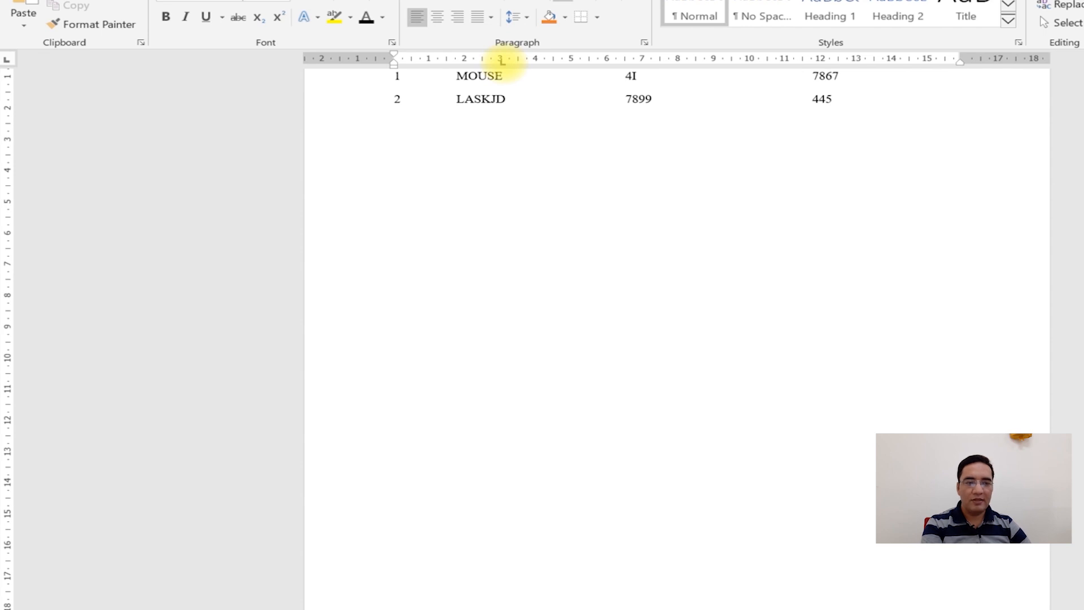
pyautogui.write('dsafas')
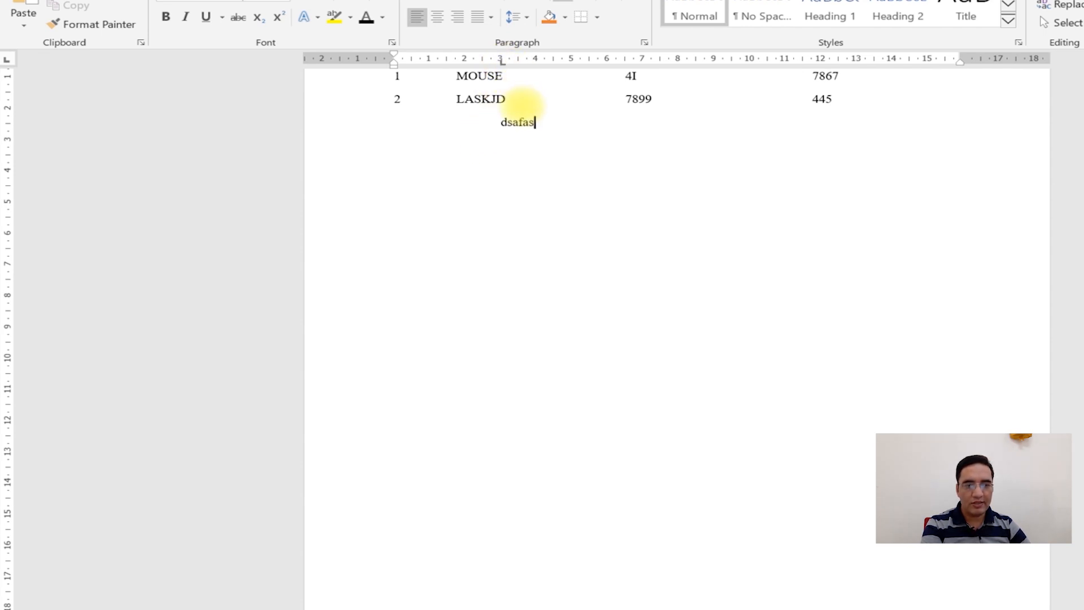
# - Add a center tab stop at about 8 to the dsafas line and enter laskdjflasjfl at it
pyautogui.click(8, 60)
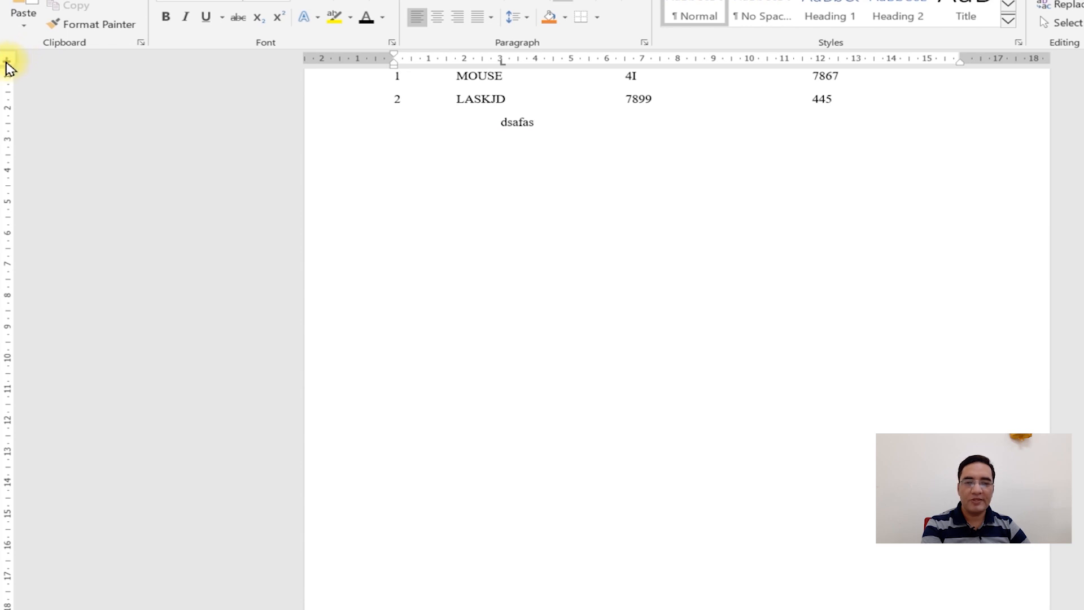
pyautogui.click(8, 62)
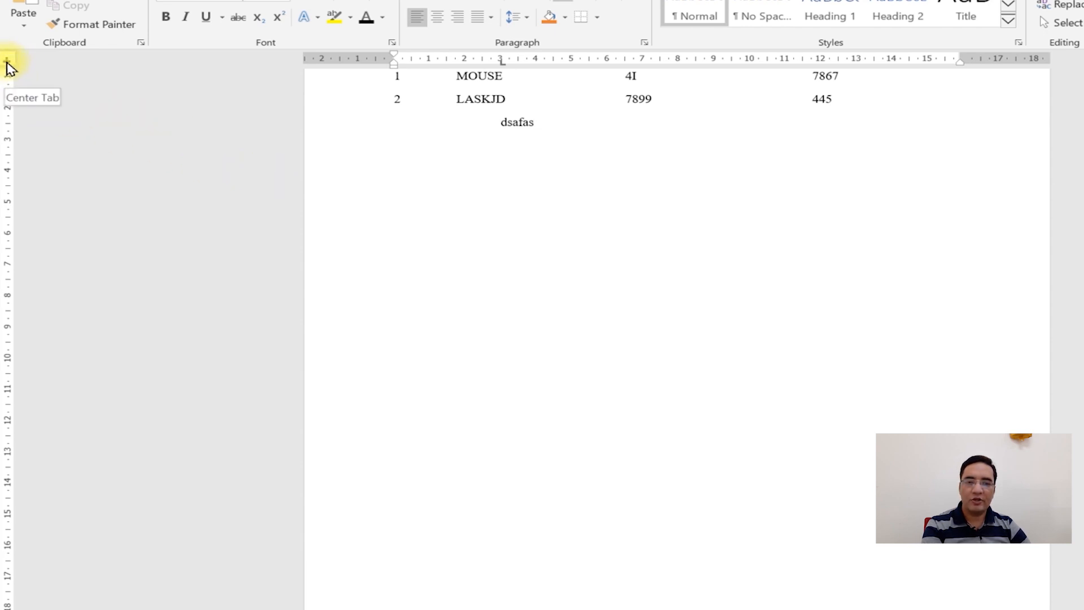
pyautogui.click(678, 64)
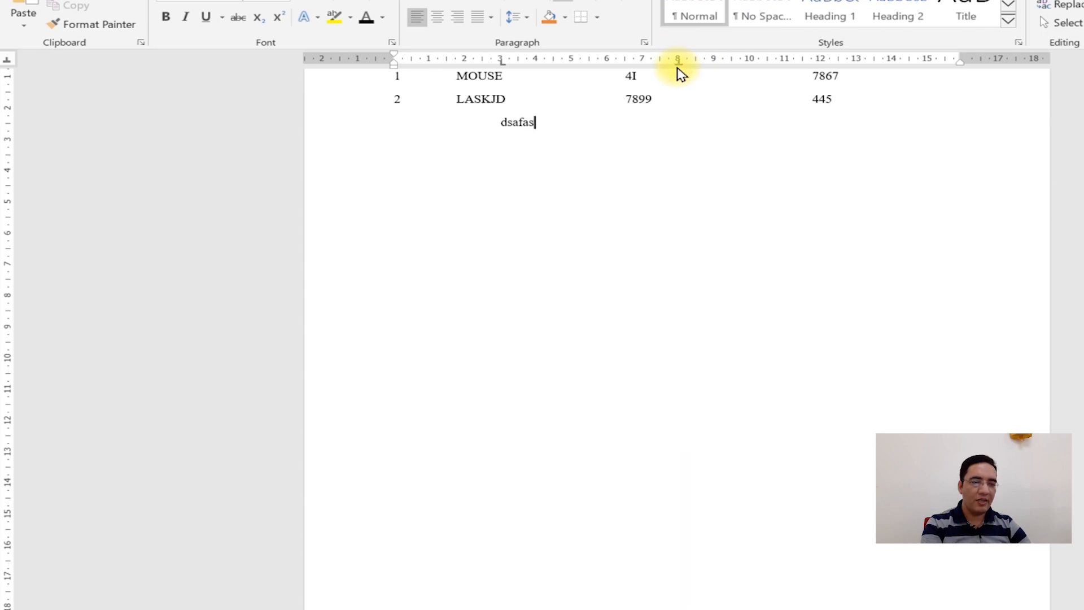
pyautogui.press('Tab')
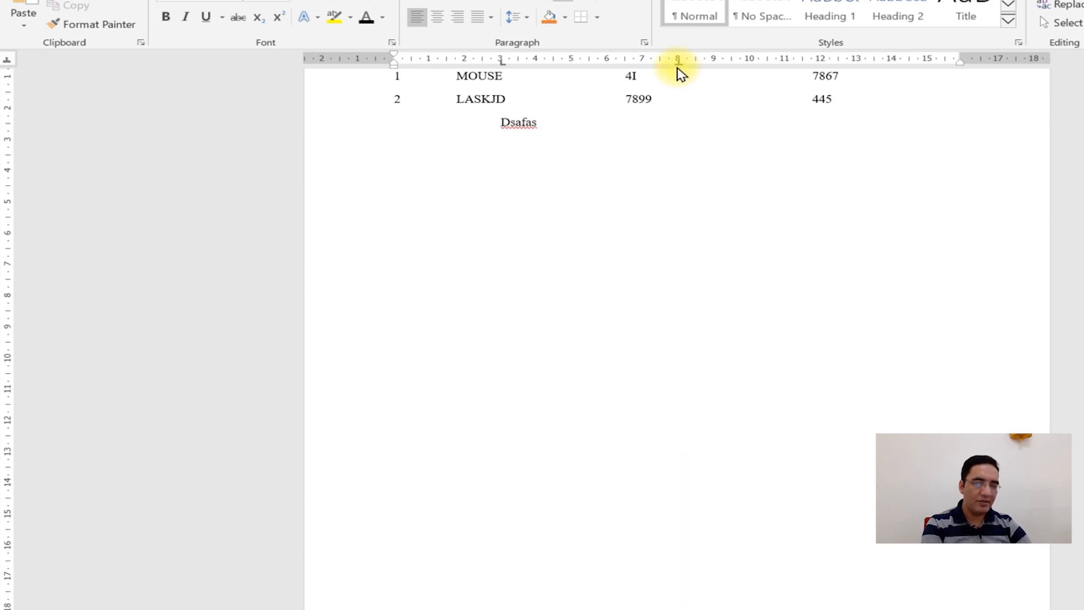
pyautogui.write('1askdjflasjfl')
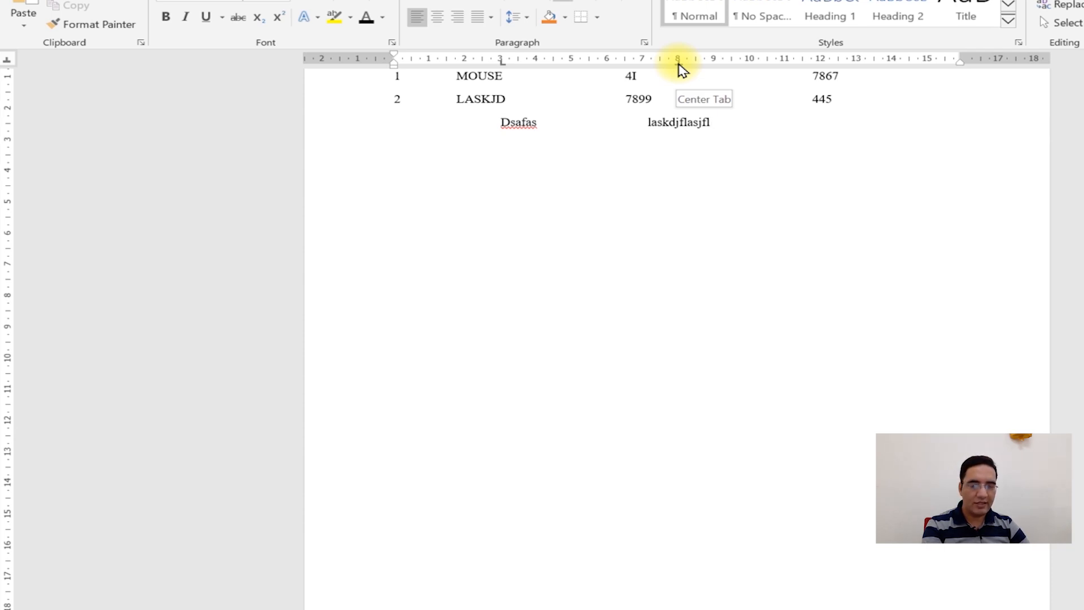
# - Add a right tab stop at about 15.5 to the same line, try lskajdflakjslfk at it, and delete that text
pyautogui.click(12, 61)
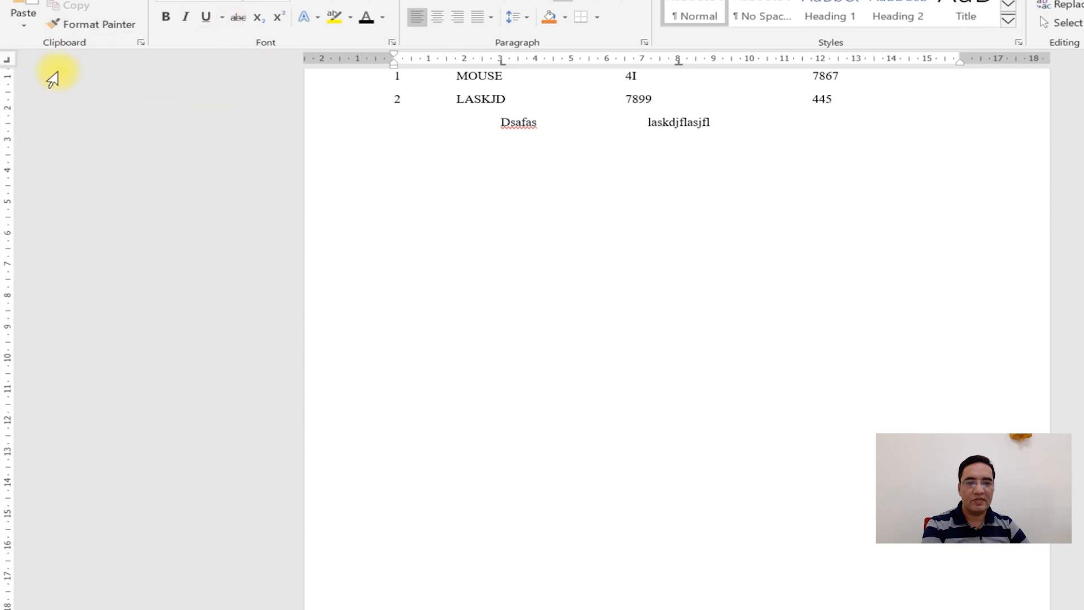
pyautogui.click(958, 66)
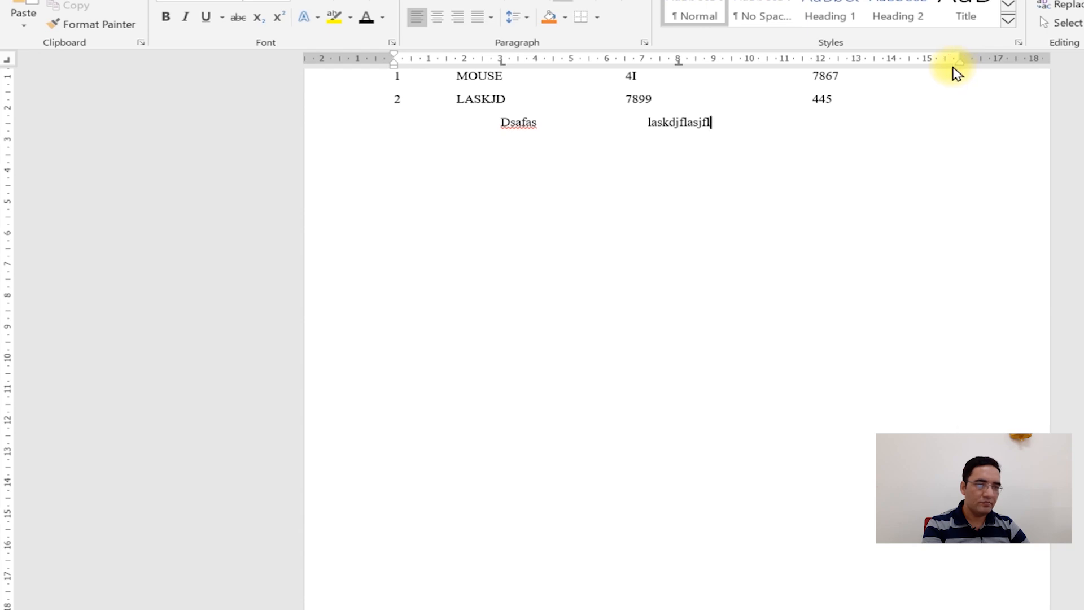
pyautogui.click(955, 67)
pyautogui.click(947, 68)
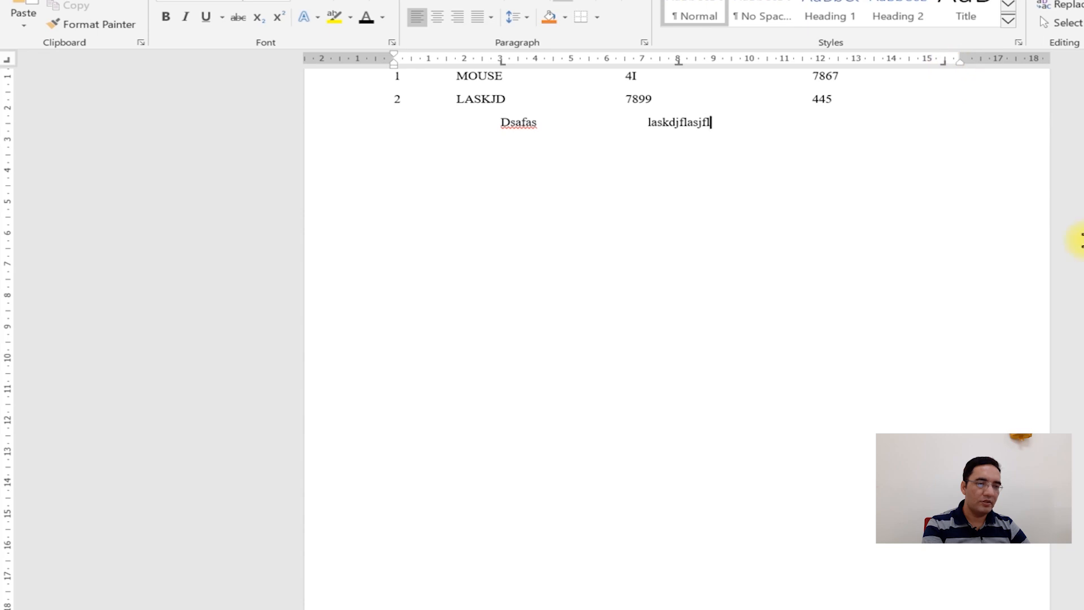
pyautogui.press('Tab')
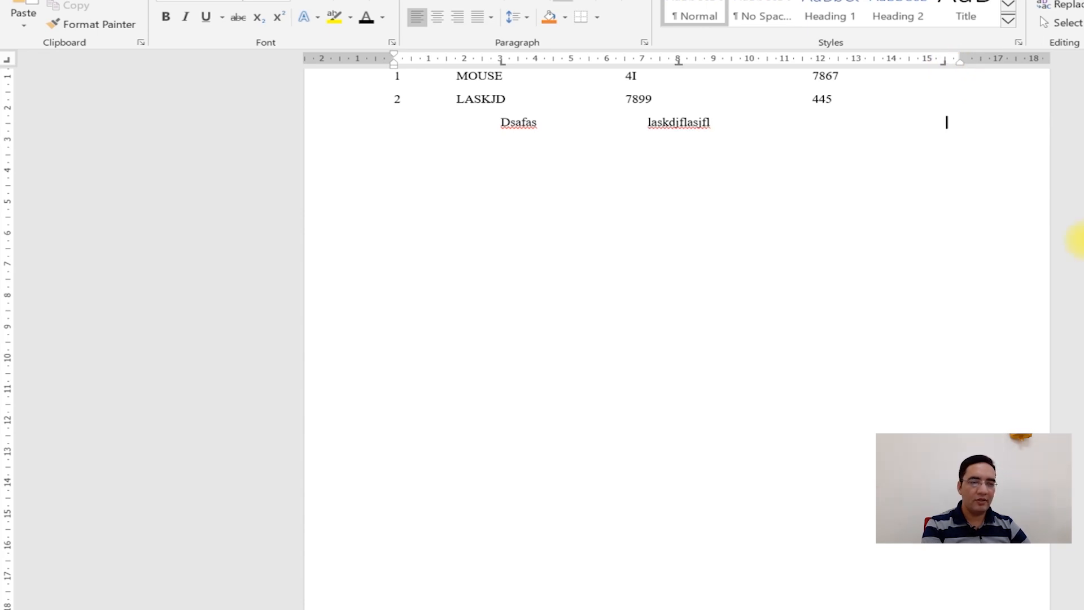
pyautogui.write('lskajdflakjslfk')
pyautogui.press('BackSpace')
pyautogui.press('BackSpace')
pyautogui.press('BackSpace')
pyautogui.press('BackSpace')
pyautogui.press('BackSpace')
pyautogui.press('BackSpace')
pyautogui.press('BackSpace')
pyautogui.press('BackSpace')
pyautogui.press('BackSpace')
pyautogui.press('BackSpace')
pyautogui.press('BackSpace')
pyautogui.press('BackSpace')
pyautogui.press('BackSpace')
pyautogui.press('BackSpace')
pyautogui.press('BackSpace')
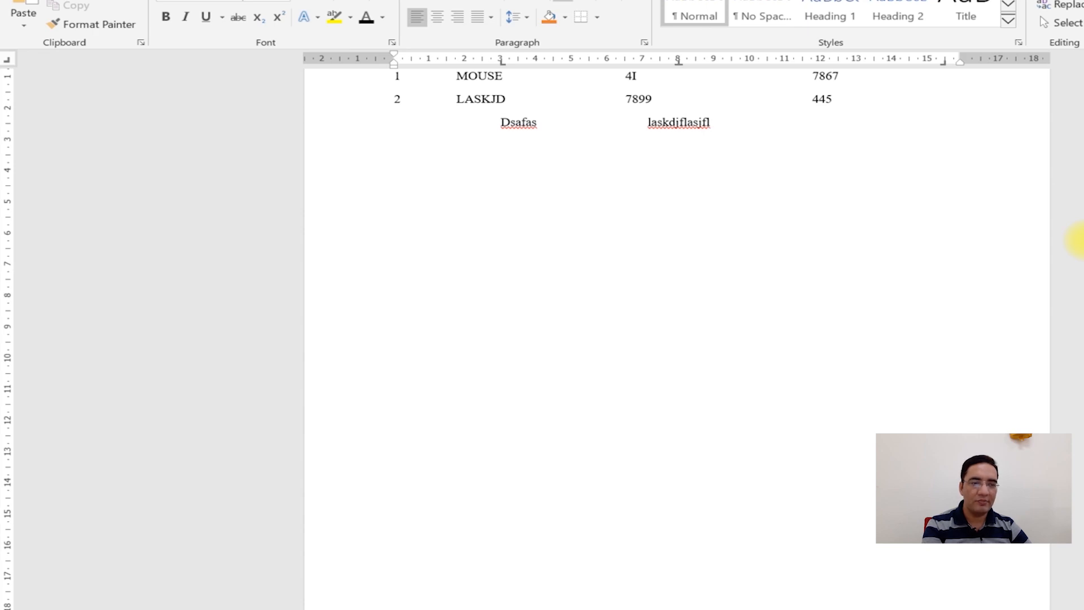
# - Add a decimal tab stop at about 12.3 to the same line and enter 987.98 at it
pyautogui.click(7, 62)
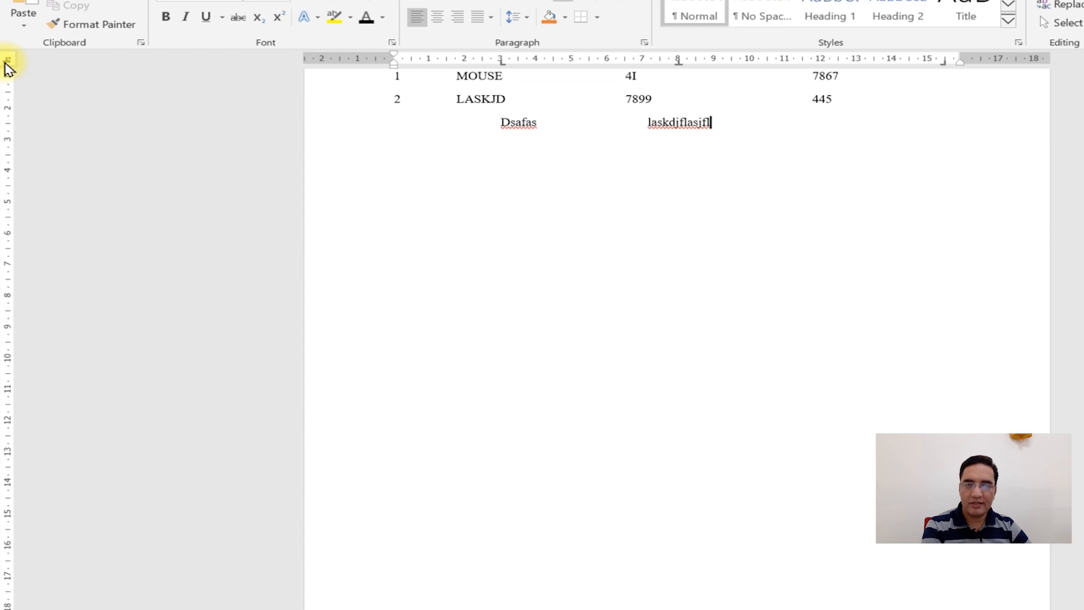
pyautogui.click(8, 62)
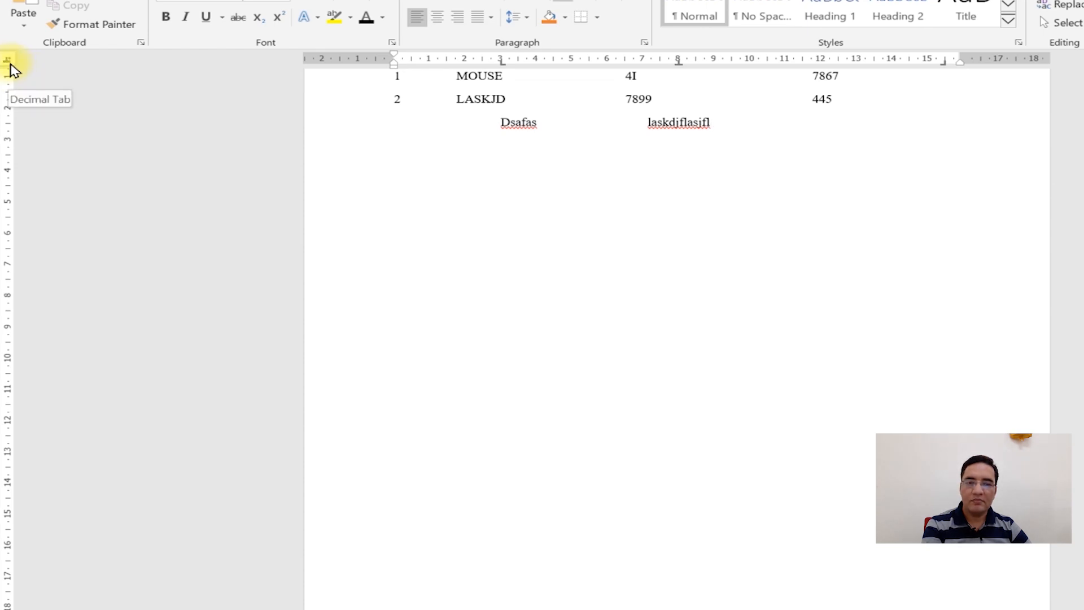
pyautogui.click(831, 64)
pyautogui.press('Tab')
pyautogui.write('987')
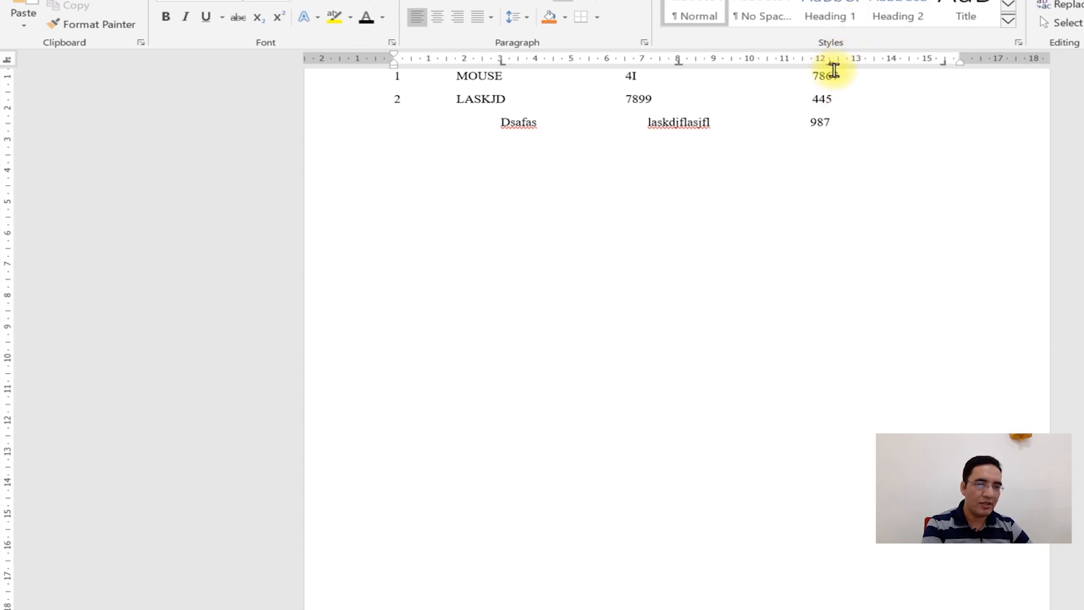
pyautogui.write('.')
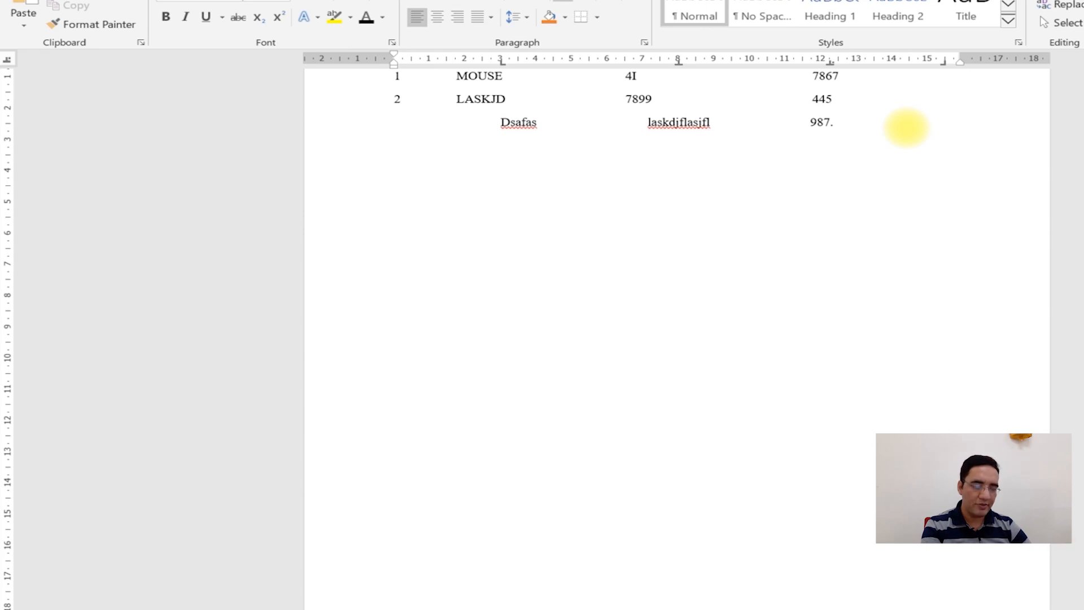
pyautogui.write('98')
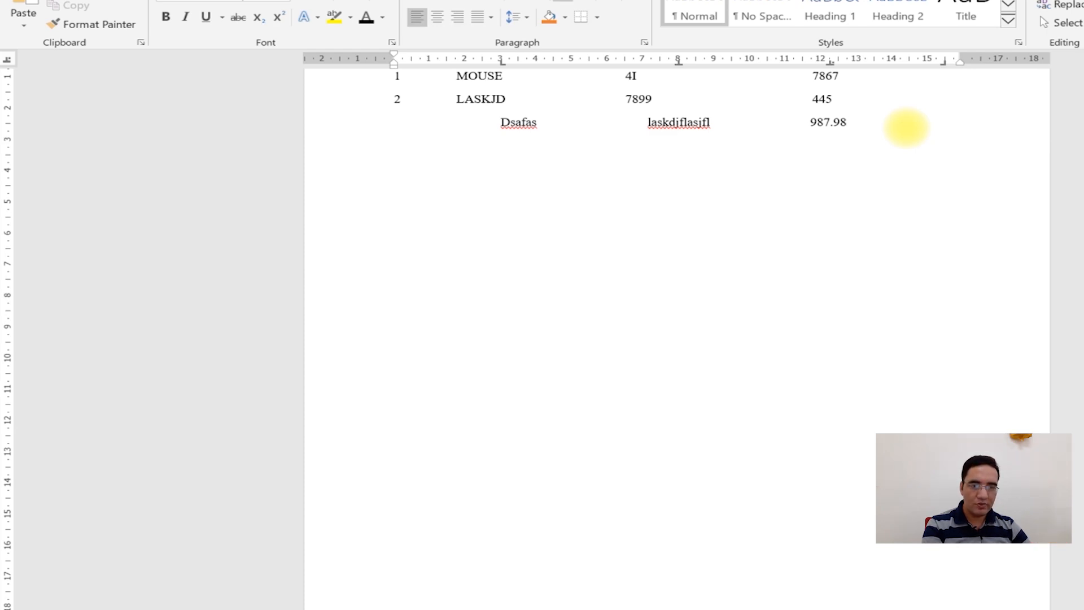
# - Choose the bar tab type, and delete the Dsafas line together with the whole SNO, NAME, QTY and PRICE list
pyautogui.click(10, 62)
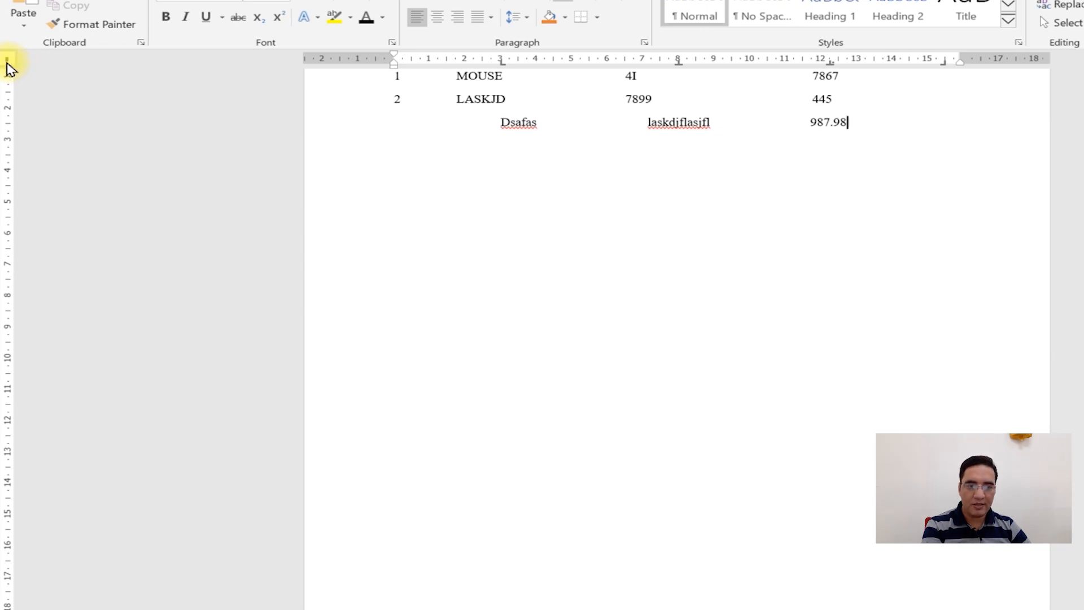
pyautogui.click(350, 138)
pyautogui.press('Delete')
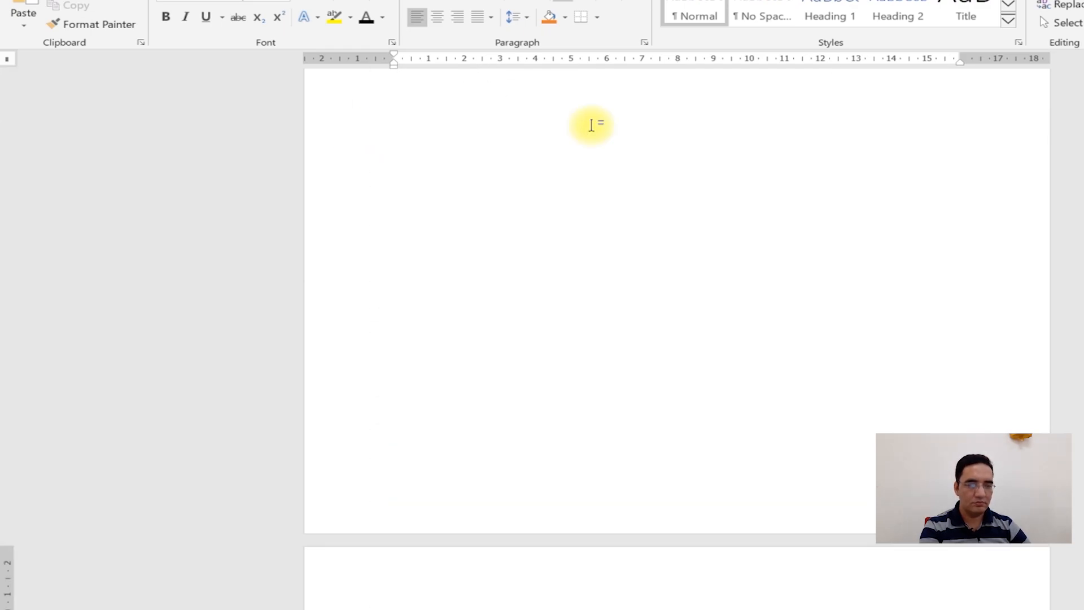
pyautogui.scroll(2, 596, 95)
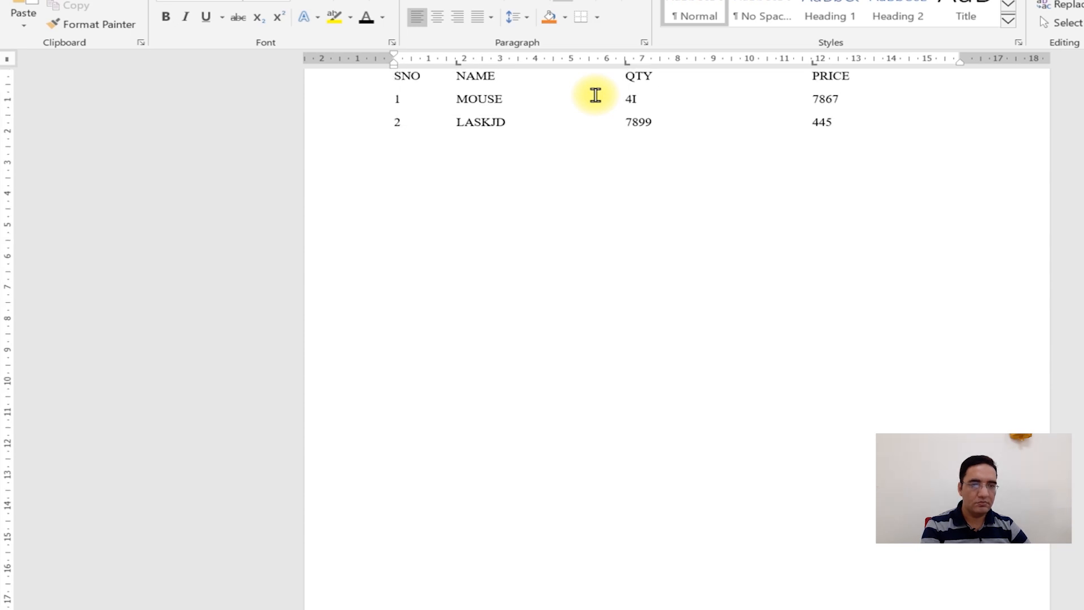
pyautogui.moveTo(367, 79); pyautogui.dragTo(363, 123)
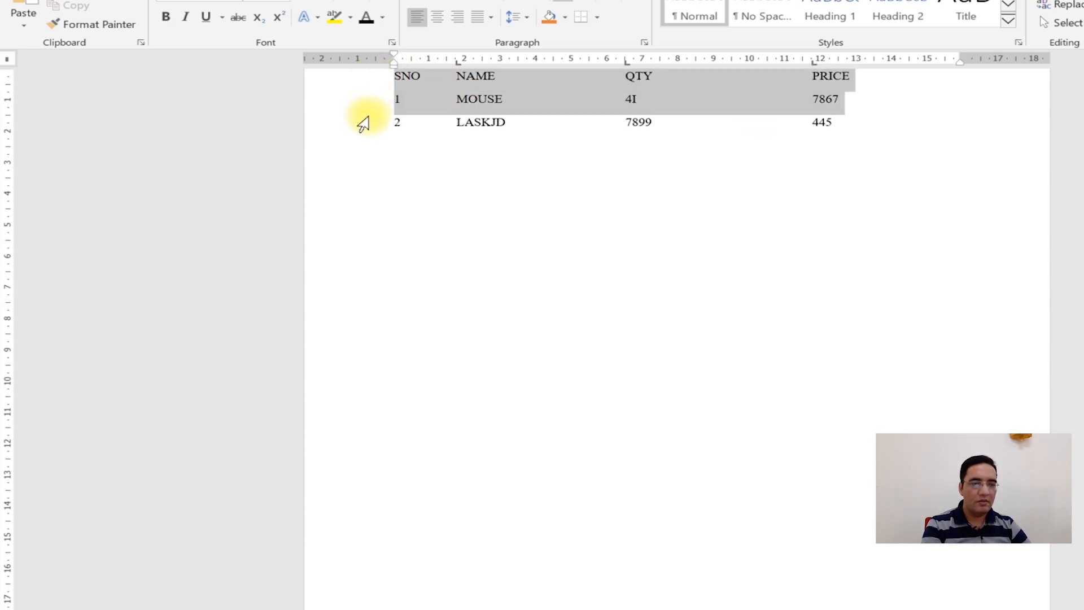
pyautogui.press('Delete')
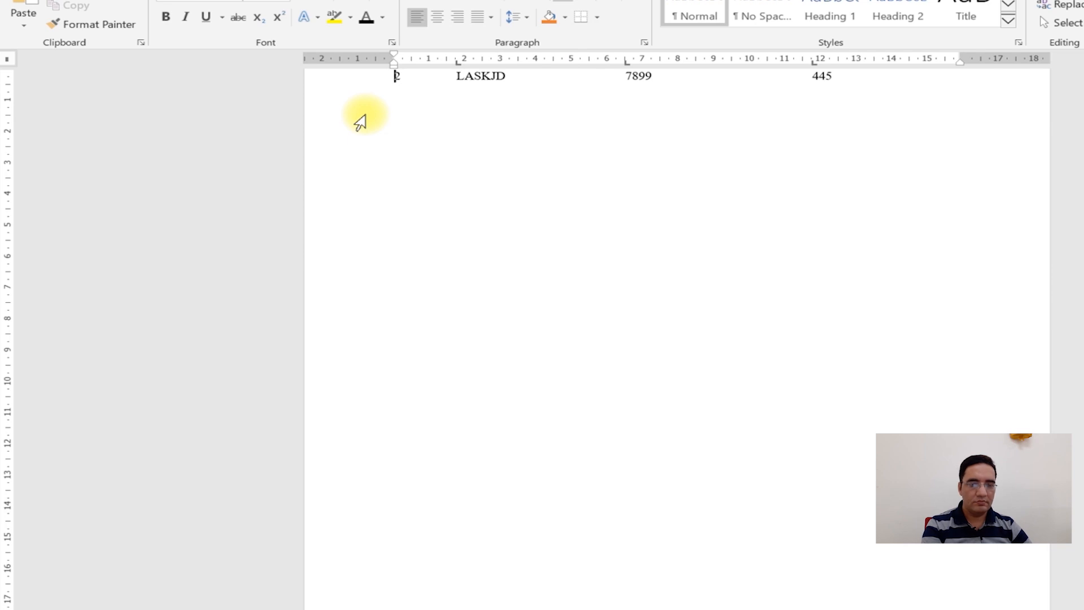
pyautogui.click(363, 79)
pyautogui.press('Delete')
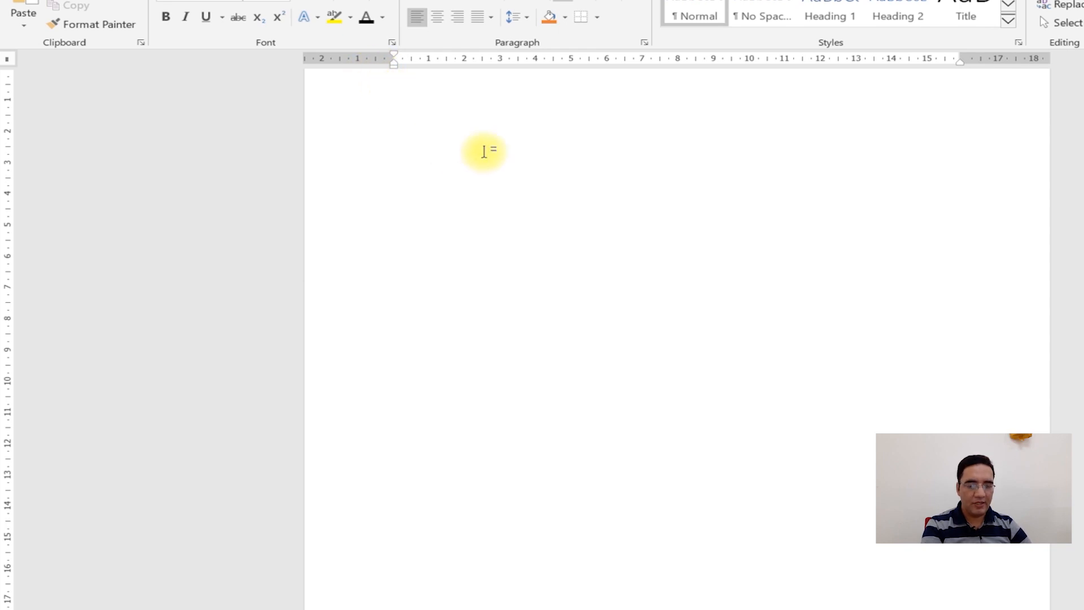
# - Enter sno on the empty first line and enlarge the text to roughly double its size
pyautogui.write('sno')
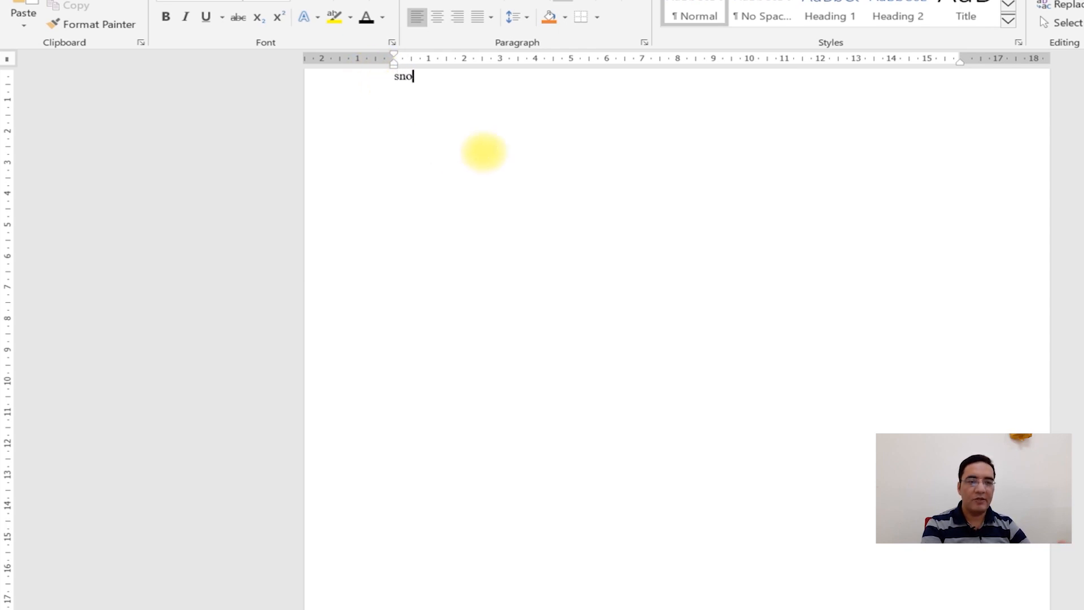
pyautogui.click(344, 84)
pyautogui.hotkey('ctrl', '[')
pyautogui.hotkey('ctrl', '[')
pyautogui.hotkey('ctrl', '[')
pyautogui.hotkey('ctrl', '[')
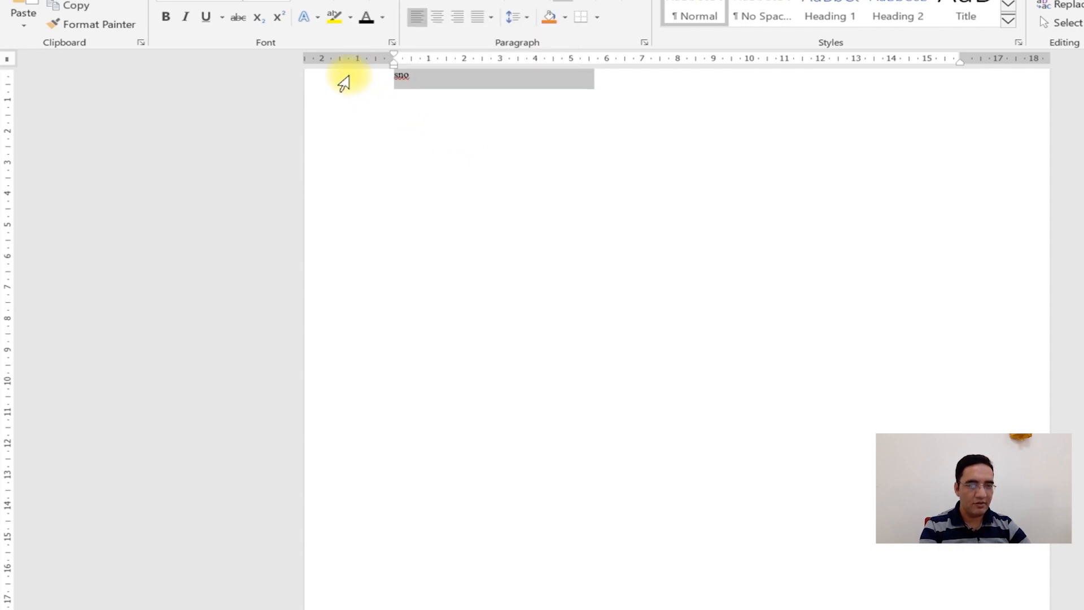
pyautogui.hotkey('ctrl', ']')
pyautogui.hotkey('ctrl', ']')
pyautogui.hotkey('ctrl', ']')
pyautogui.hotkey('ctrl', ']')
pyautogui.hotkey('ctrl', ']')
pyautogui.hotkey('ctrl', ']')
pyautogui.hotkey('ctrl', ']')
pyautogui.hotkey('ctrl', ']')
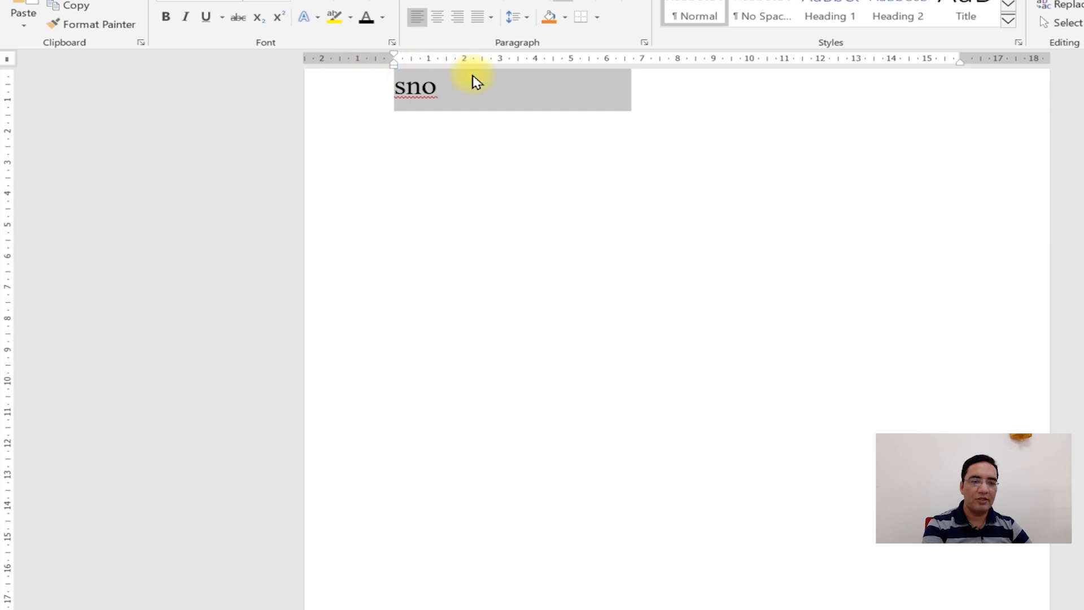
# - Place a bar tab at about 1.5, just after sno, and insert a tab character after the word
pyautogui.click(449, 95)
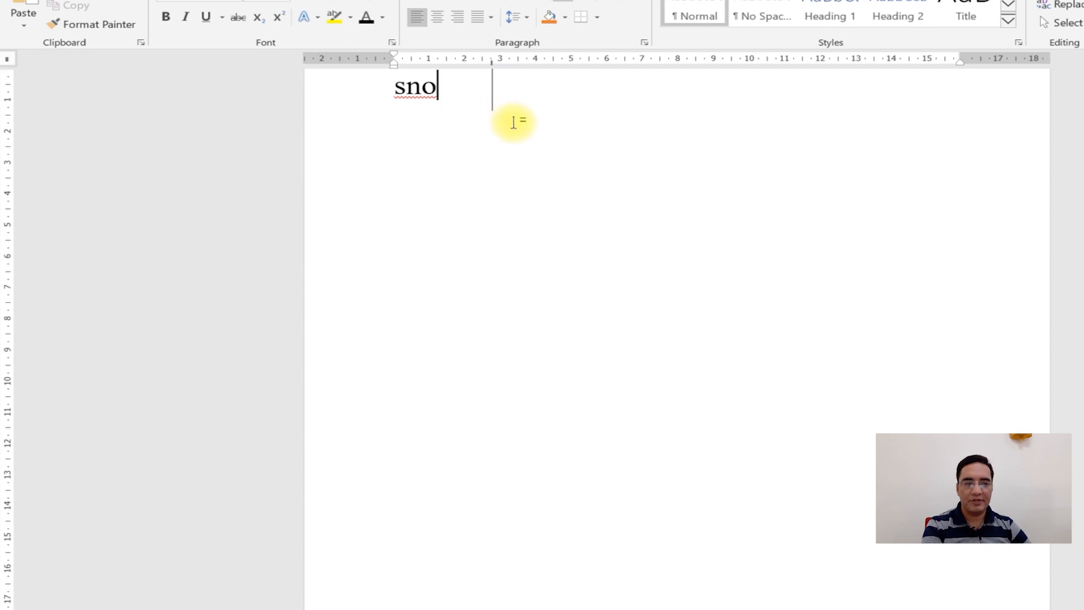
pyautogui.moveTo(493, 63); pyautogui.dragTo(450, 68)
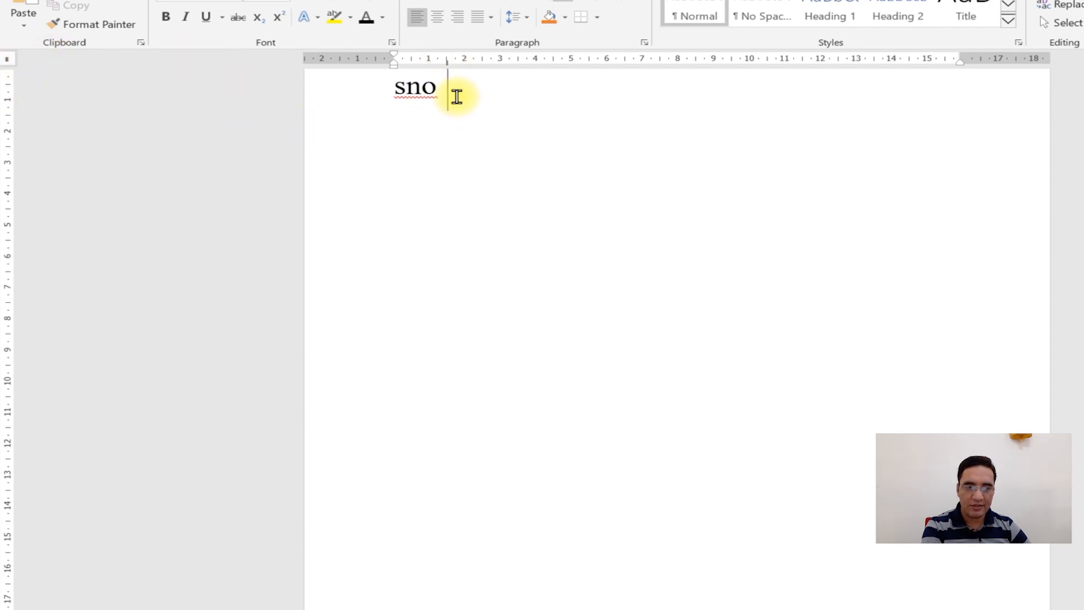
pyautogui.press('Tab')
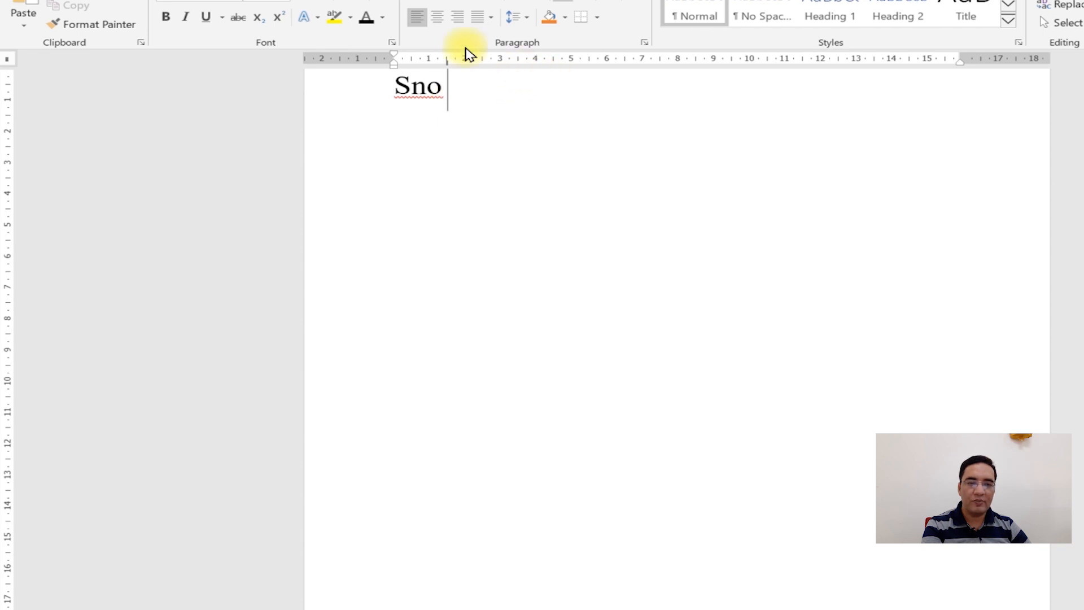
# - Add a center tab stop at about 4 to the Sno line and enter description at it
pyautogui.click(6, 59)
pyautogui.click(6, 59)
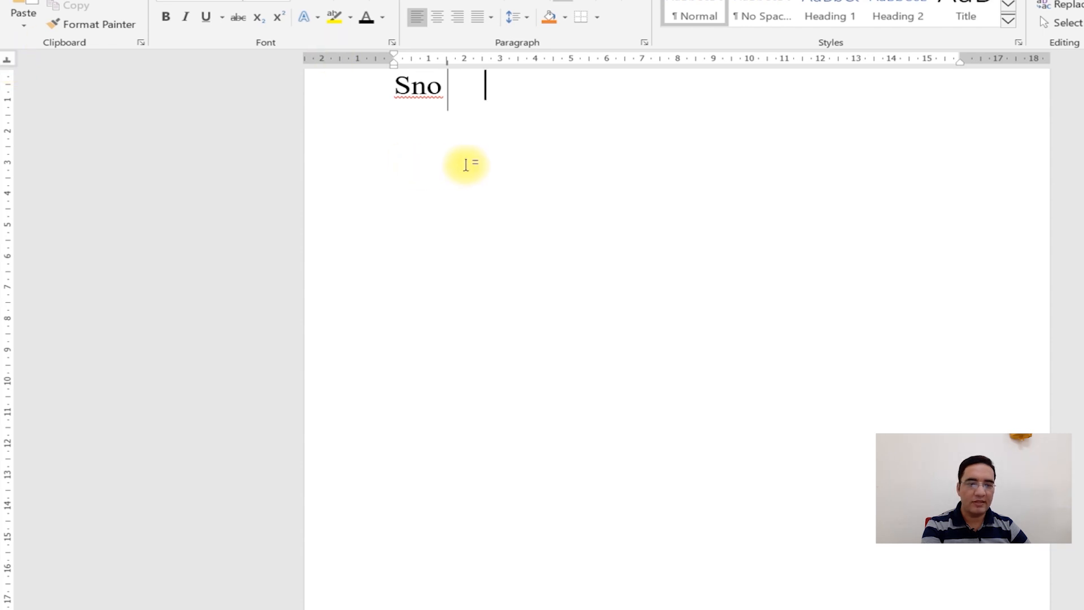
pyautogui.click(535, 60)
pyautogui.write('descrip')
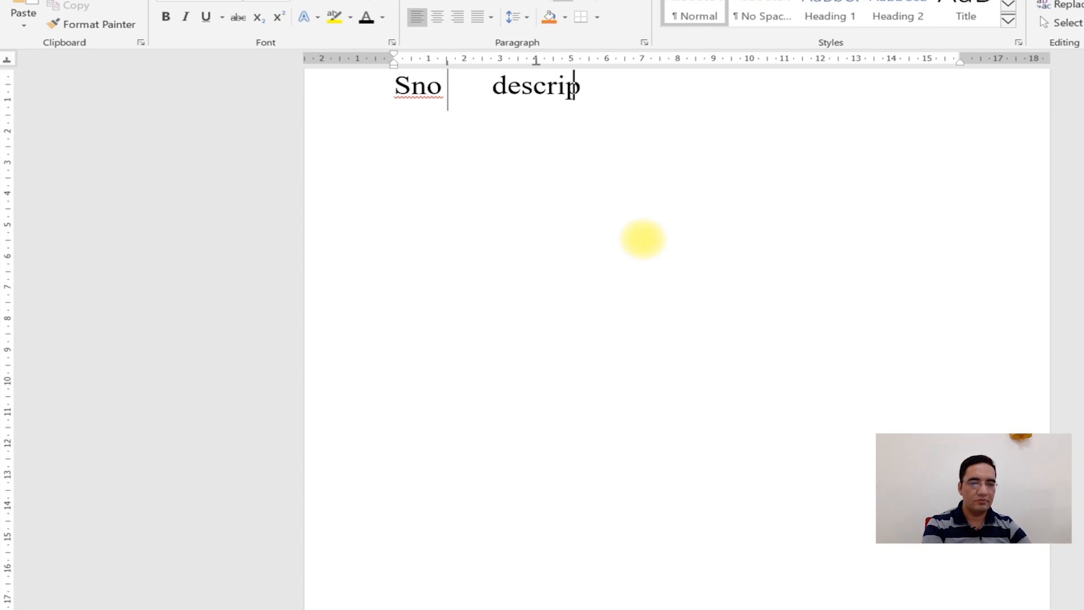
pyautogui.write('tion')
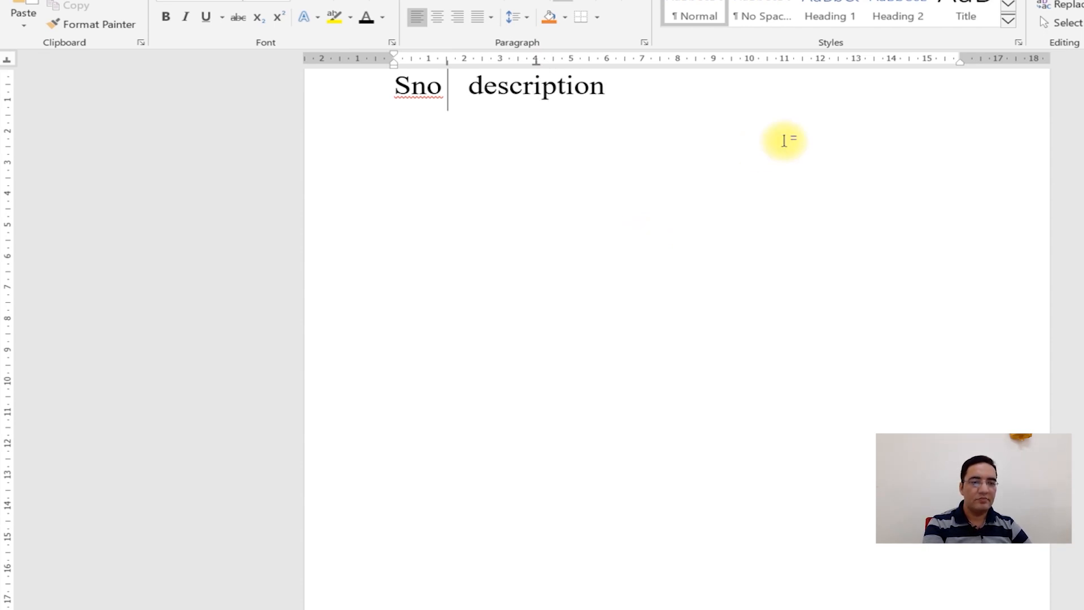
# - Add a bar tab at about 6.5, just after description, and a right tab stop at about 15.5 on the same line
pyautogui.click(7, 60)
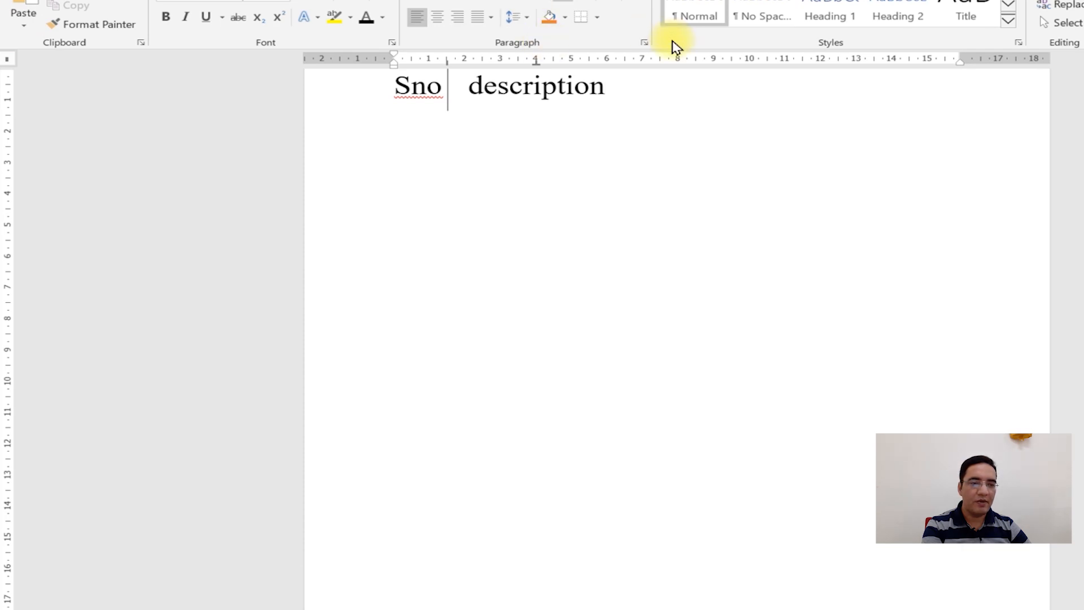
pyautogui.click(621, 64)
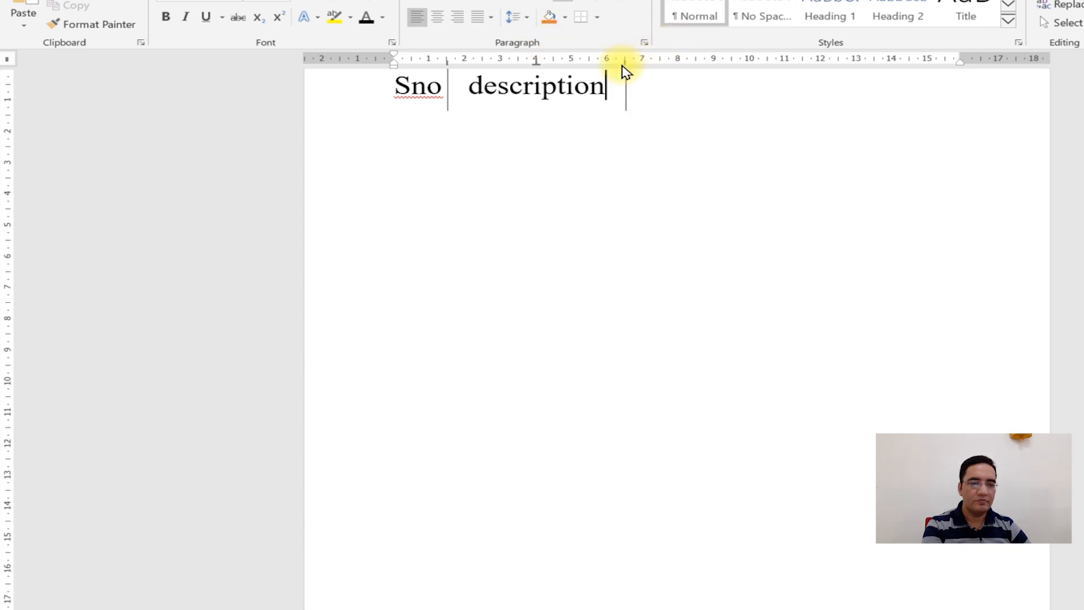
pyautogui.click(8, 58)
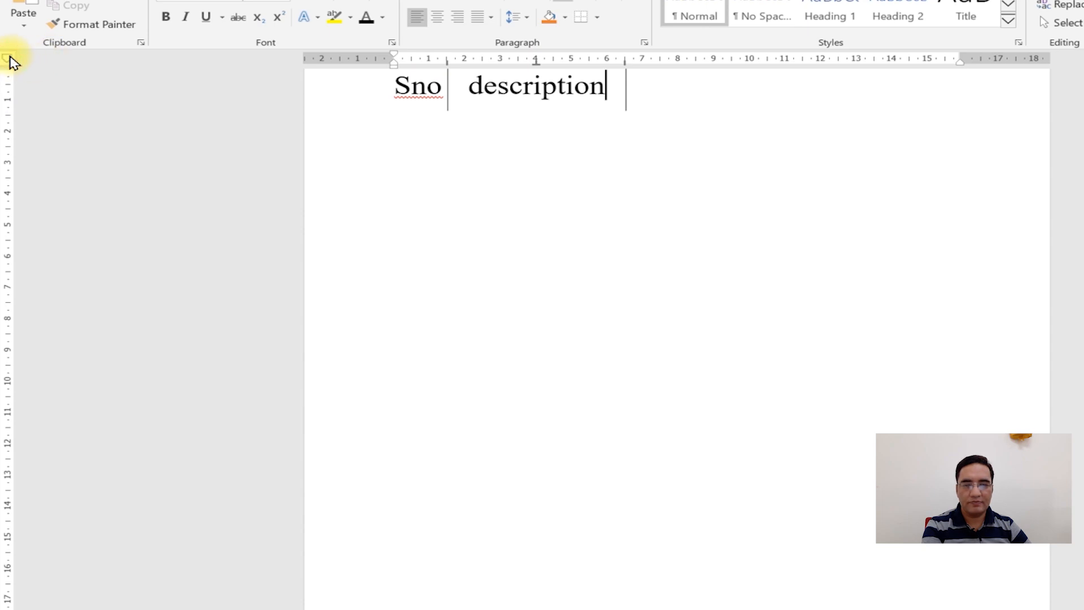
pyautogui.click(11, 60)
pyautogui.click(10, 62)
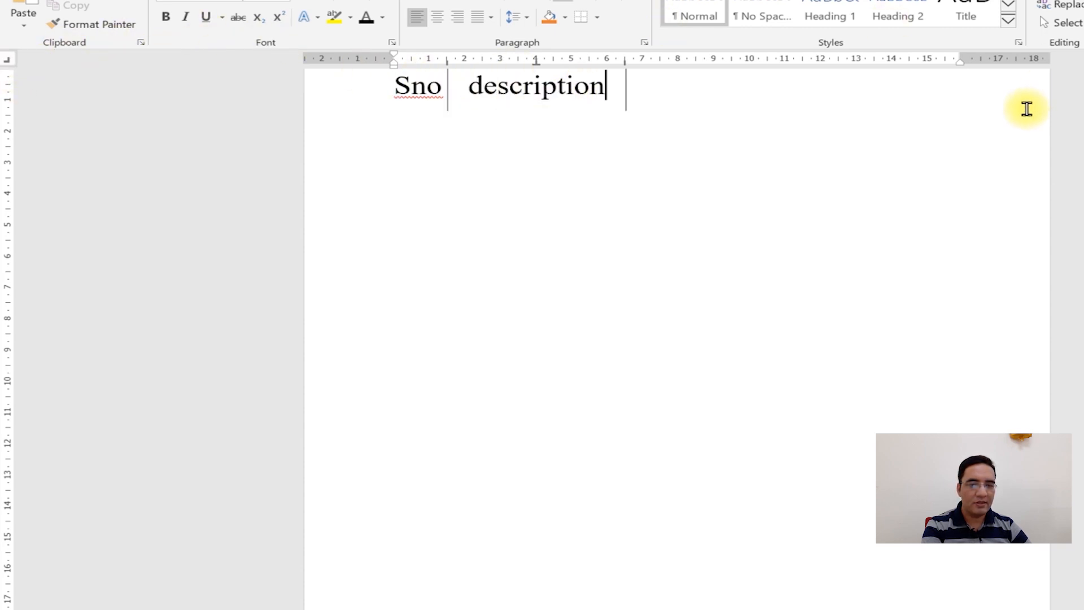
pyautogui.click(944, 60)
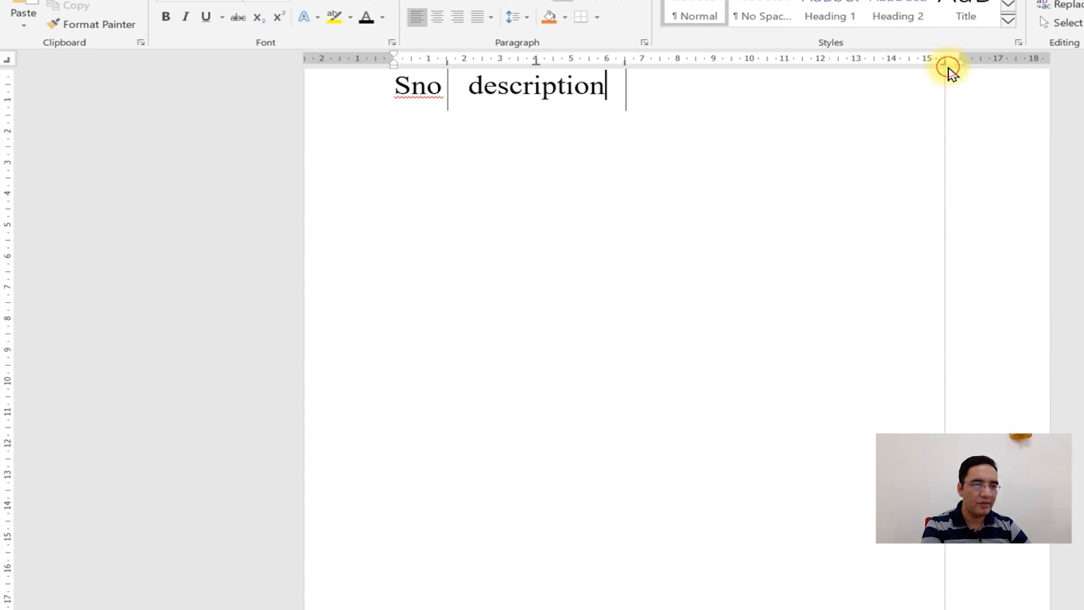
# - Add a decimal tab stop at about 7 and a right tab stop at about 10 to the heading line
pyautogui.click(6, 59)
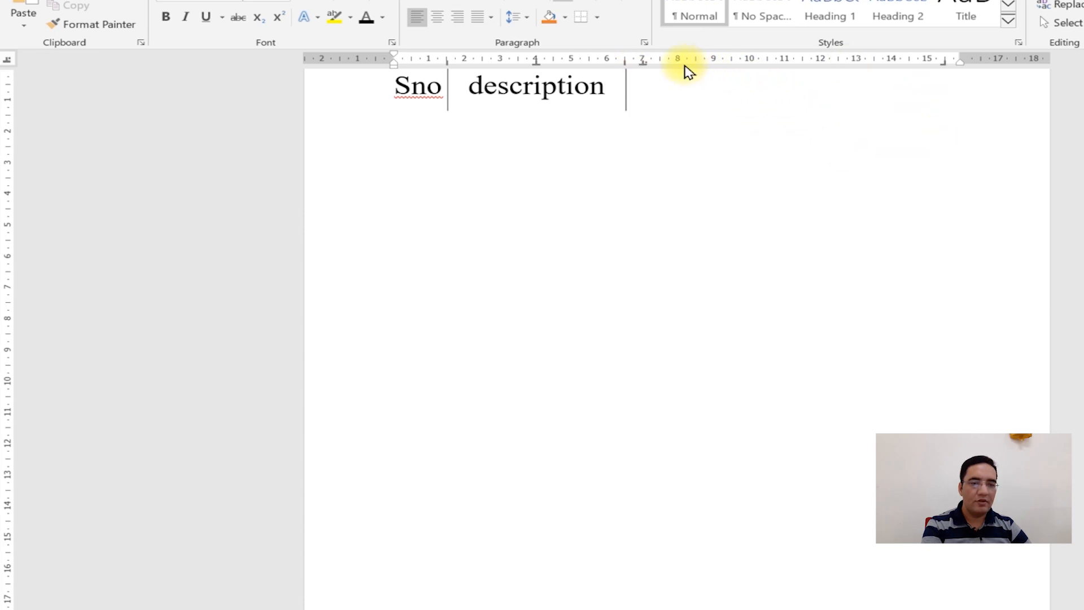
pyautogui.click(9, 61)
pyautogui.click(8, 59)
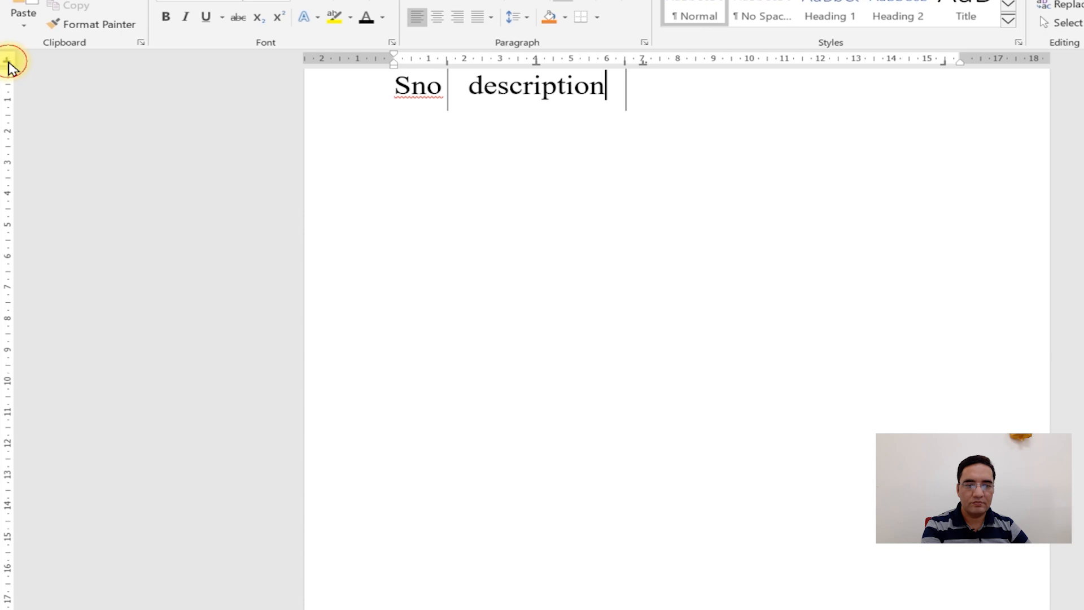
pyautogui.click(749, 67)
# - Shift the bar tab after description slightly left, and enter price at the decimal tab, moving that tab to about 8.5
pyautogui.click(624, 85)
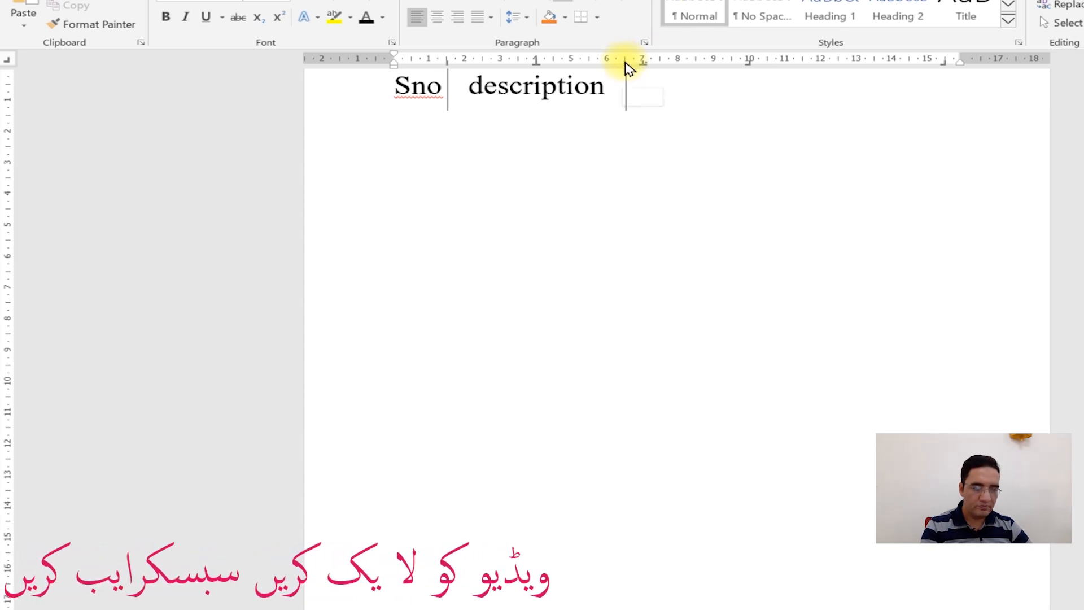
pyautogui.moveTo(627, 66)
pyautogui.mouseDown()
pyautogui.moveTo(656, 68)
pyautogui.moveTo(623, 66)
pyautogui.mouseUp()
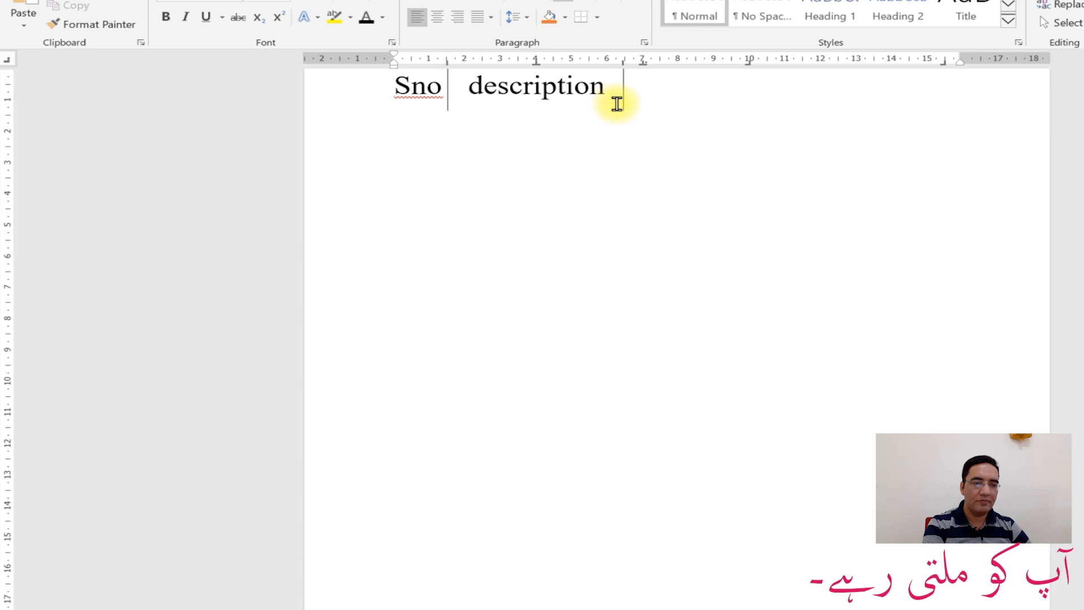
pyautogui.click(636, 97)
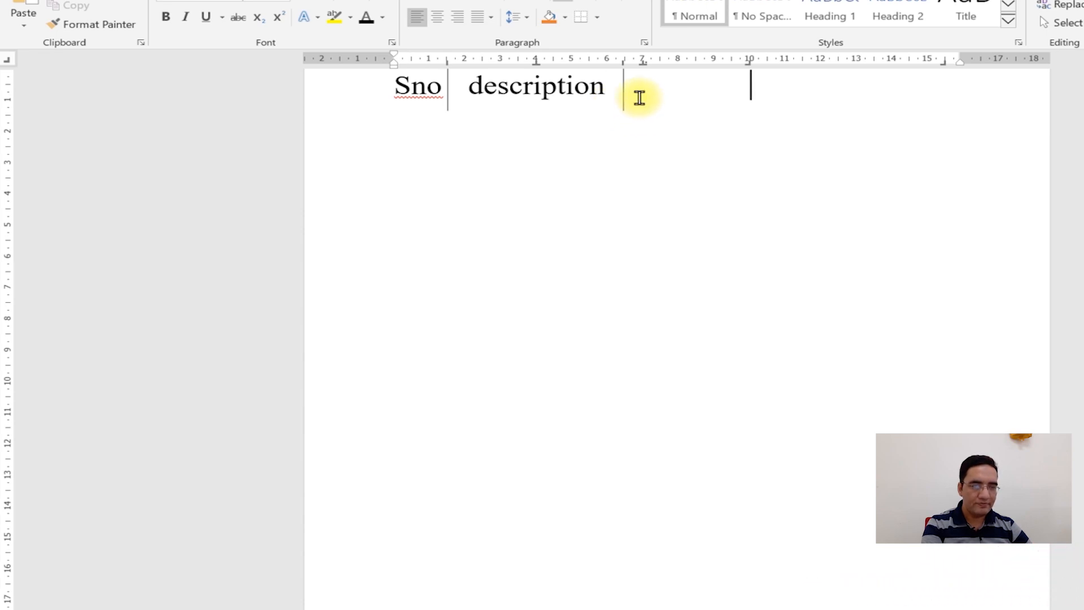
pyautogui.click(660, 63)
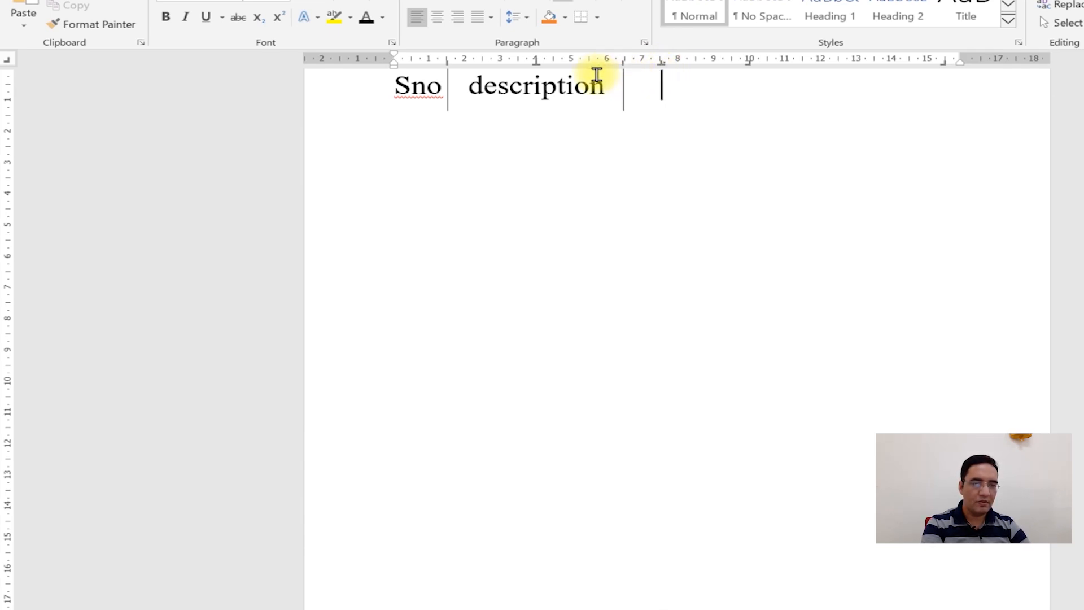
pyautogui.write('price')
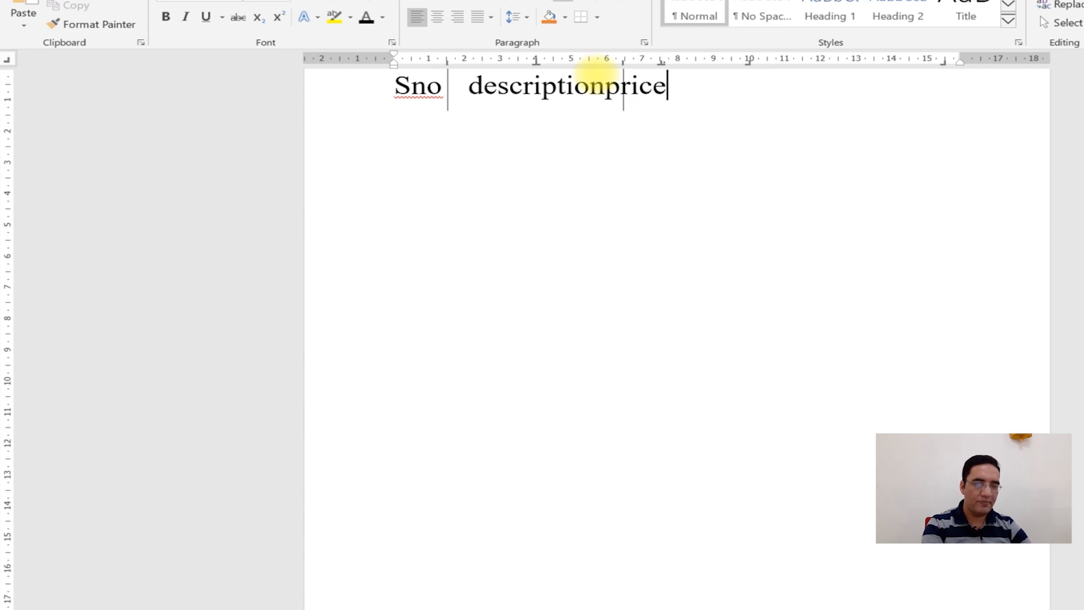
pyautogui.moveTo(661, 65); pyautogui.dragTo(697, 68)
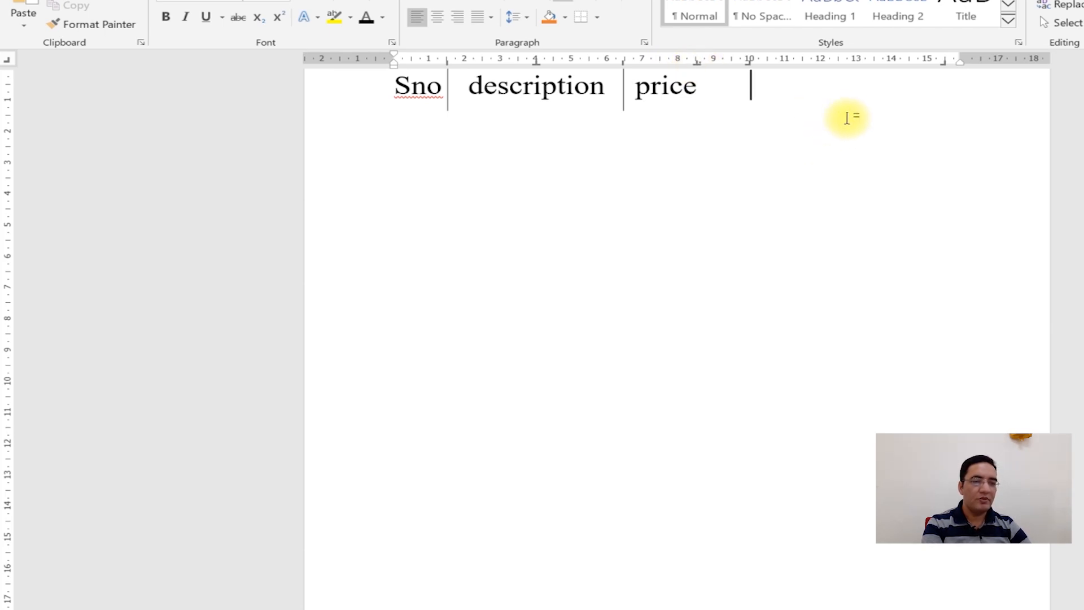
# - Enter qty at the right tab stop following price and move that stop to about 11.5
pyautogui.write('qtu')
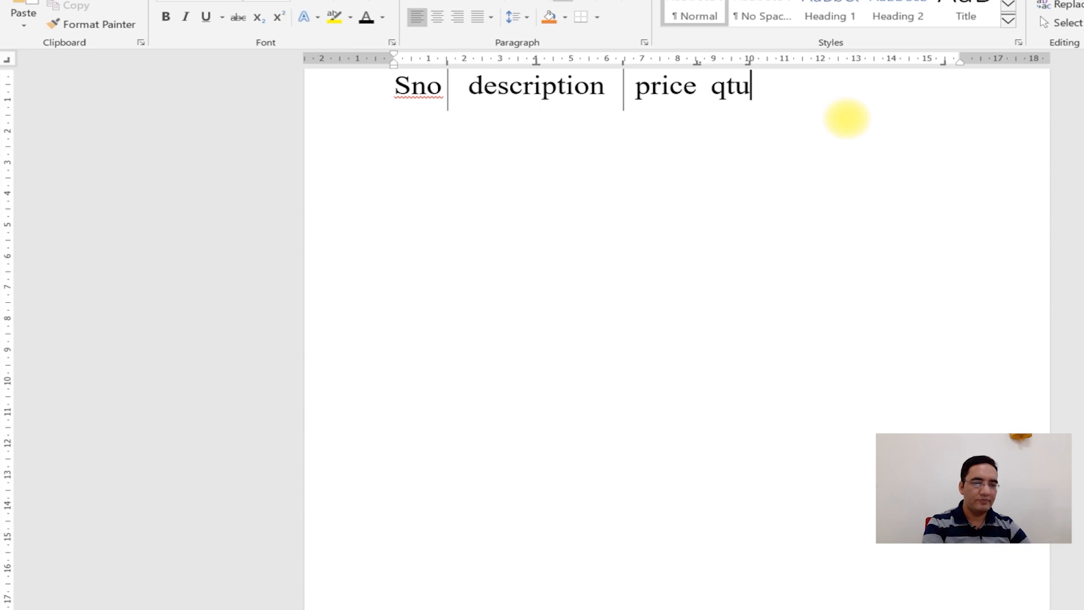
pyautogui.press('BackSpace')
pyautogui.write('y')
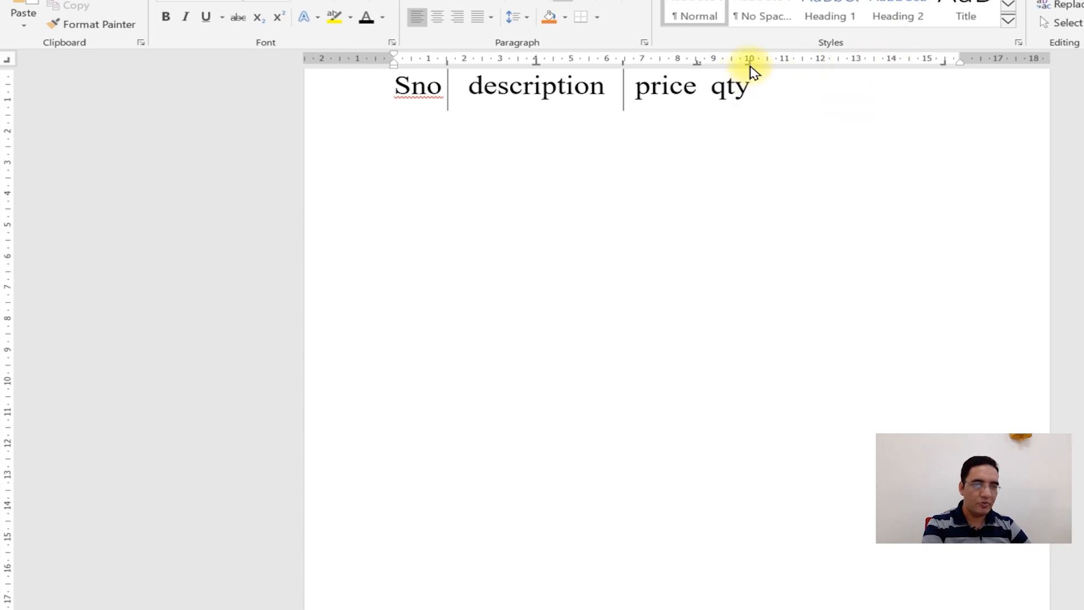
pyautogui.moveTo(751, 64); pyautogui.dragTo(800, 62)
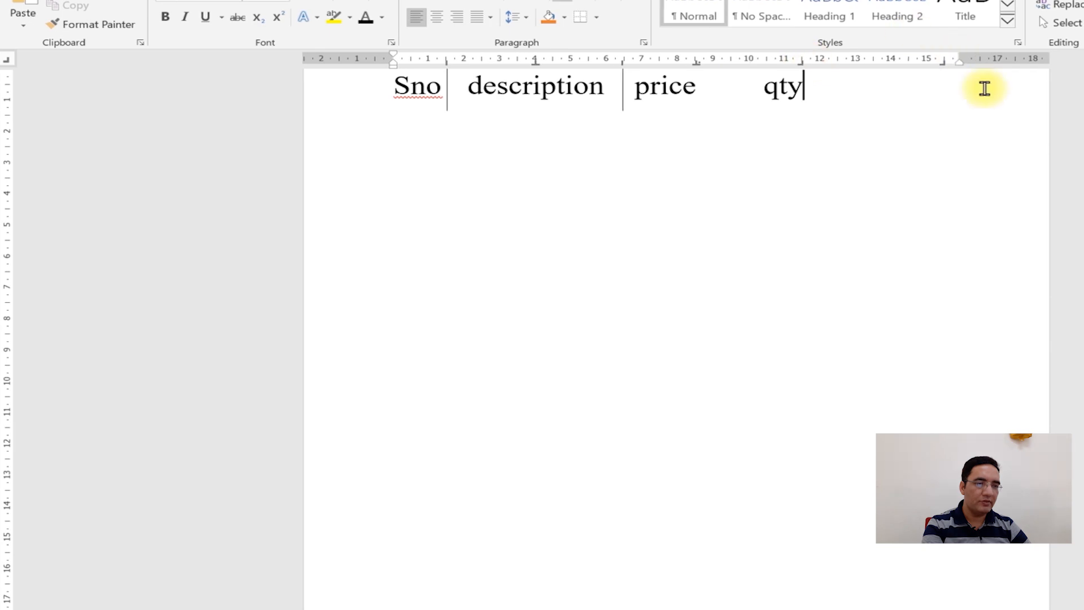
# - Enter total at the last right tab stop of the heading line and start a new line below
pyautogui.press('Return')
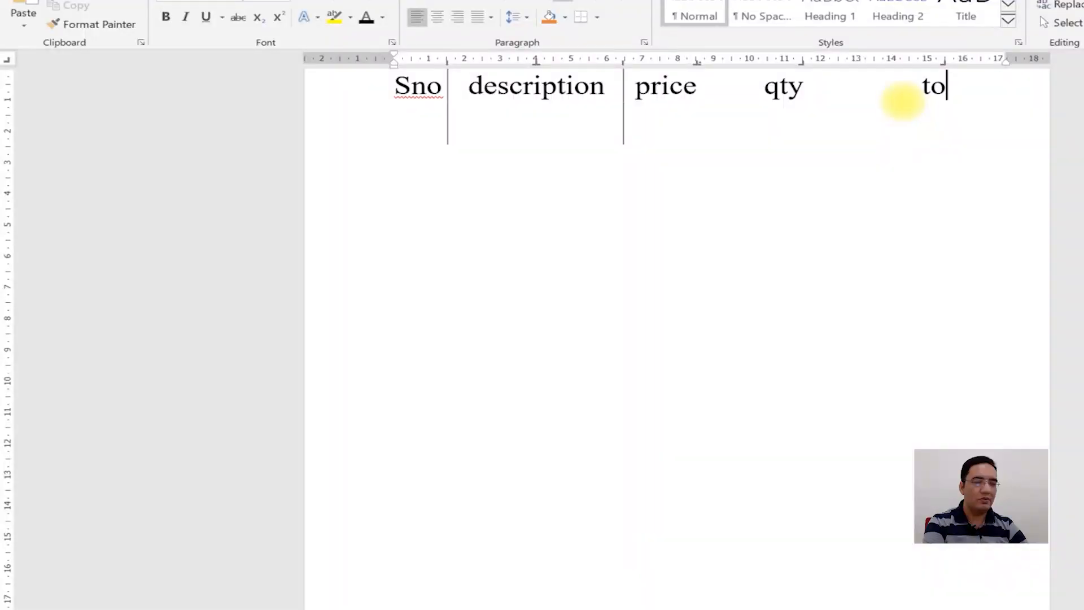
pyautogui.write('tal')
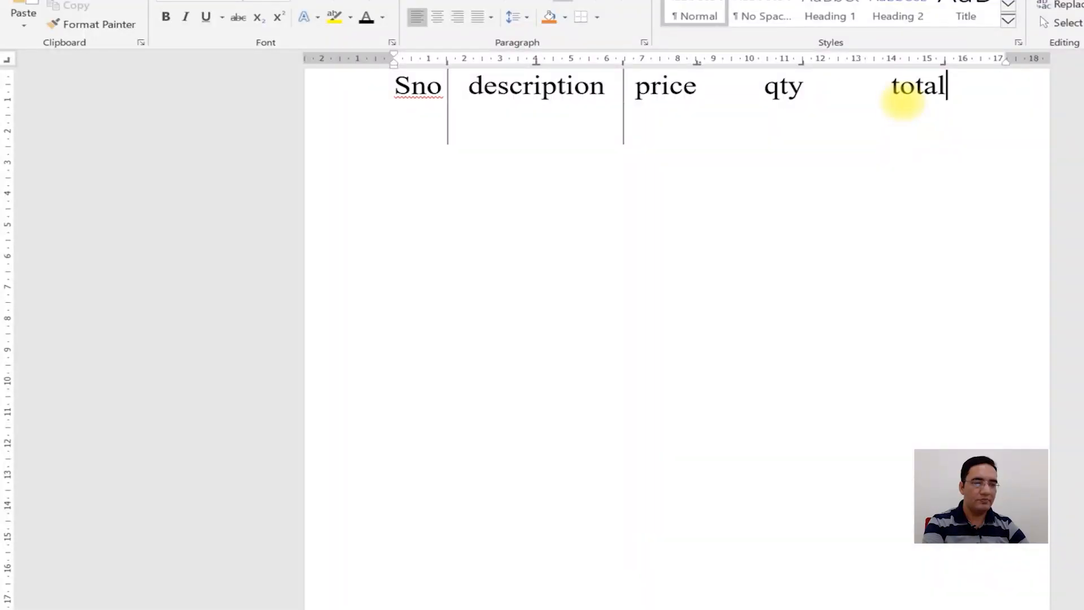
pyautogui.press('Return')
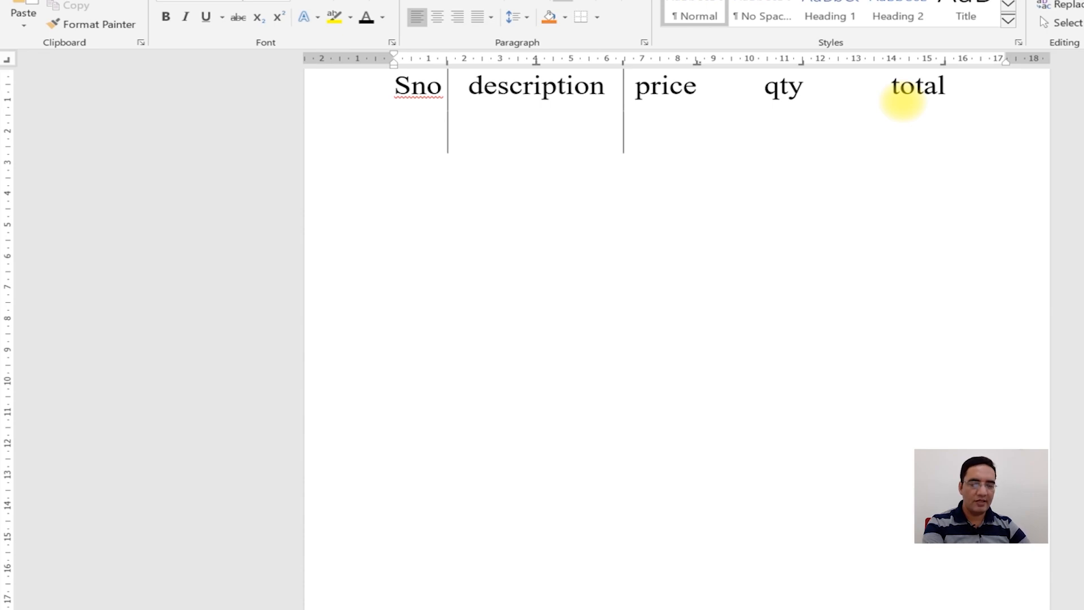
# - Fill the first item row with serial number 1, mouse, price 500.00, quantity 4 and total 200
pyautogui.write('1\tmous')
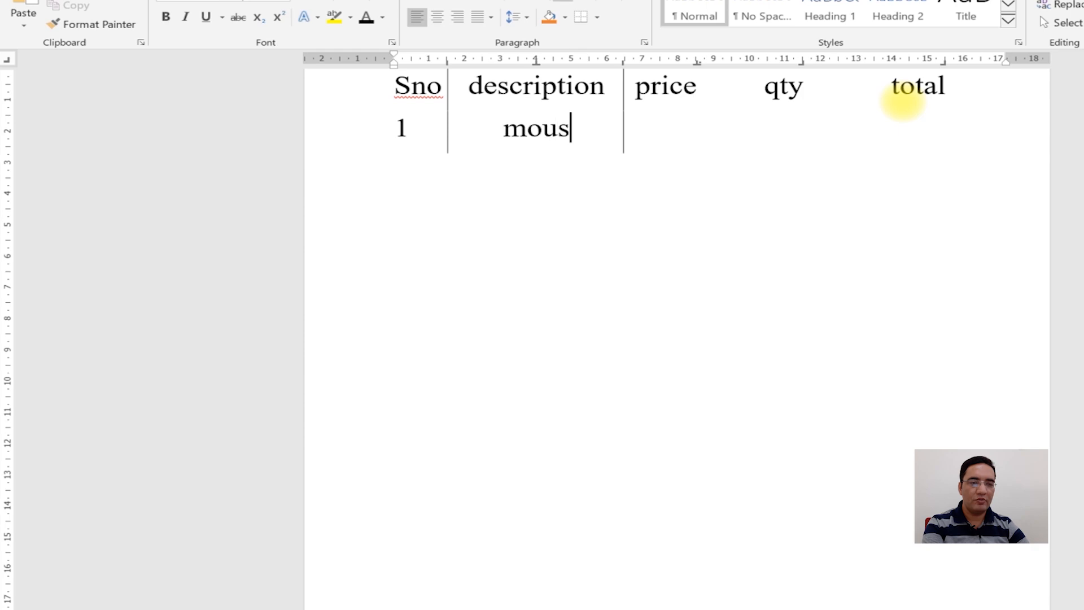
pyautogui.write('e\t500')
pyautogui.press('Tab')
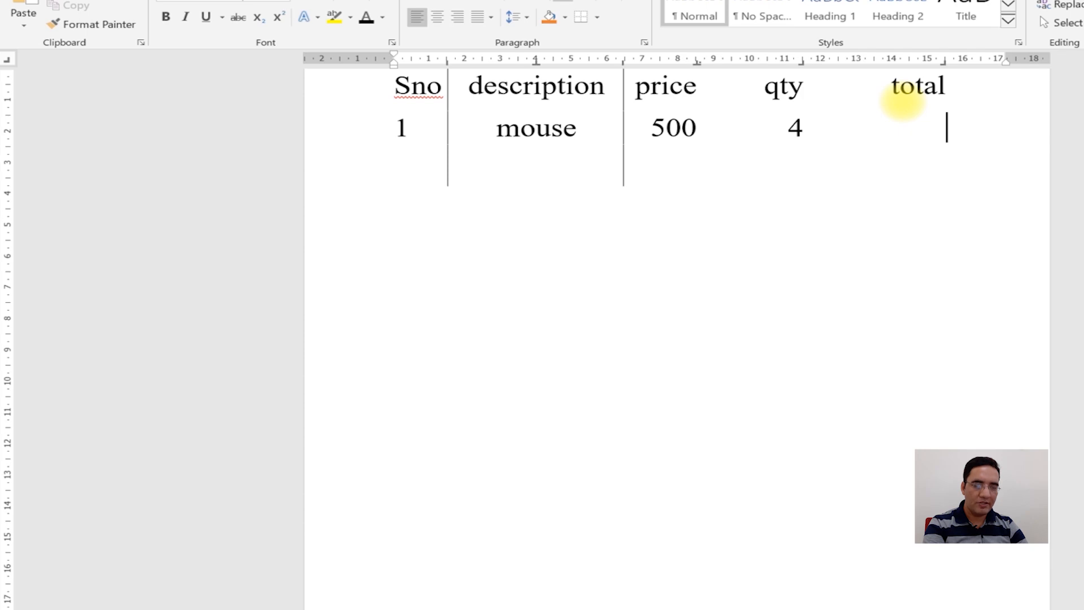
pyautogui.write('200')
pyautogui.click(699, 128)
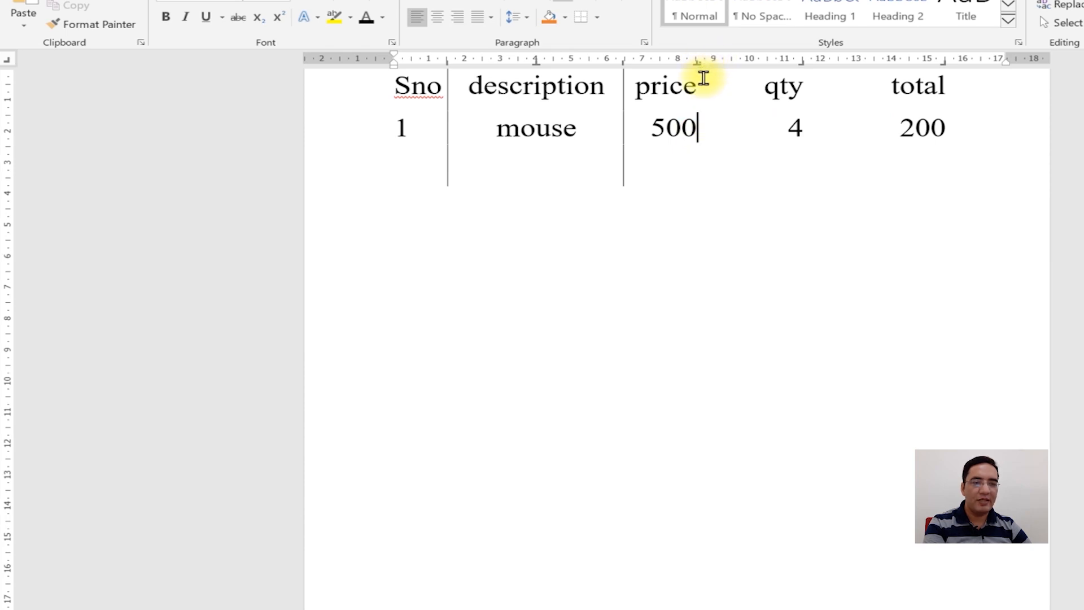
pyautogui.write('.00')
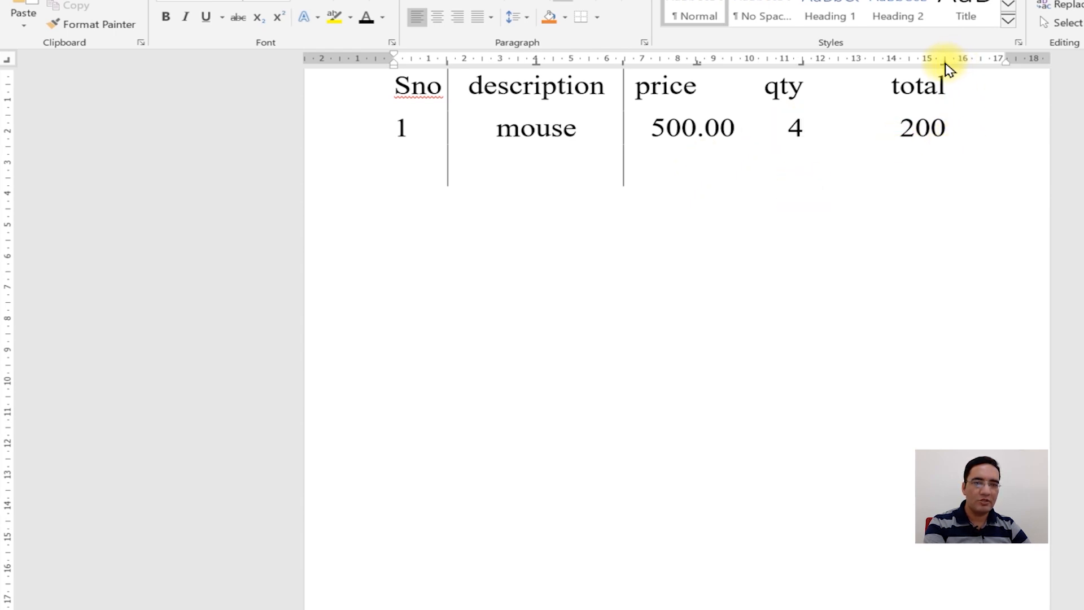
# - Start the second item row with serial number 2 in the Sno column
pyautogui.click(951, 134)
pyautogui.press('Tab')
pyautogui.write('22')
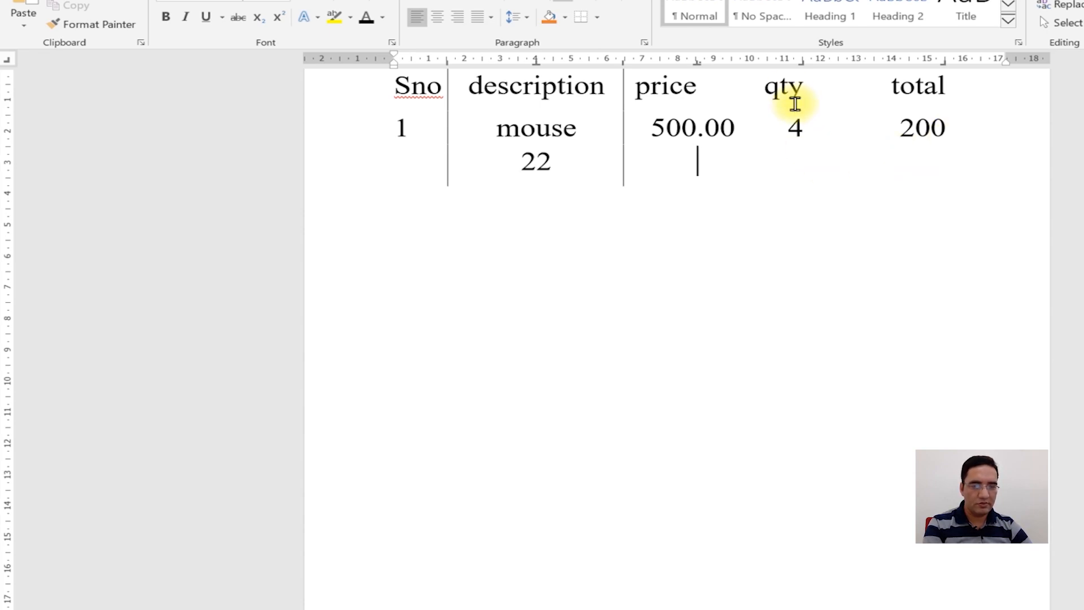
pyautogui.click(410, 167)
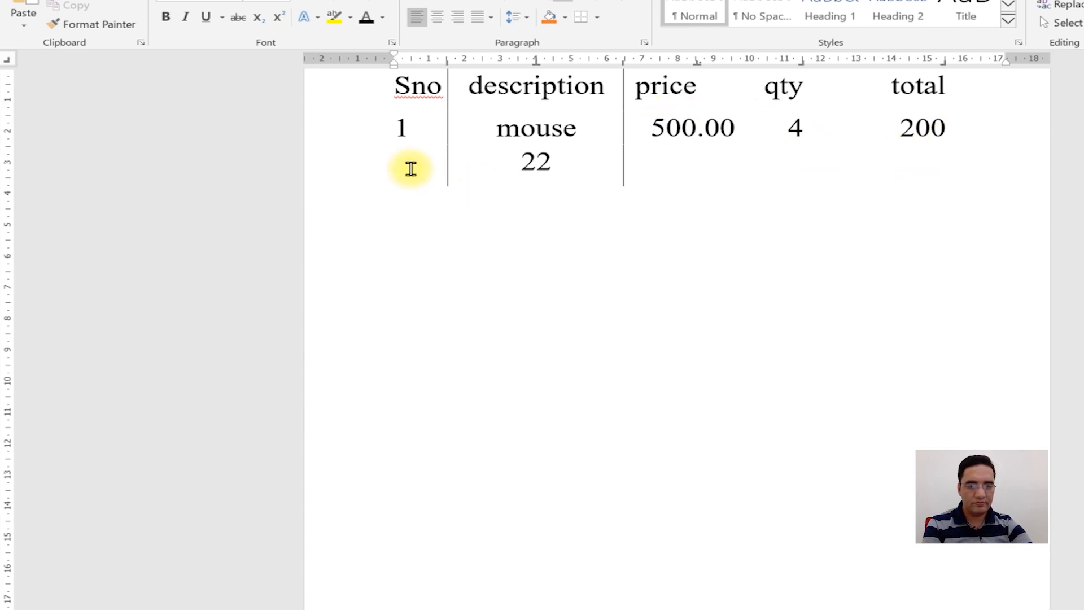
pyautogui.write('2')
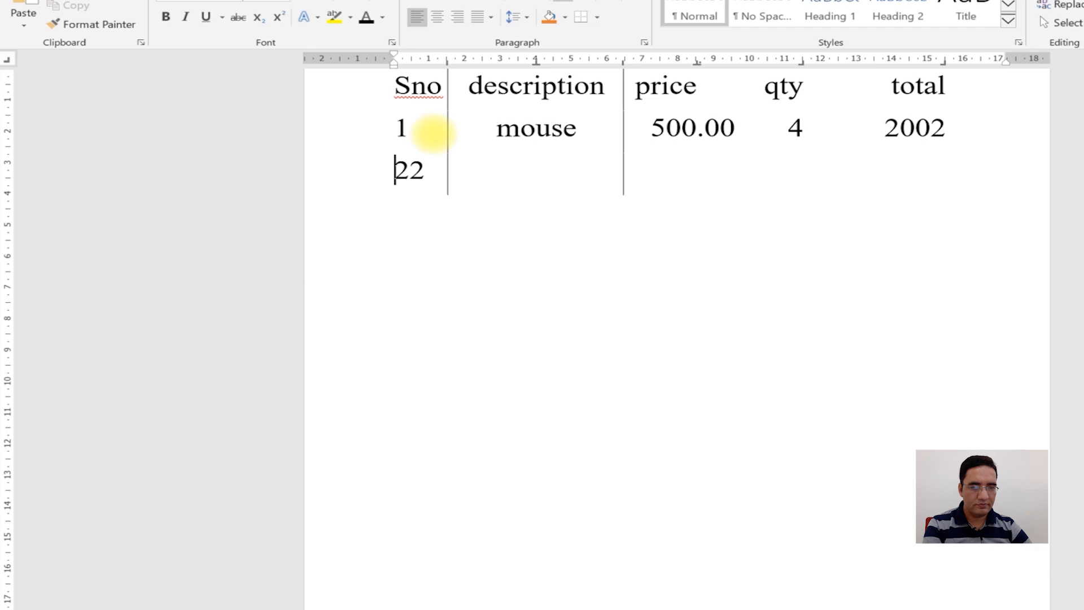
pyautogui.doubleClick(415, 168)
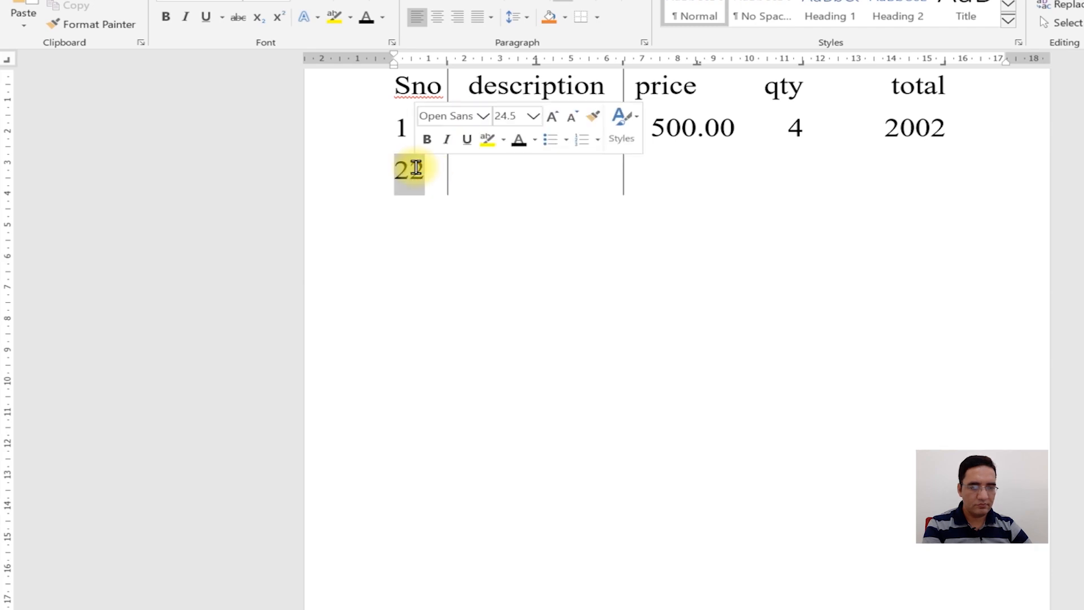
pyautogui.write('2')
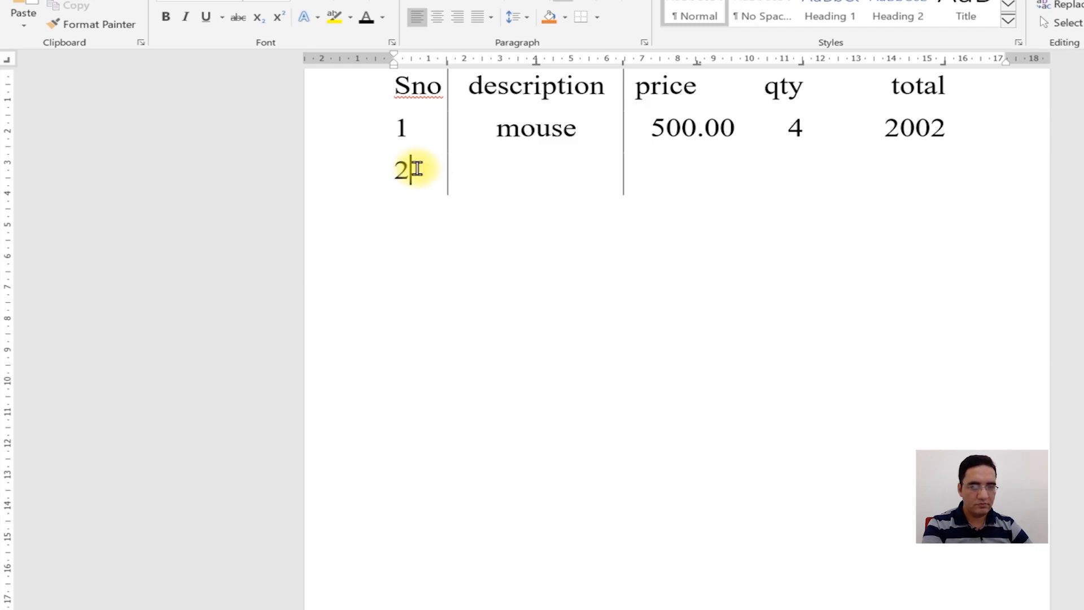